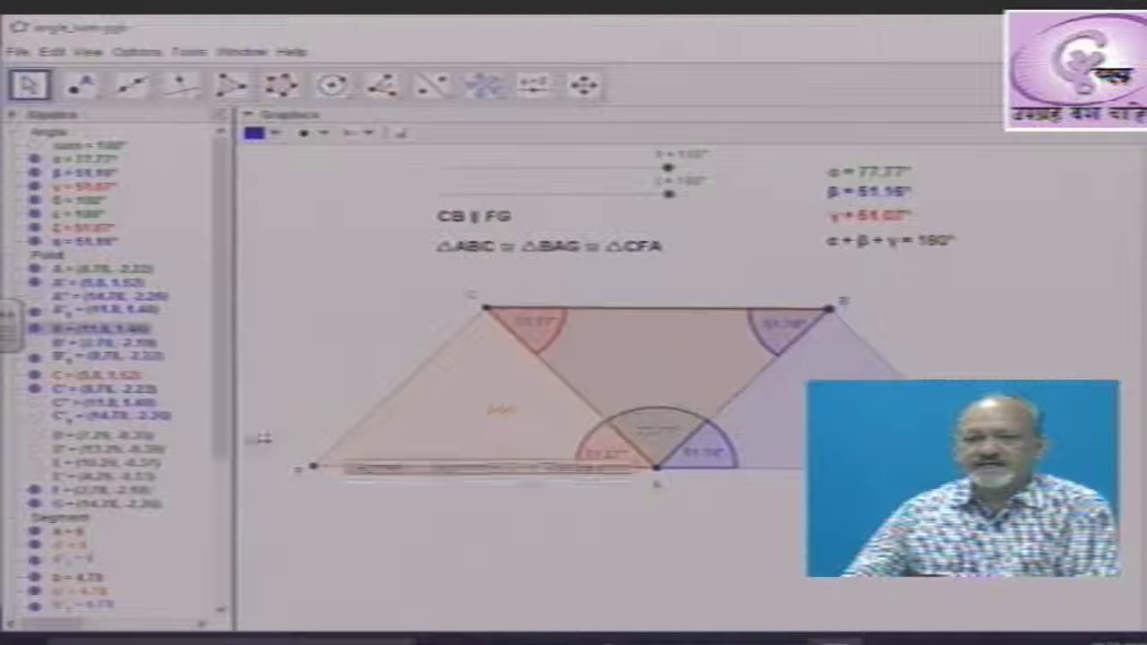
# - Start a new blank construction without saving the changes to the open angle-sum file
pyautogui.click(48, 255)
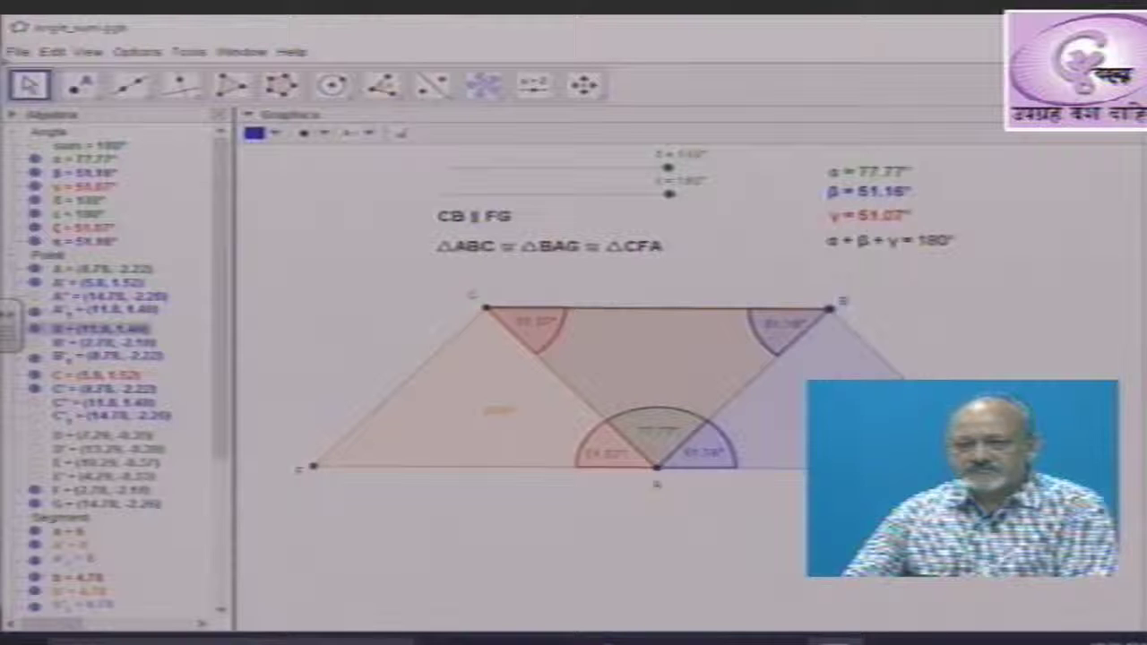
pyautogui.click(21, 54)
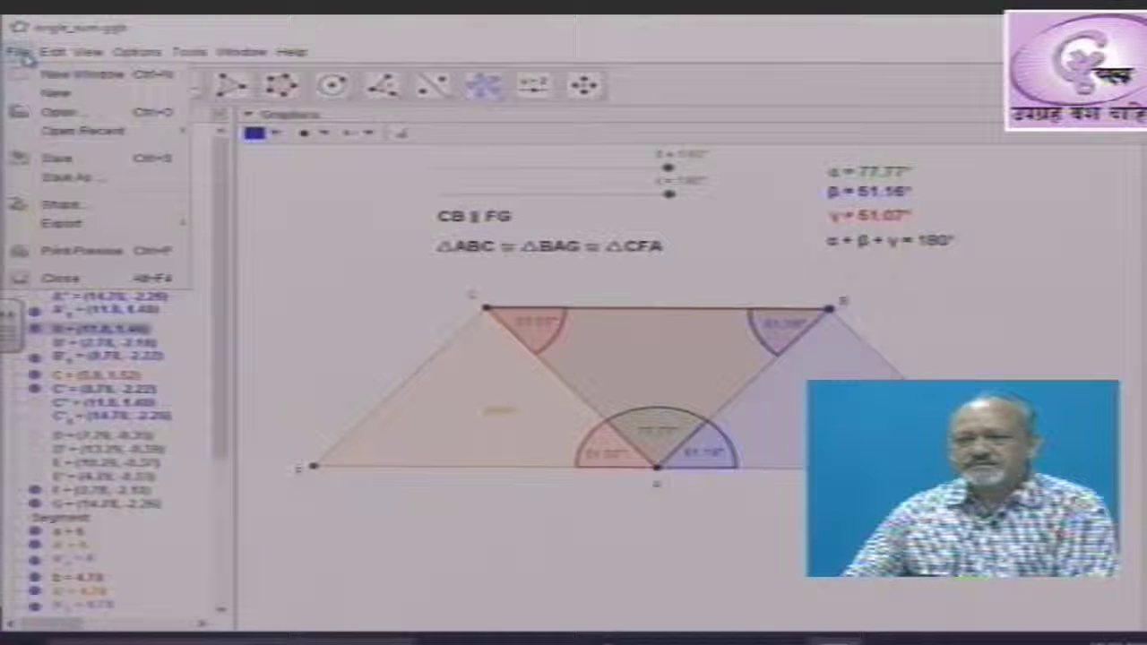
pyautogui.click(57, 93)
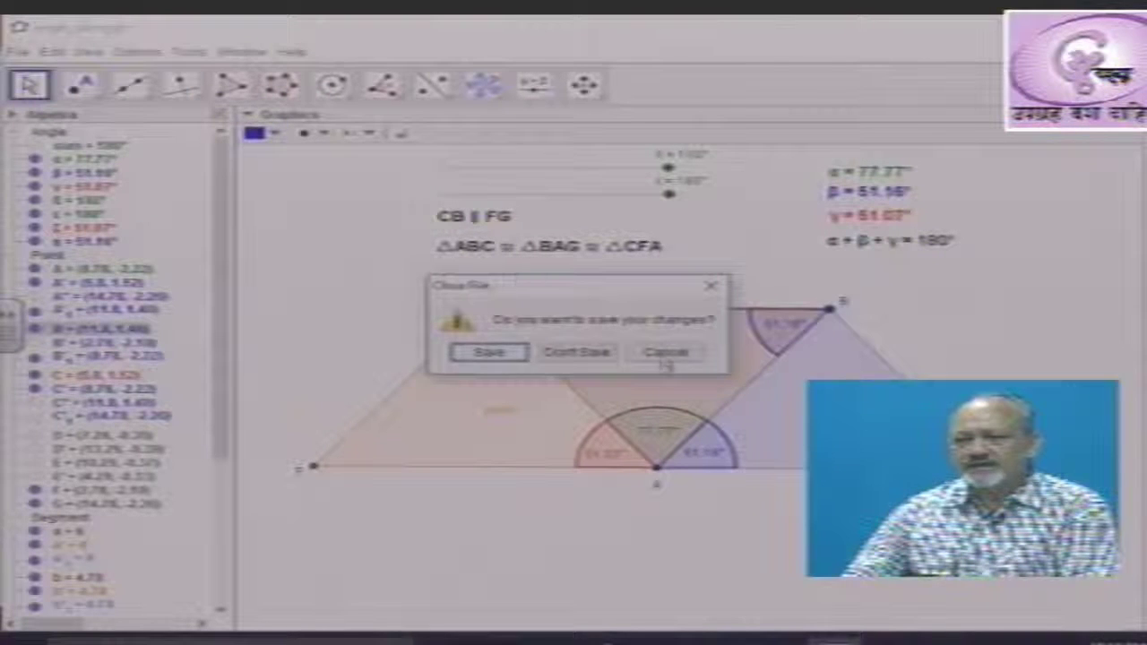
pyautogui.click(585, 356)
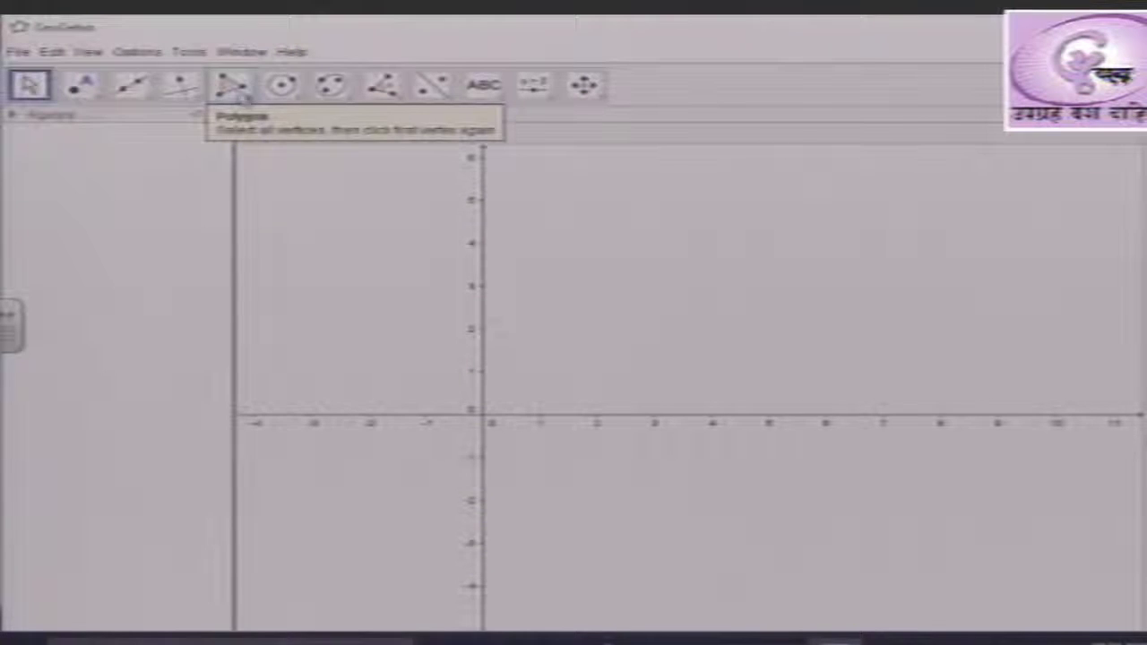
# - Draw triangle ABC with the Polygon tool, with vertices at about A (3.22, 4.94), B (0.62, 1.78) and C (7.82, 1.34)
pyautogui.click(249, 106)
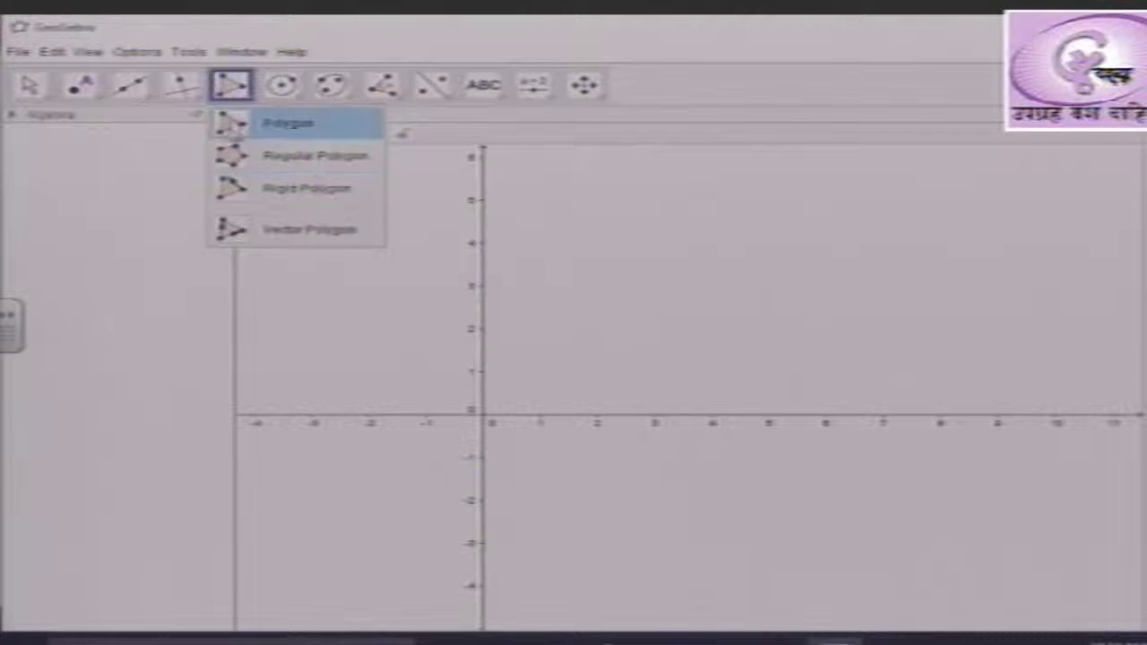
pyautogui.click(231, 125)
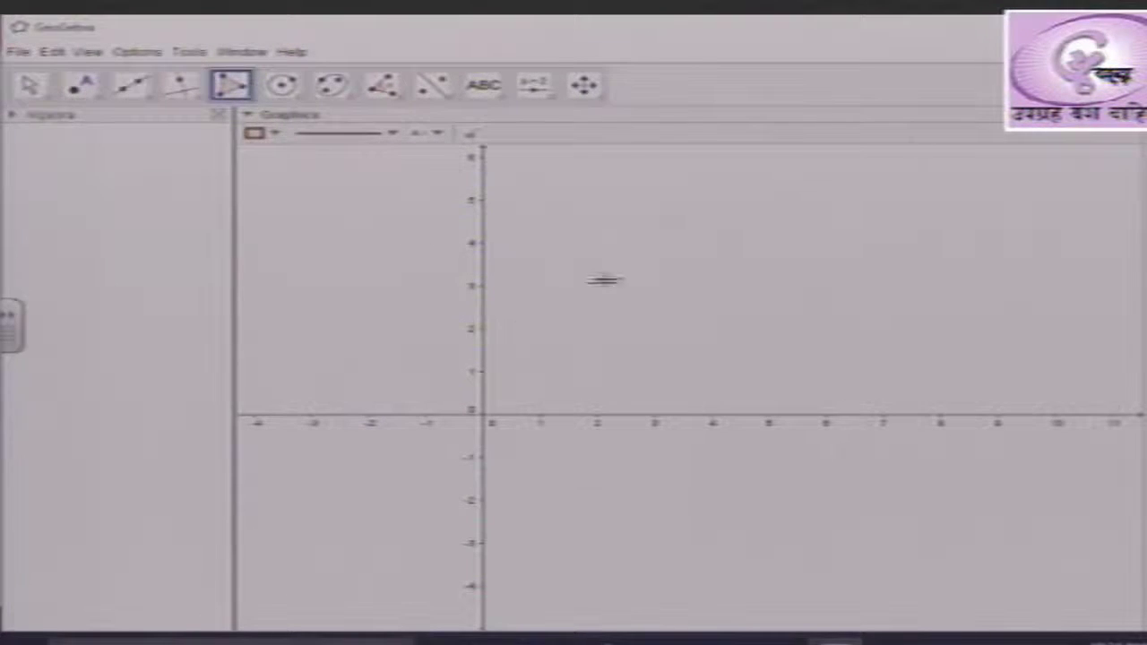
pyautogui.click(666, 201)
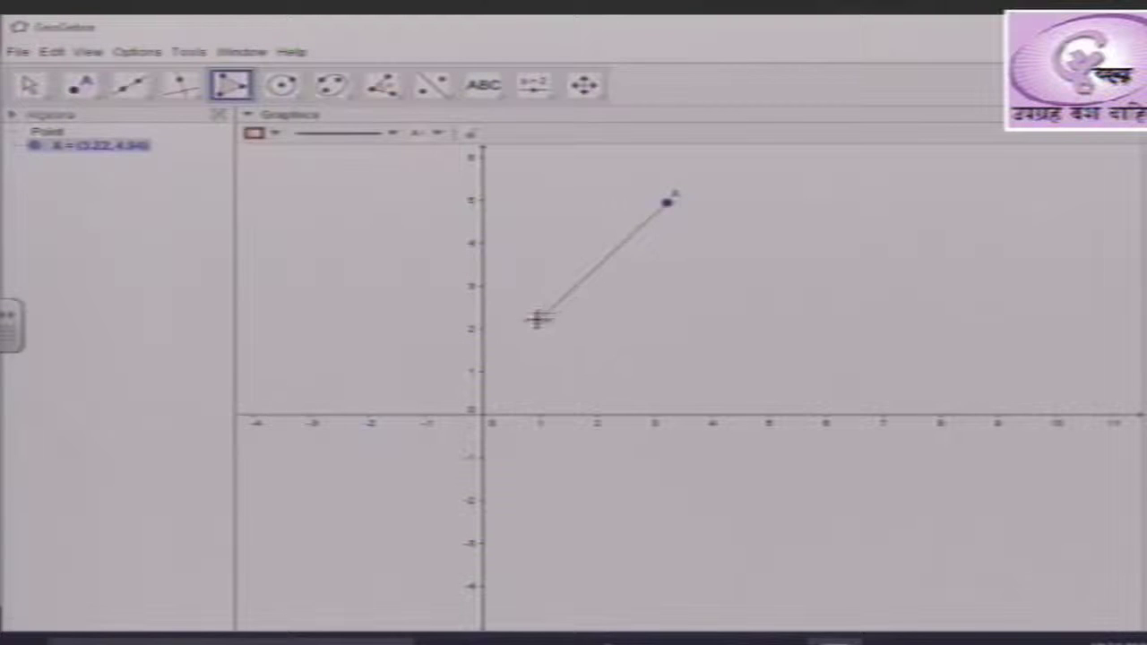
pyautogui.click(518, 338)
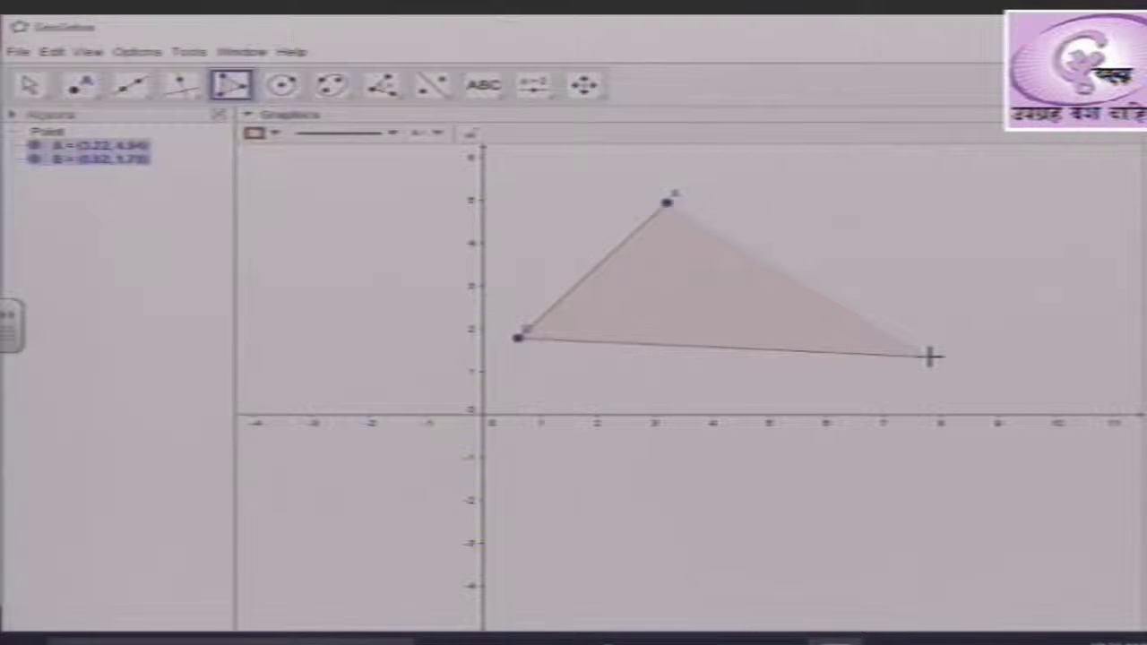
pyautogui.click(929, 357)
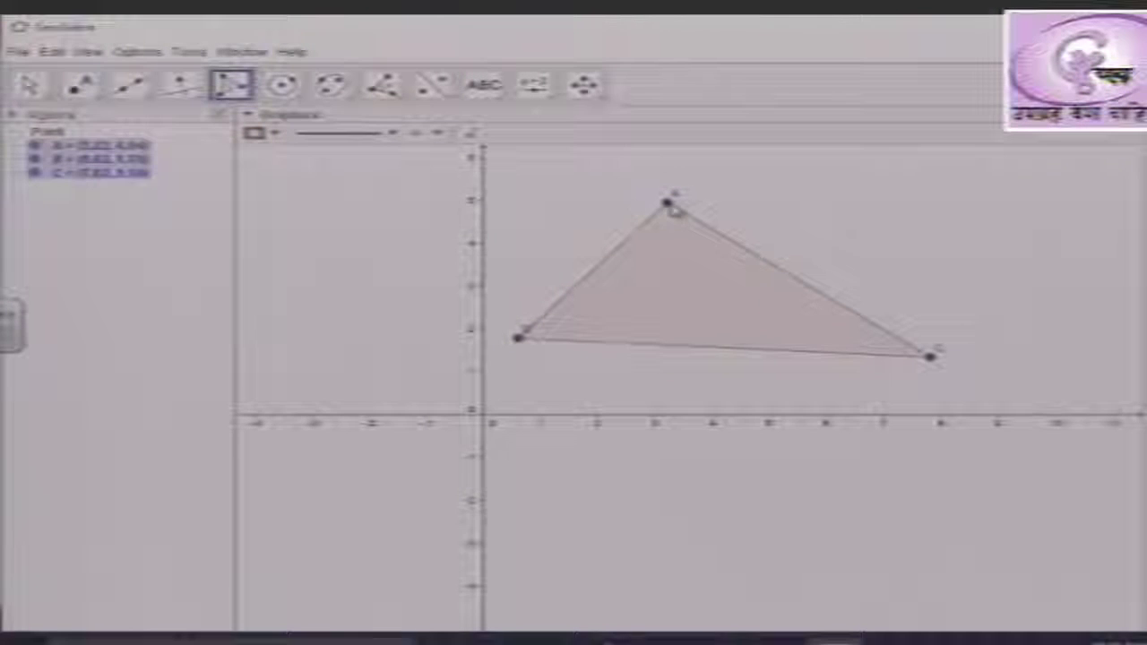
pyautogui.click(668, 203)
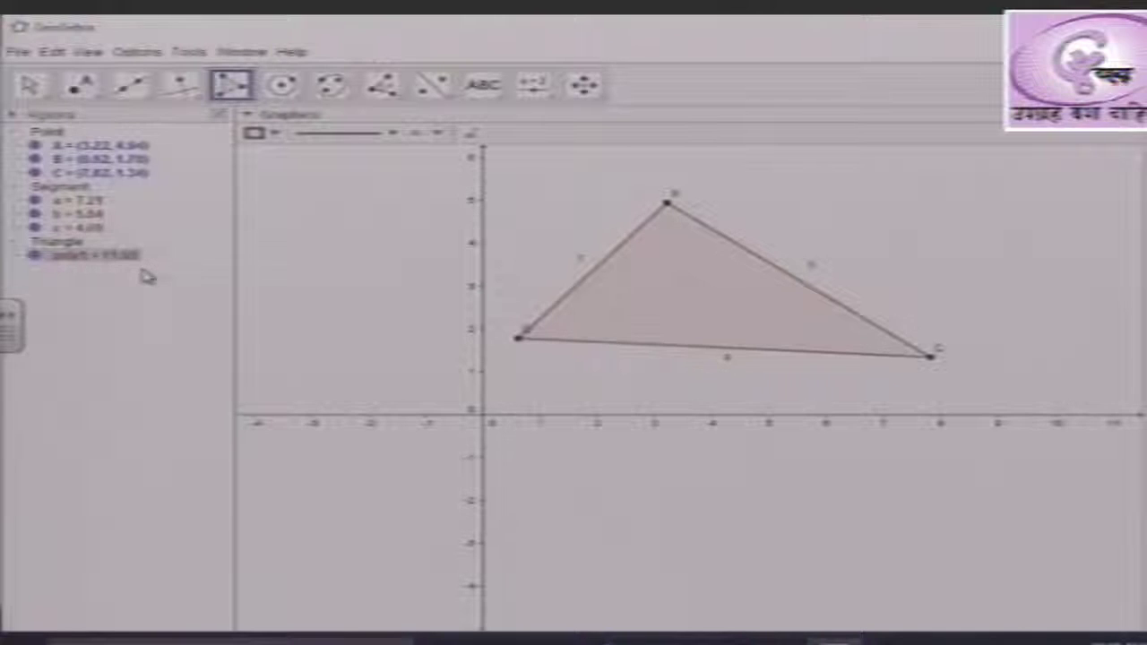
pyautogui.moveTo(125, 254); pyautogui.dragTo(264, 212)
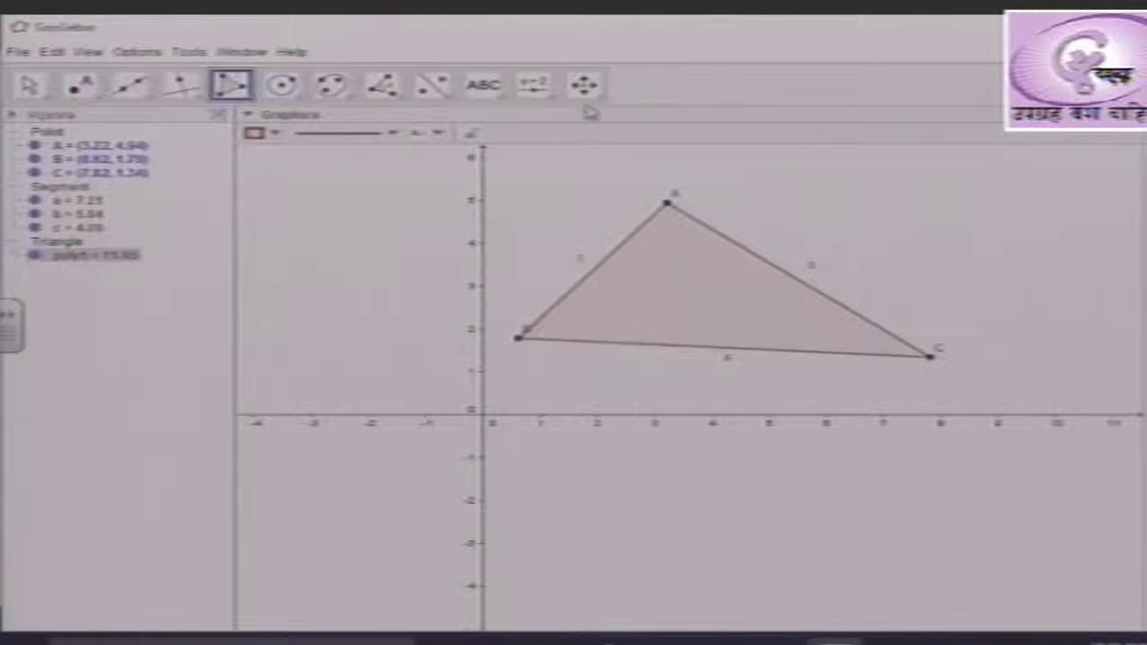
pyautogui.rightClick(531, 192)
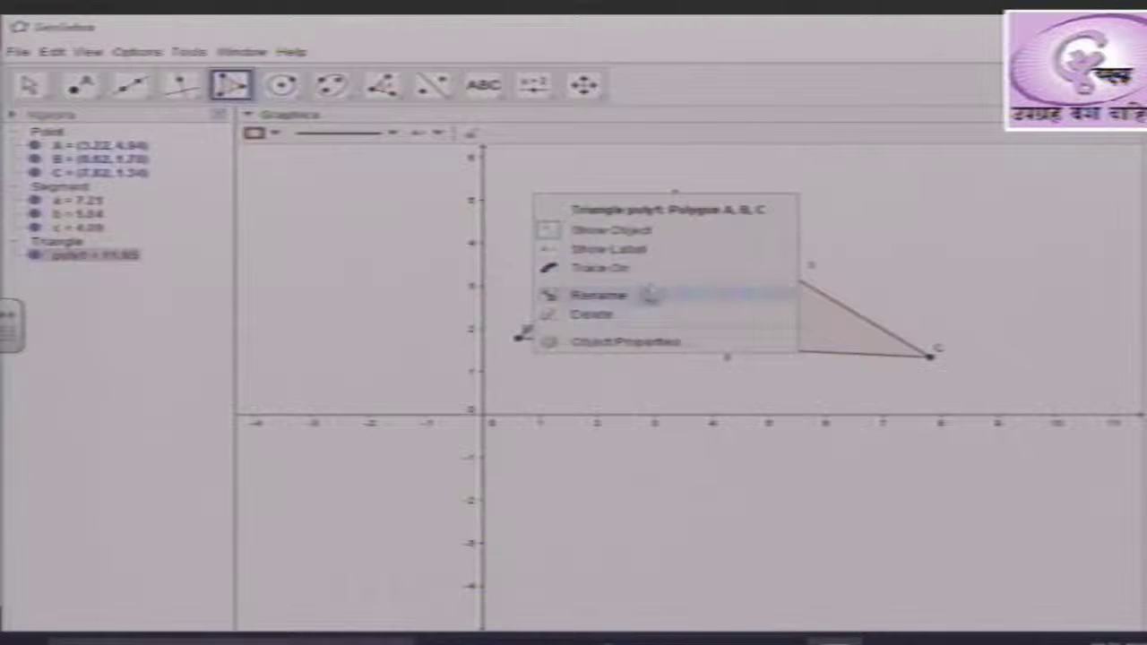
pyautogui.rightClick(386, 296)
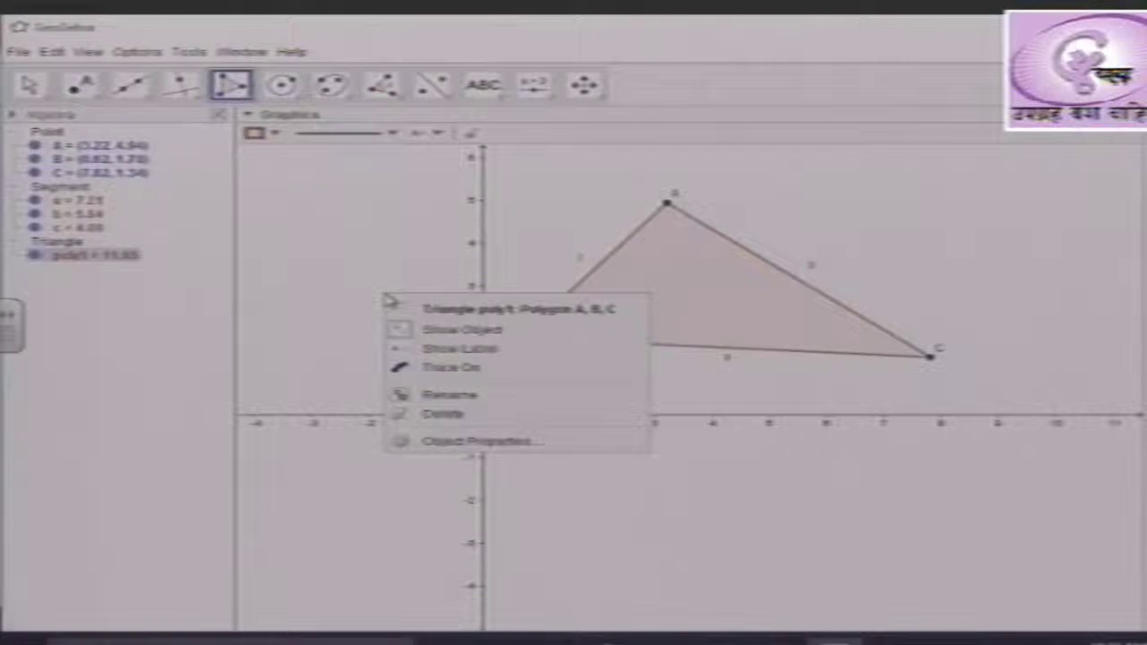
pyautogui.click(585, 86)
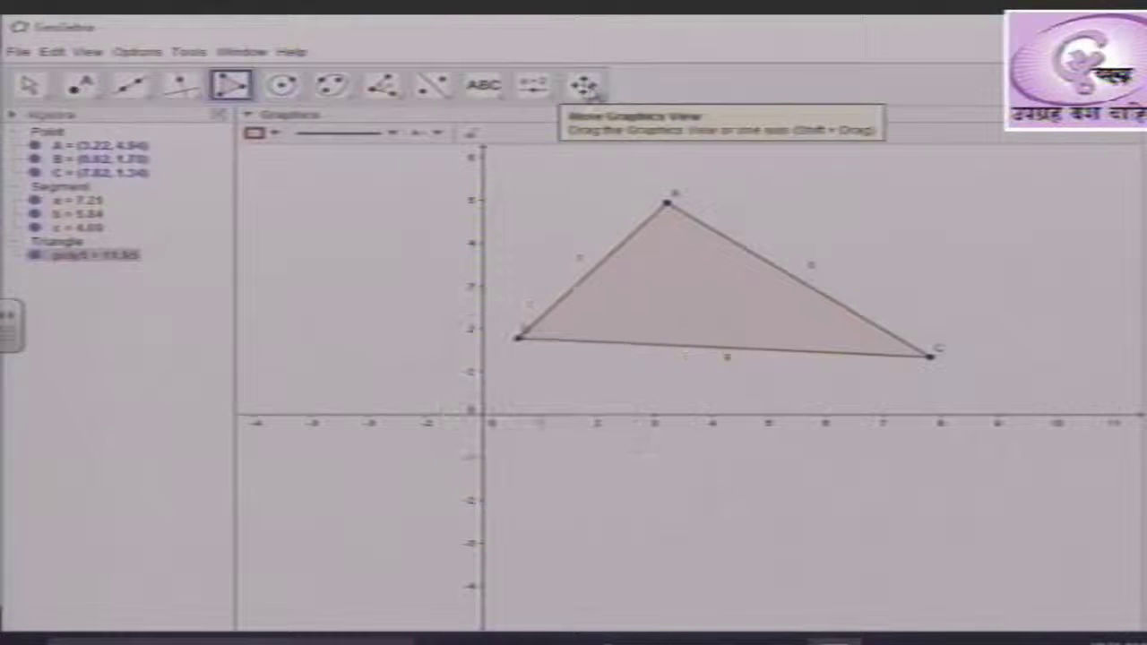
# - Hide the coordinate axes in the graphics view
pyautogui.click(585, 86)
pyautogui.rightClick(384, 211)
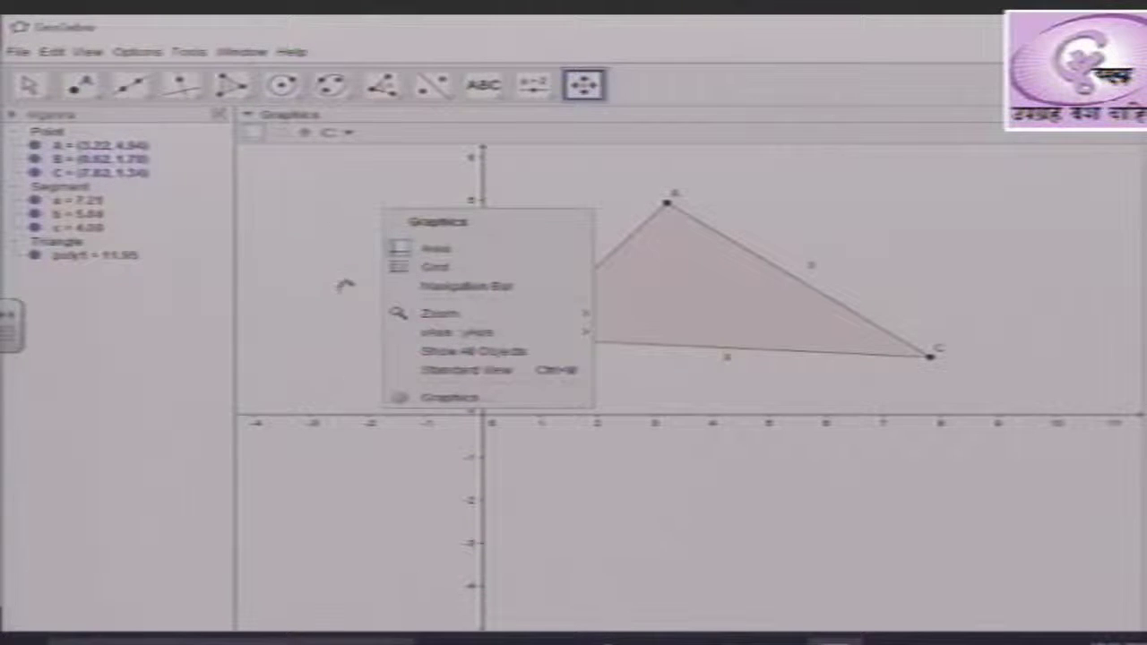
pyautogui.click(465, 257)
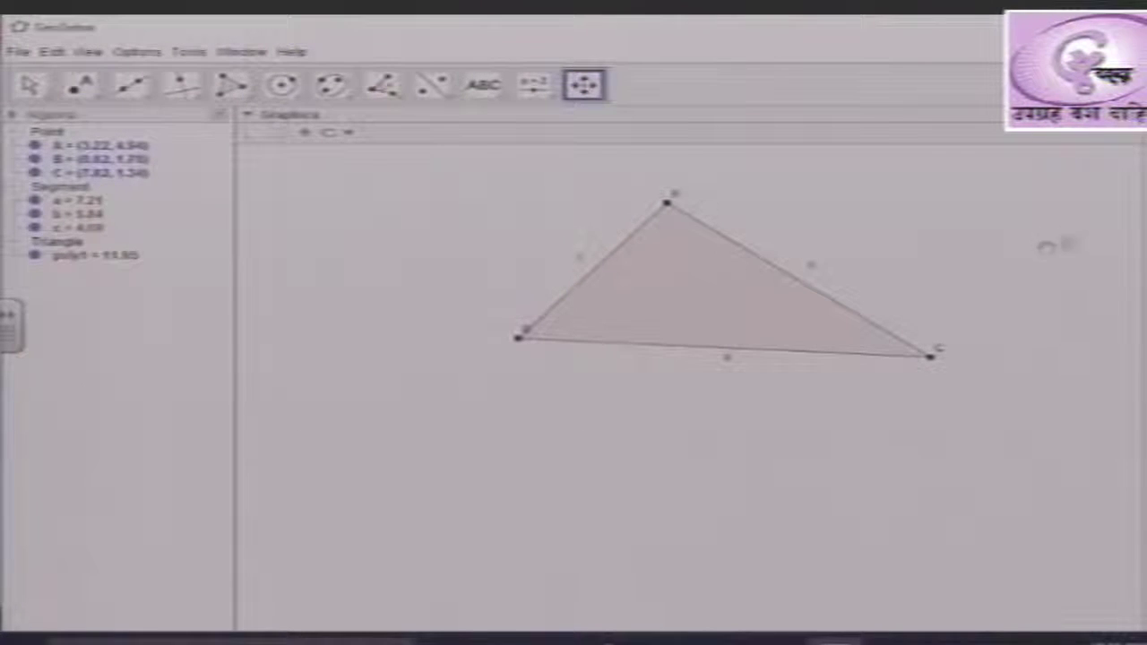
# - Show the coordinate axes again and turn on the grid in the graphics view
pyautogui.rightClick(295, 227)
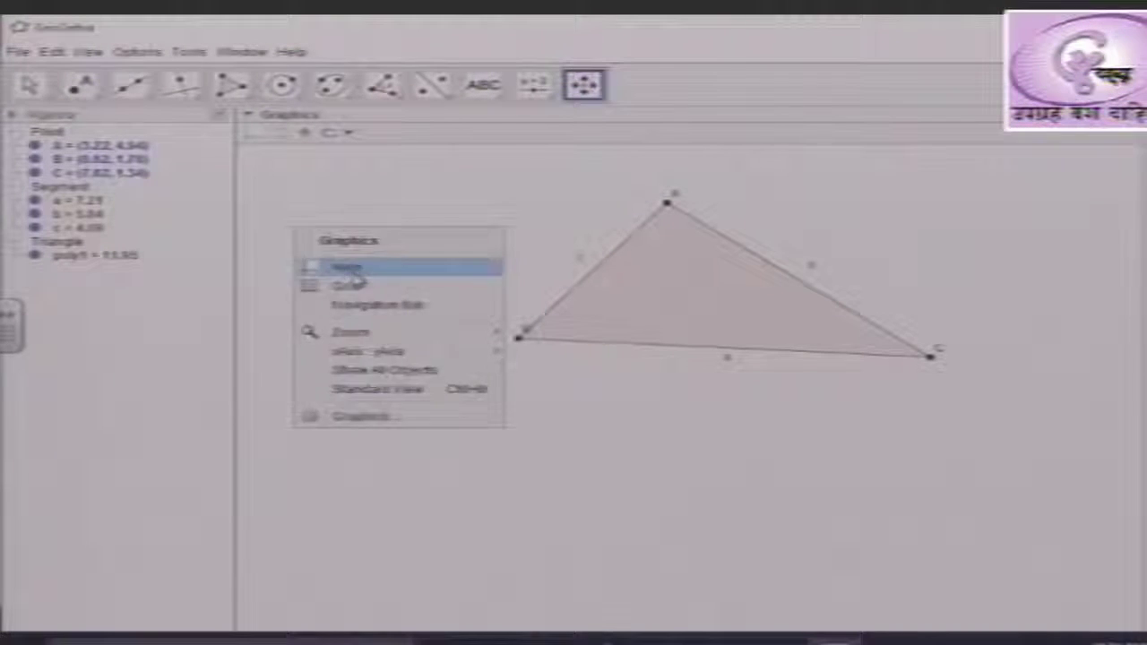
pyautogui.click(349, 269)
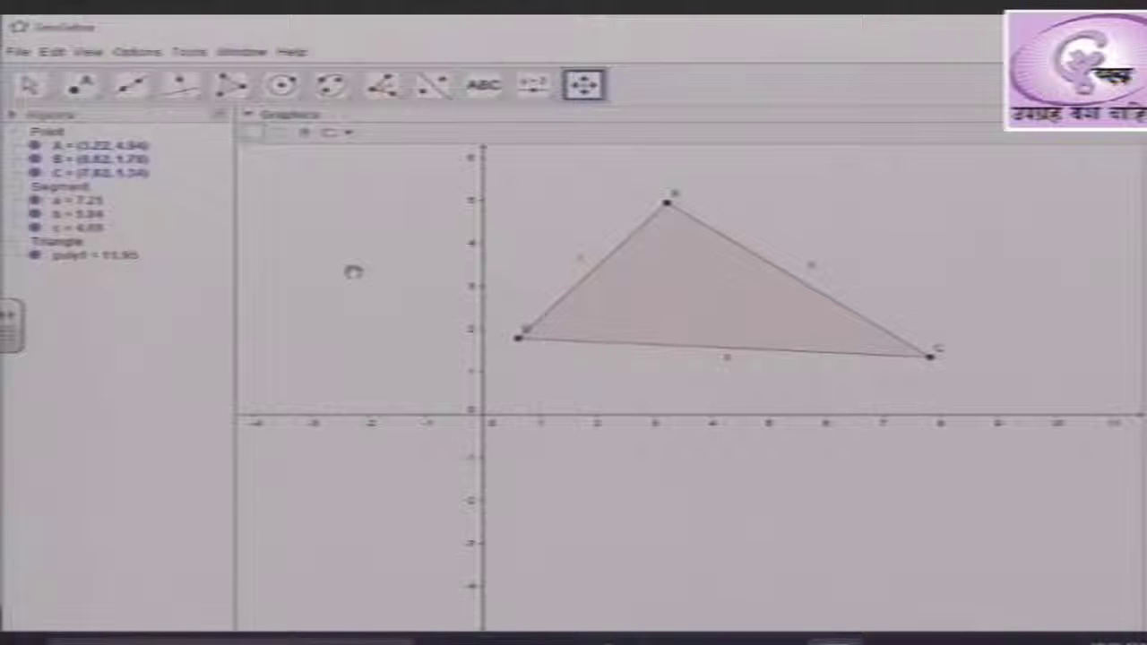
pyautogui.rightClick(377, 221)
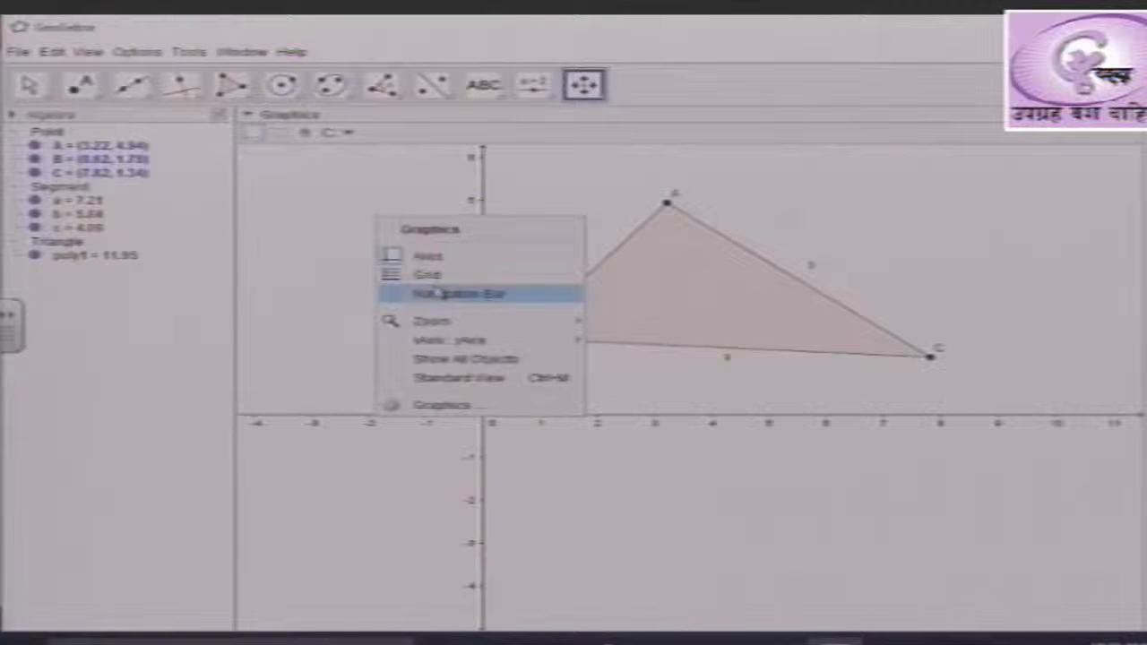
pyautogui.click(428, 275)
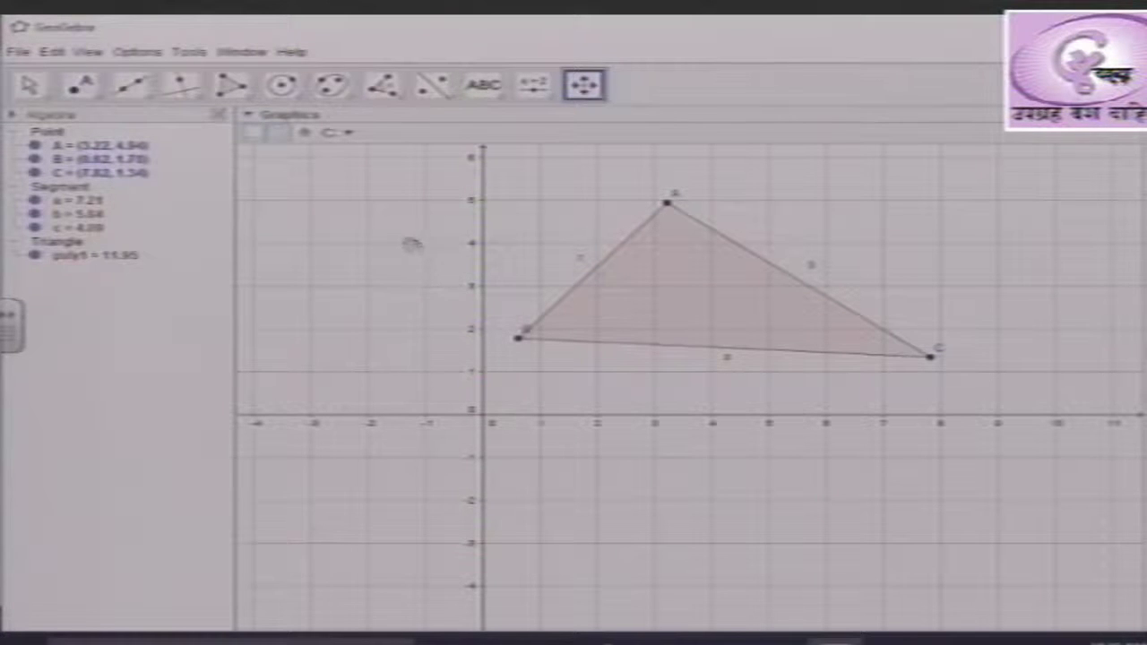
# - Hide both the grid and the coordinate axes so only the triangle remains in the graphics view
pyautogui.rightClick(273, 242)
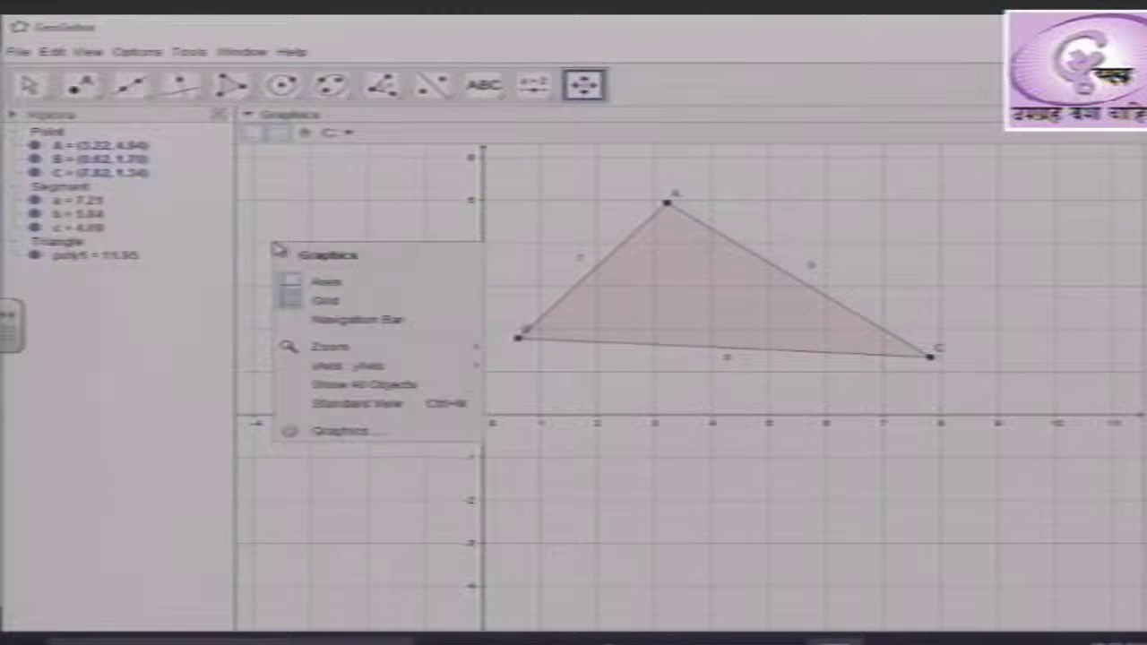
pyautogui.click(329, 302)
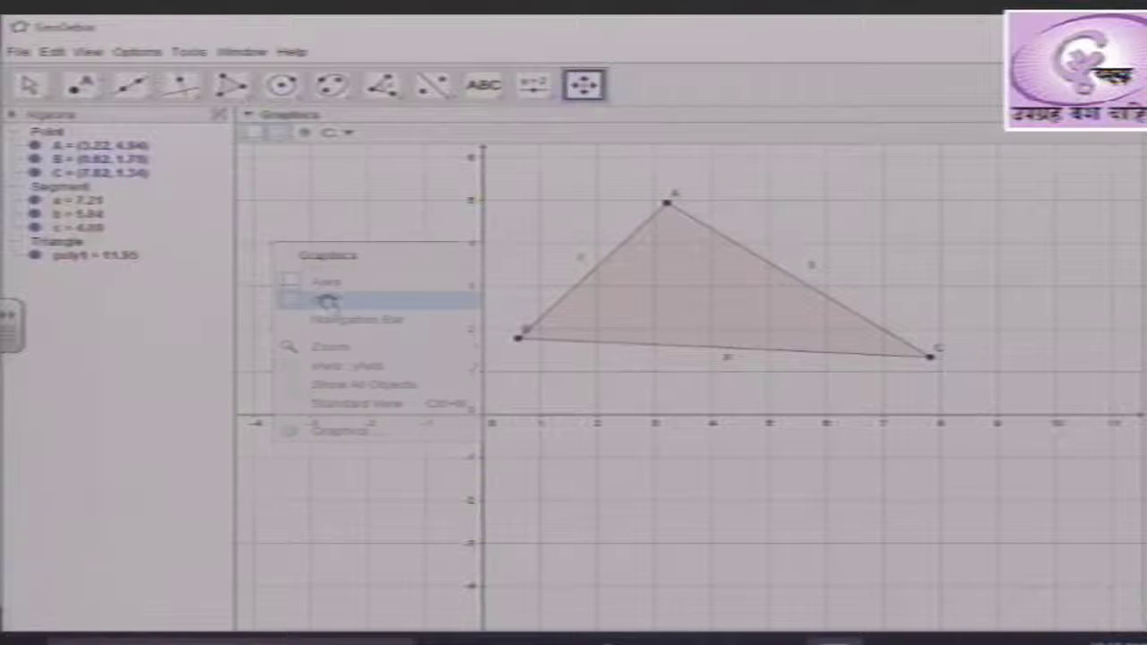
pyautogui.rightClick(331, 298)
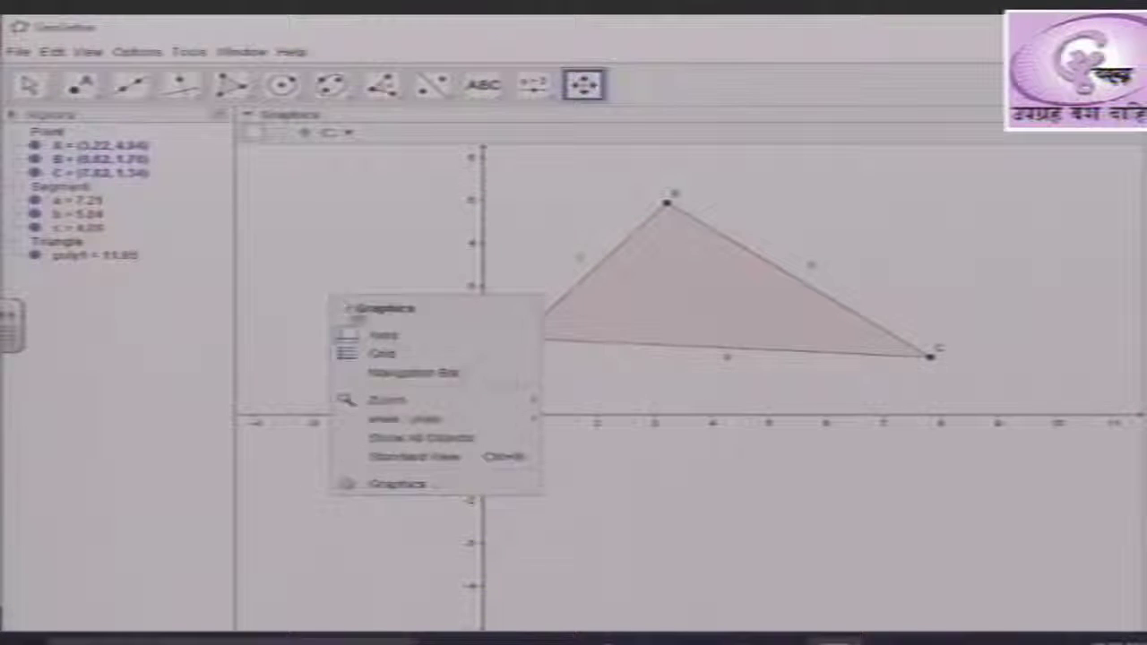
pyautogui.click(375, 338)
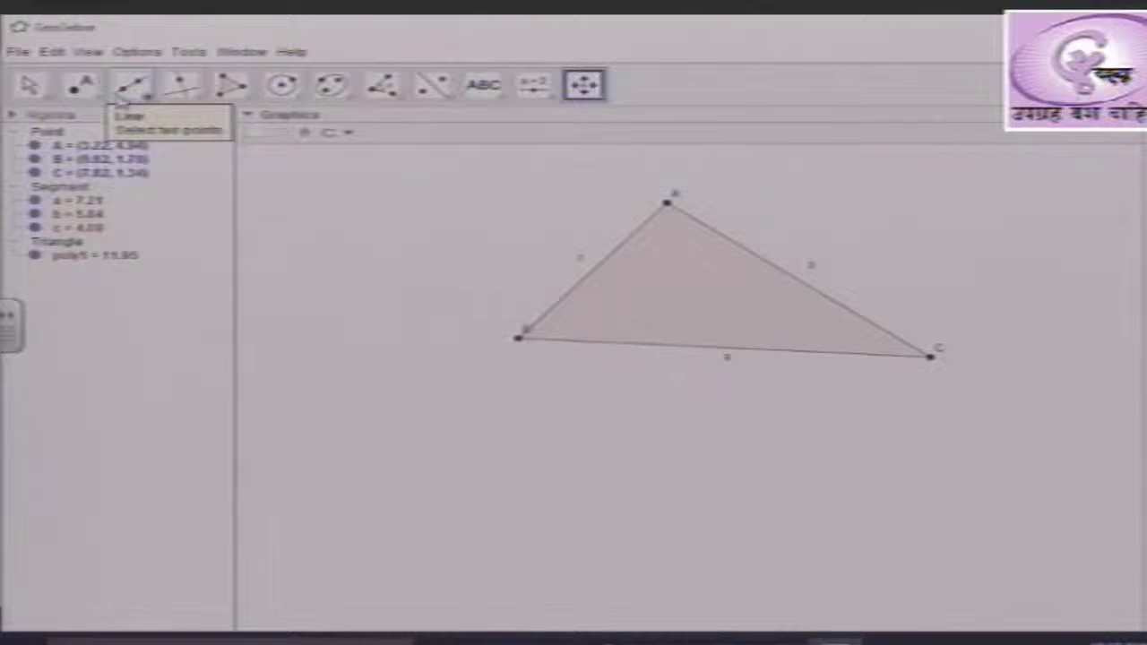
pyautogui.click(85, 85)
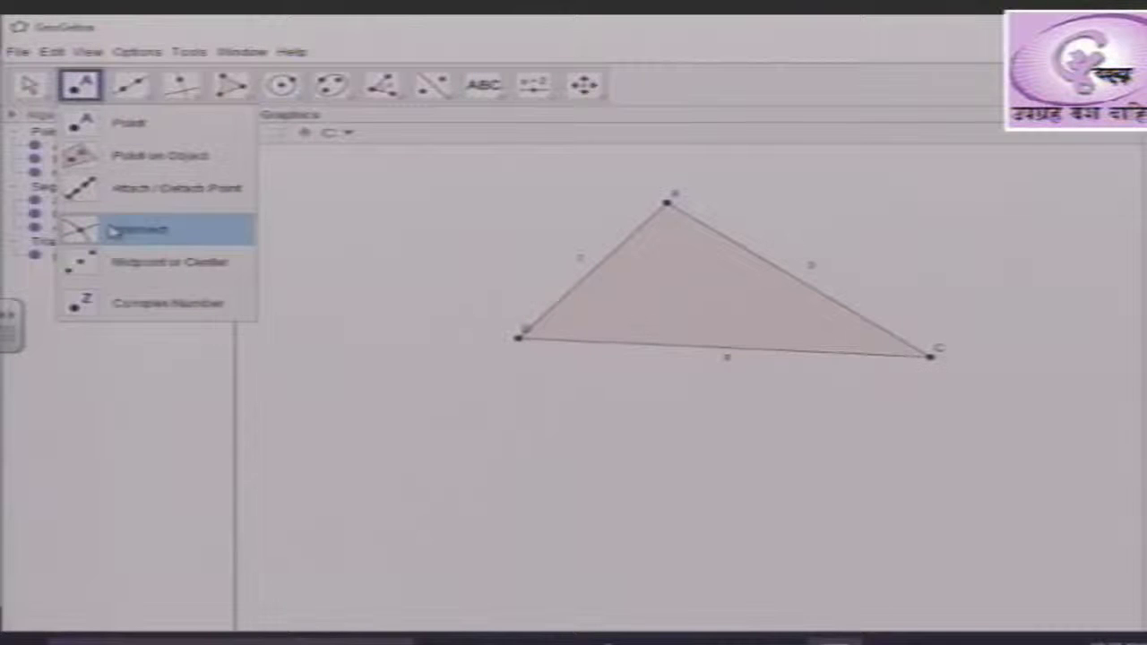
pyautogui.click(141, 105)
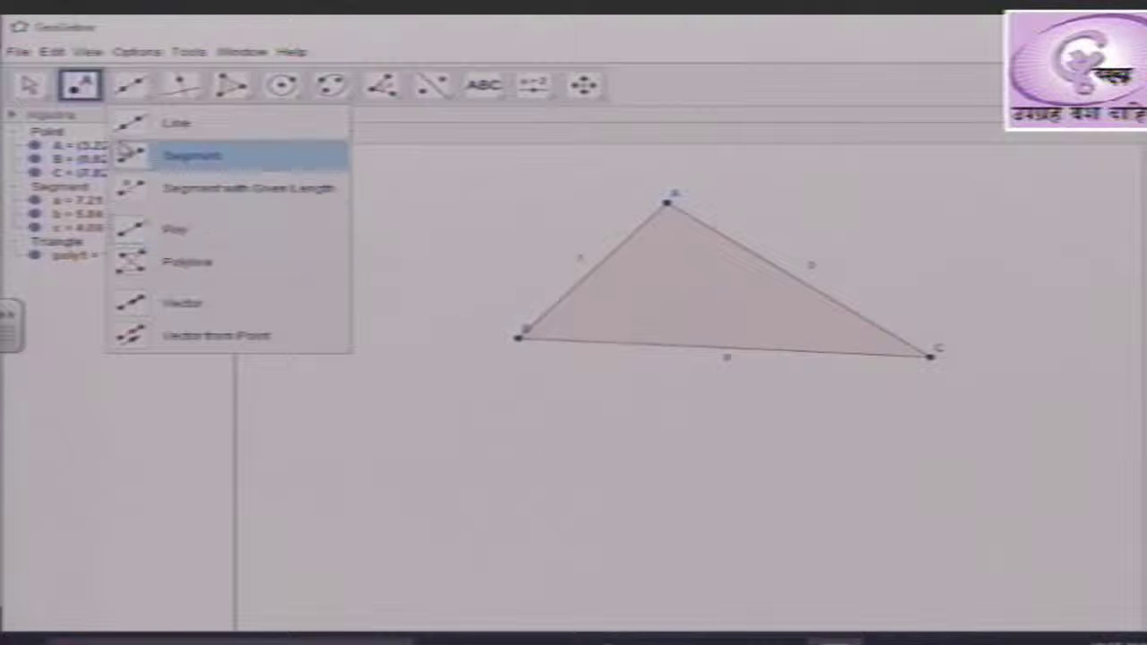
# - Construct the midpoints of sides BC, AB and AC with the Midpoint or Center tool
pyautogui.click(82, 94)
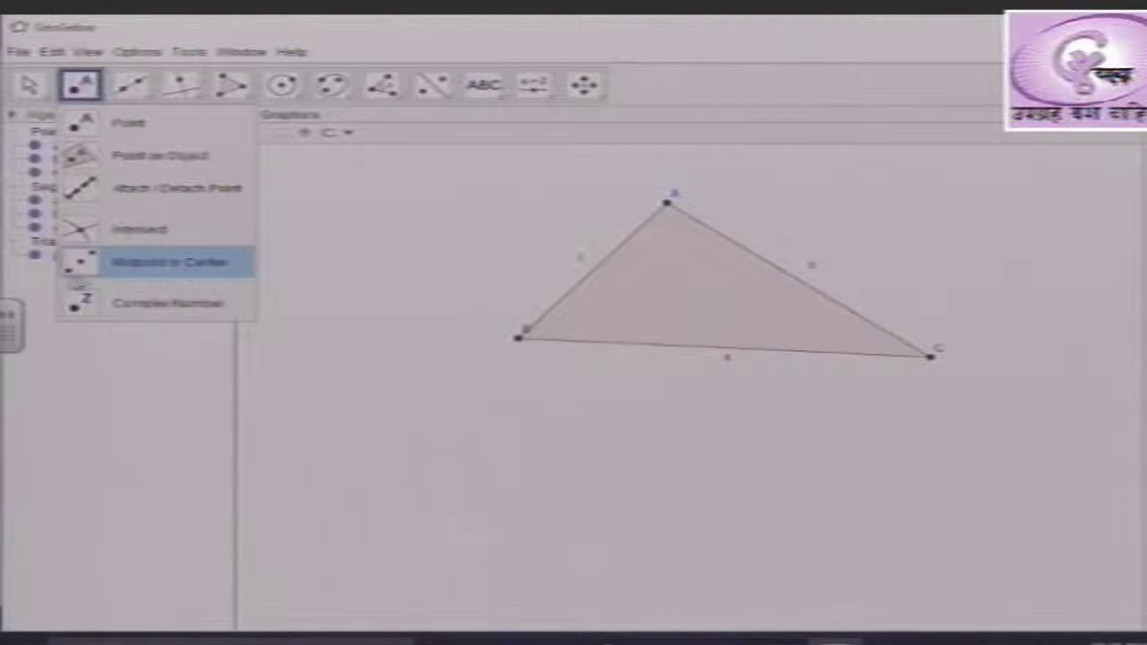
pyautogui.click(139, 268)
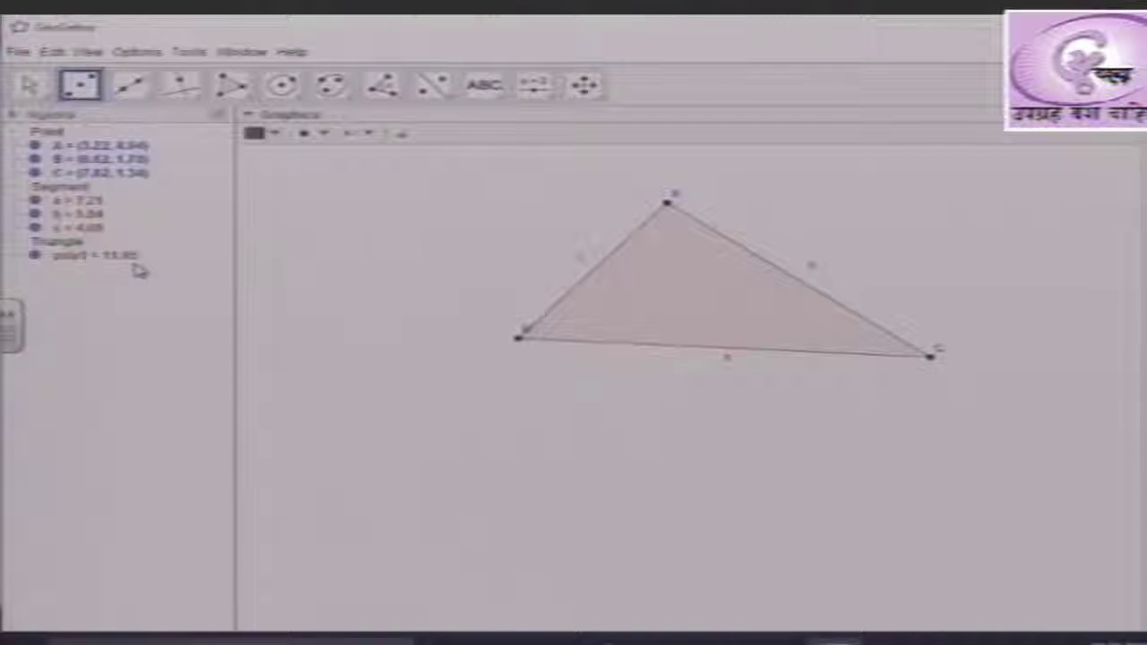
pyautogui.click(520, 346)
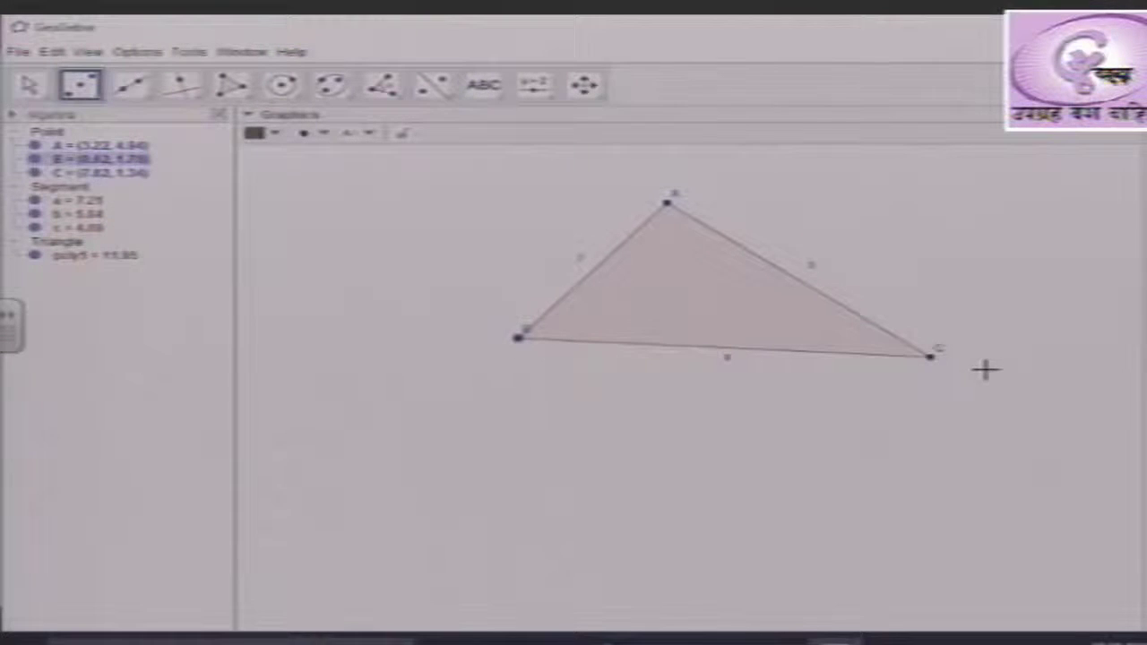
pyautogui.click(940, 363)
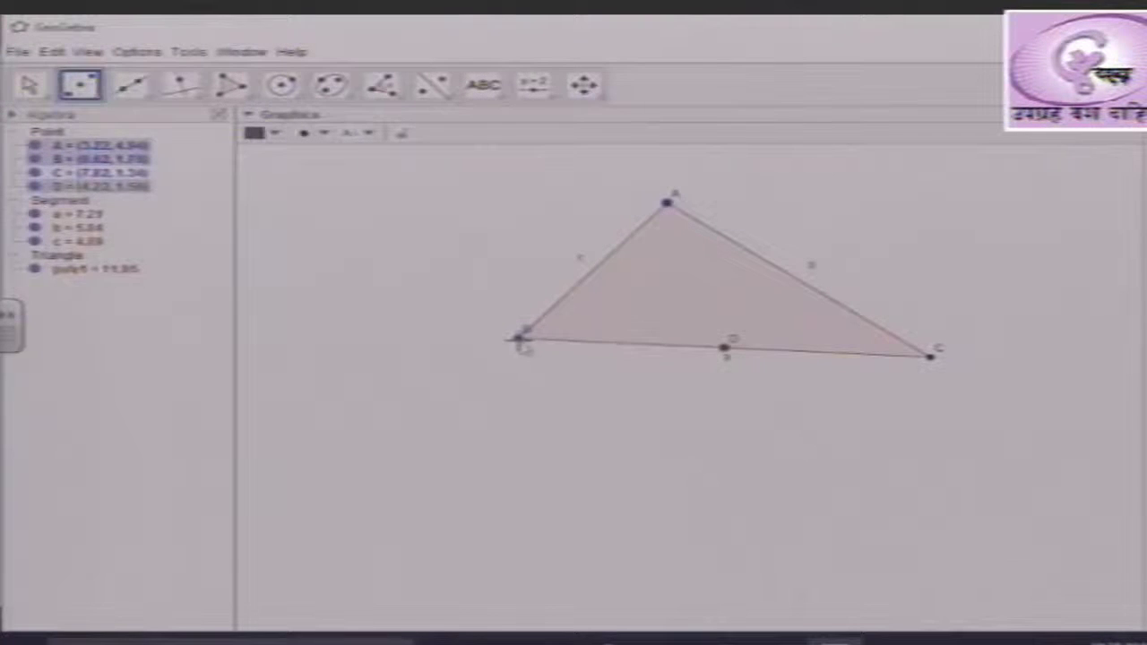
pyautogui.click(520, 340)
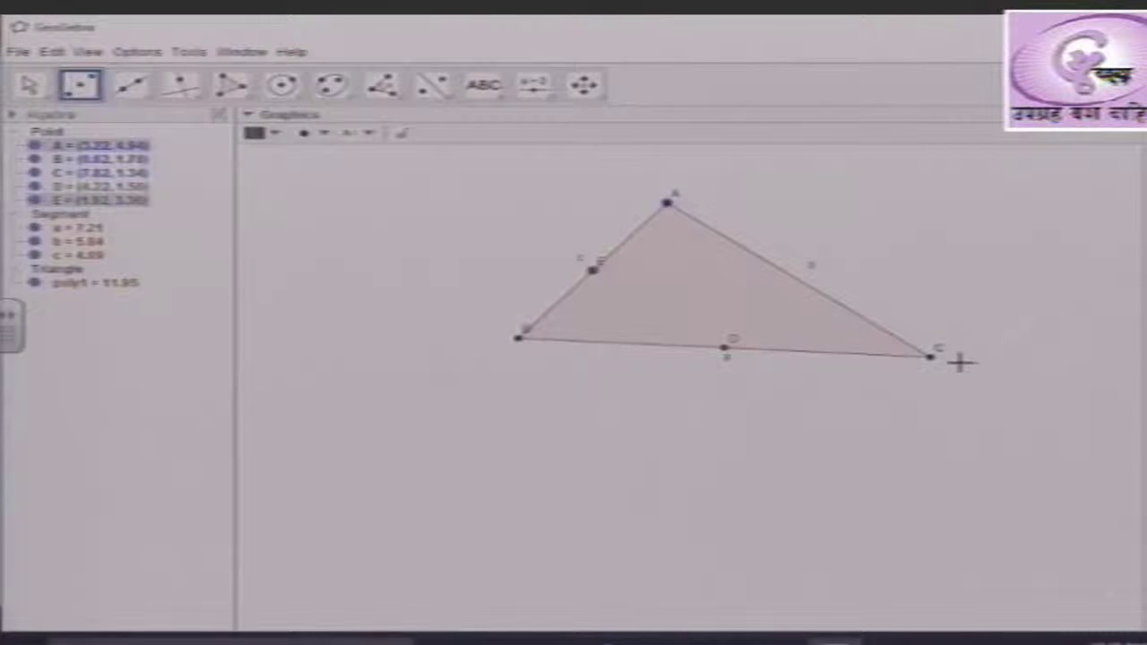
pyautogui.click(927, 354)
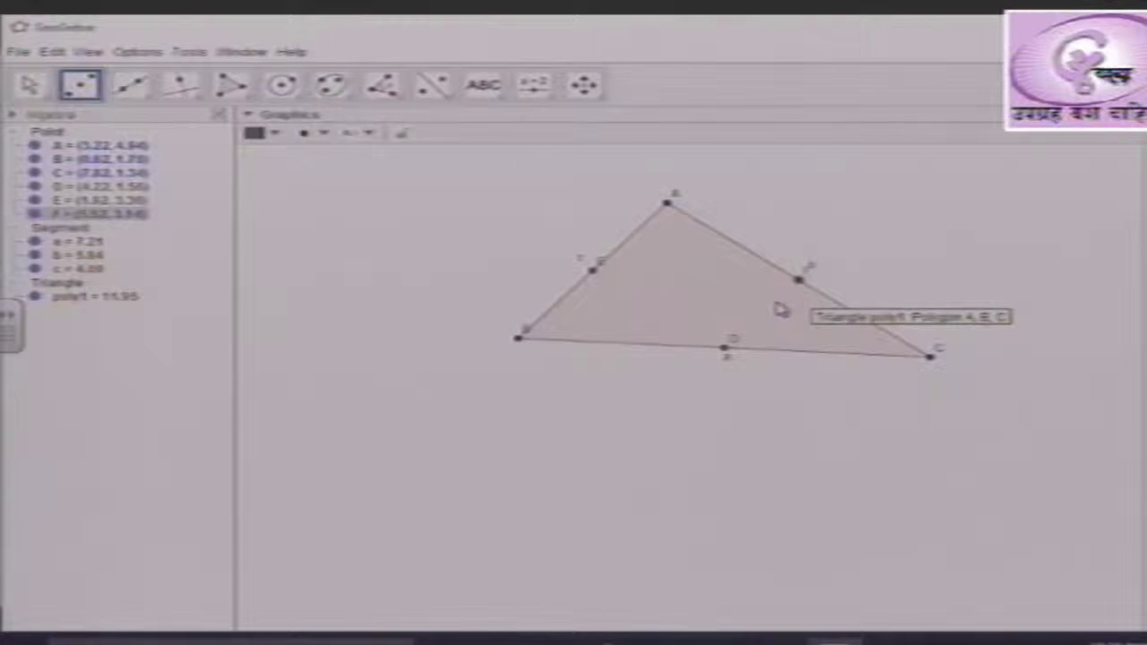
# - Move the labels of midpoints E, D and F to the outside of the triangle's sides
pyautogui.click(79, 85)
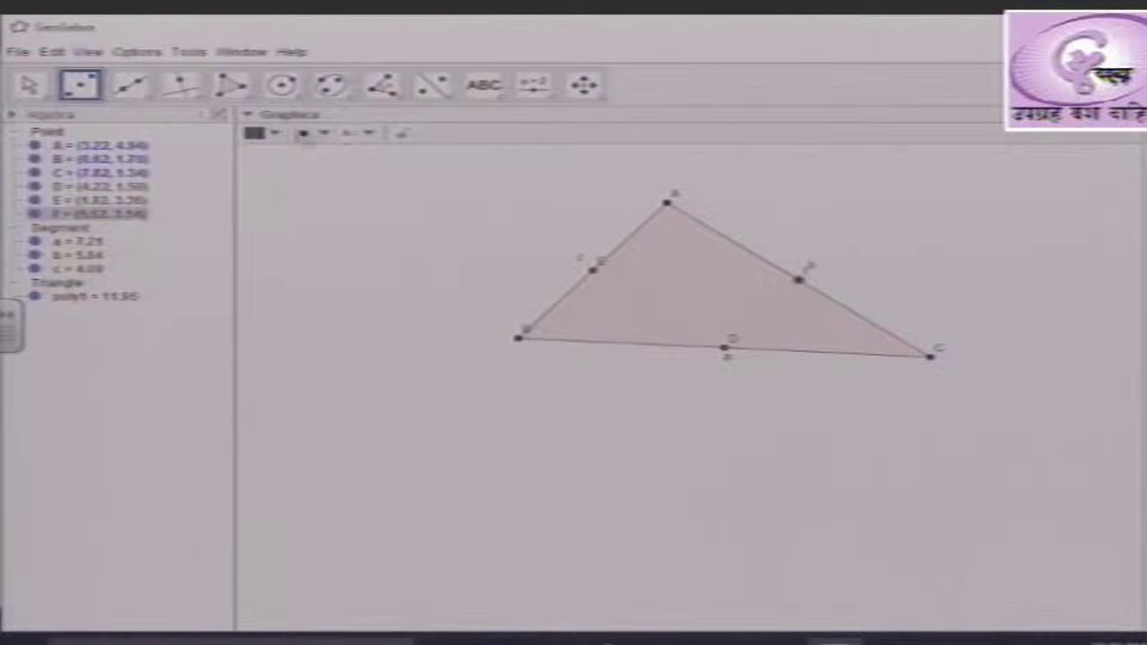
pyautogui.click(25, 90)
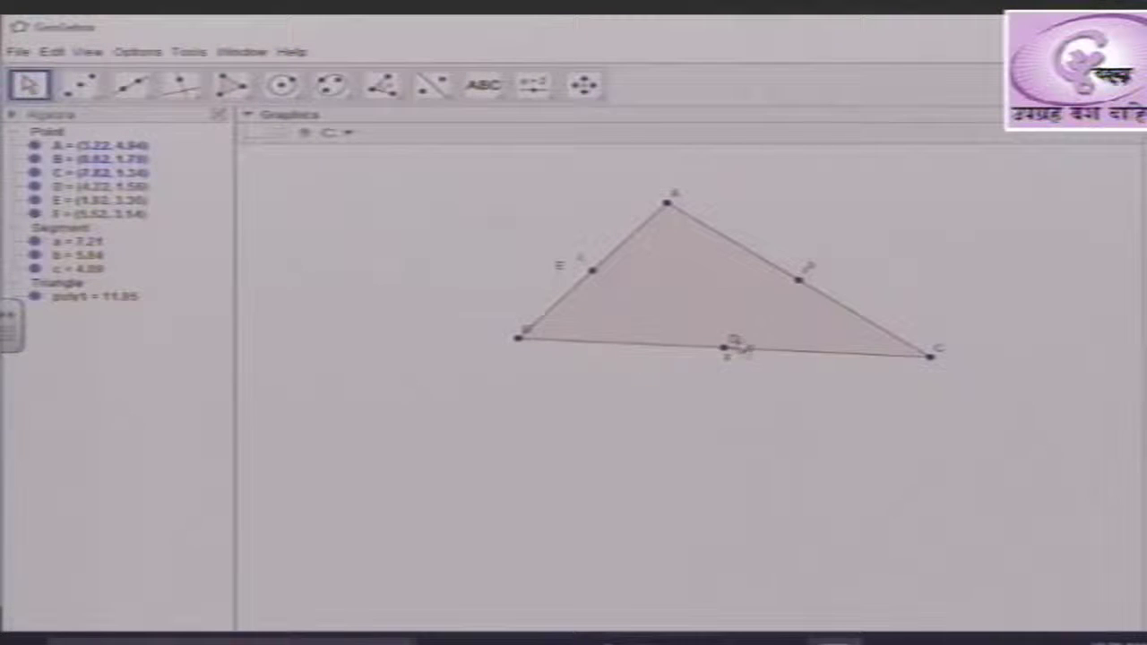
pyautogui.click(811, 281)
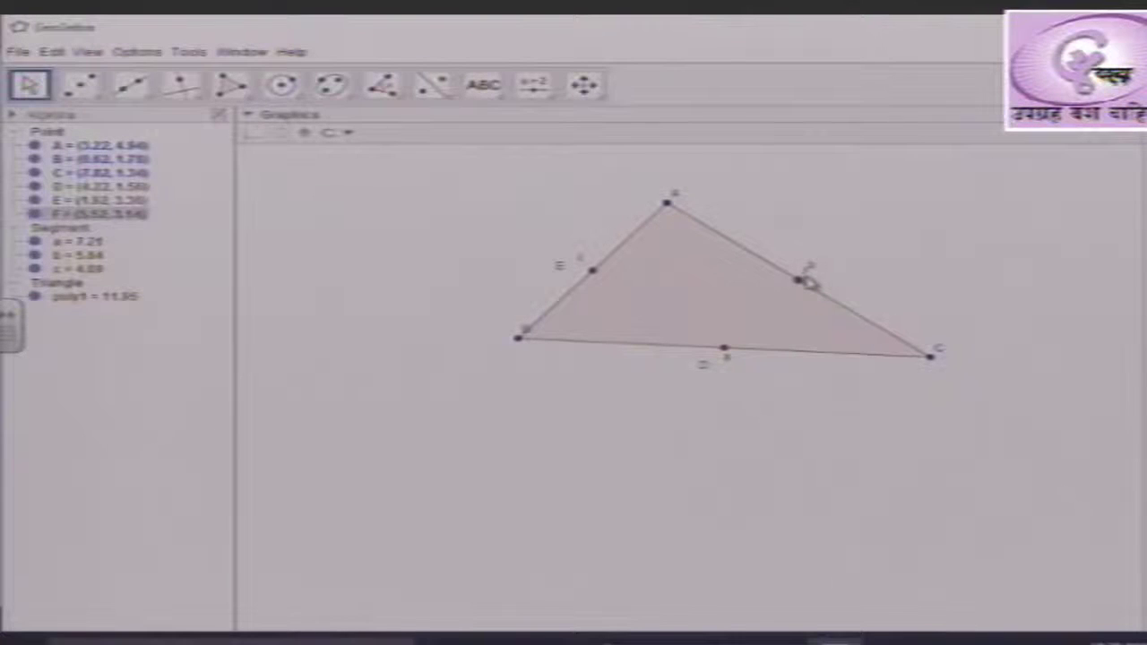
pyautogui.press('Escape')
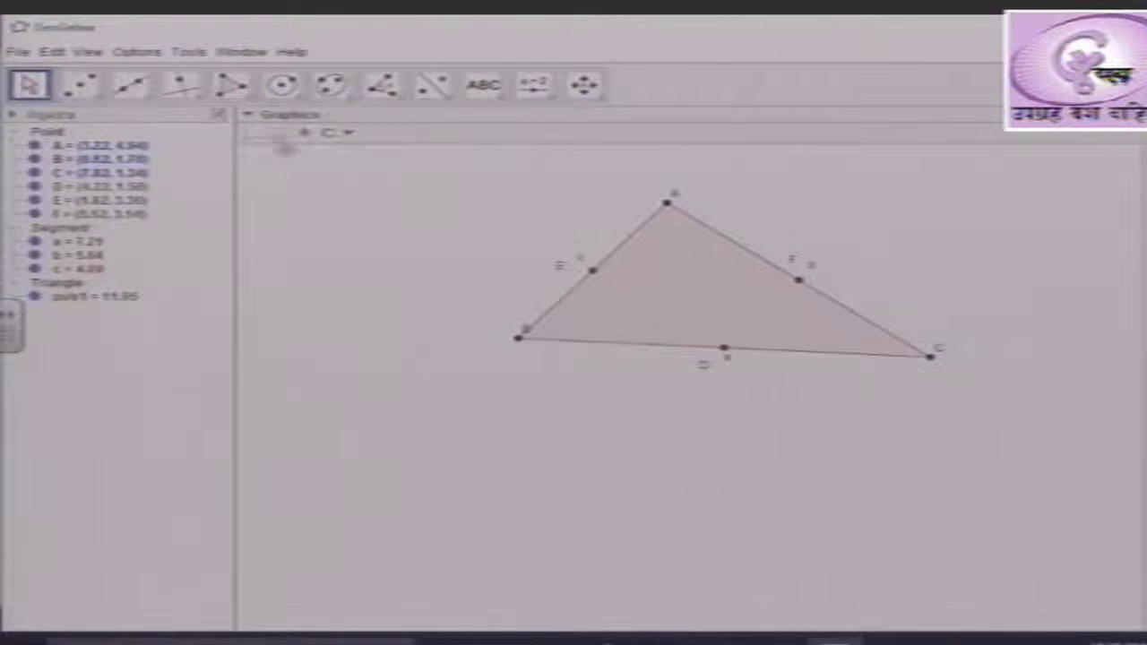
# - Set the font size to 16 pt
pyautogui.click(90, 52)
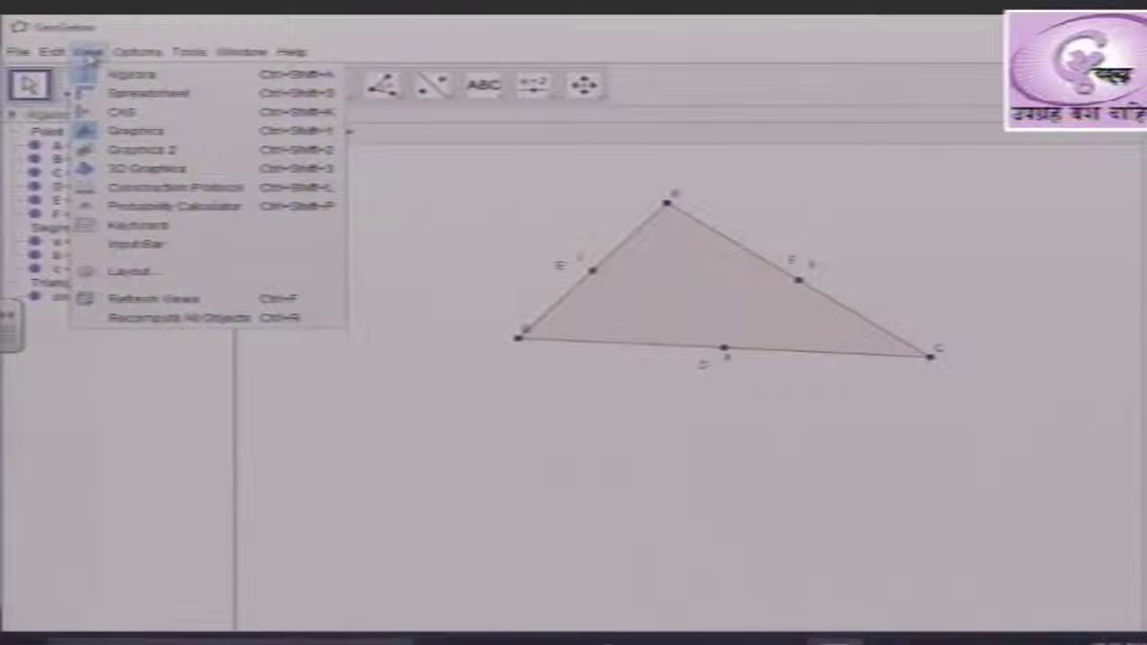
pyautogui.moveTo(136, 51)
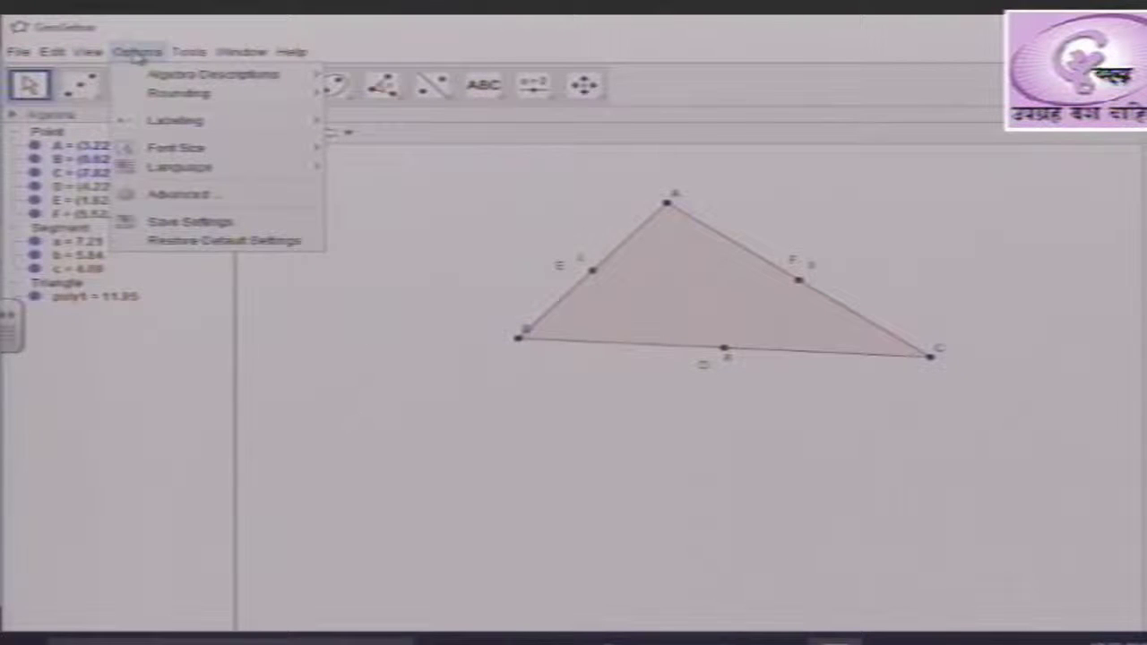
pyautogui.moveTo(274, 176)
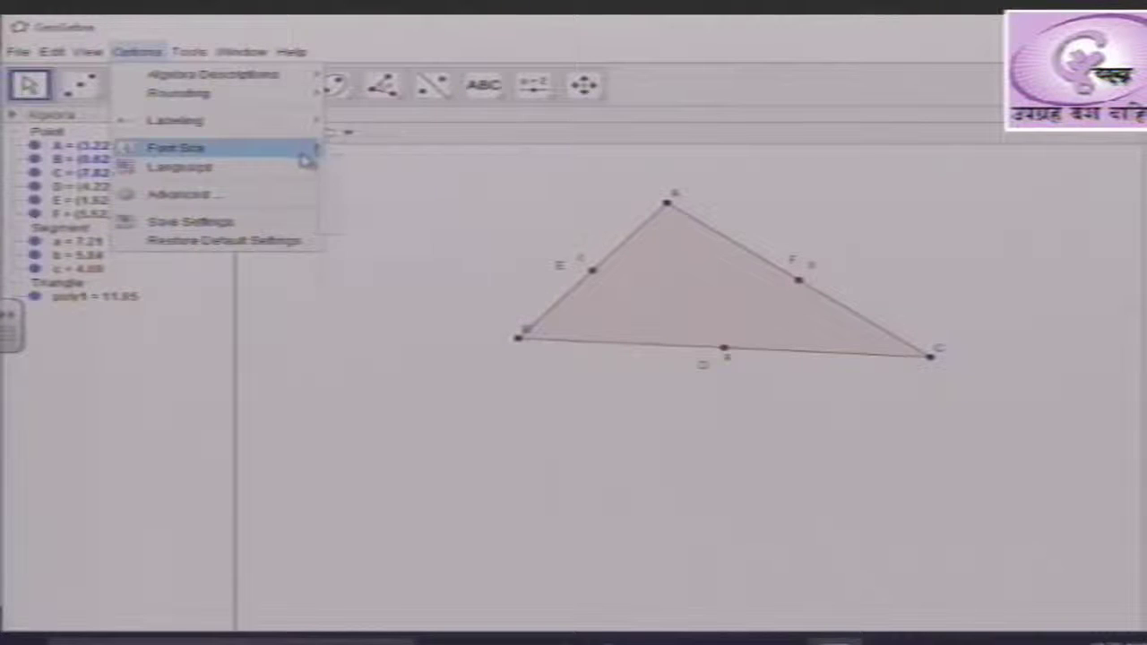
pyautogui.moveTo(306, 154)
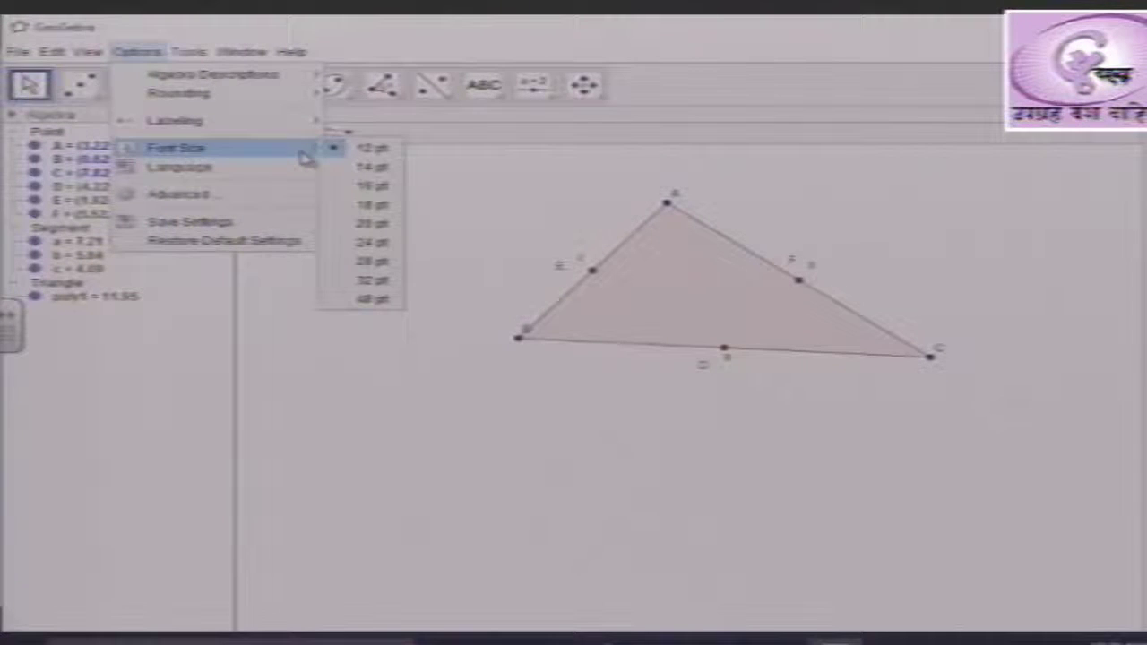
pyautogui.click(341, 186)
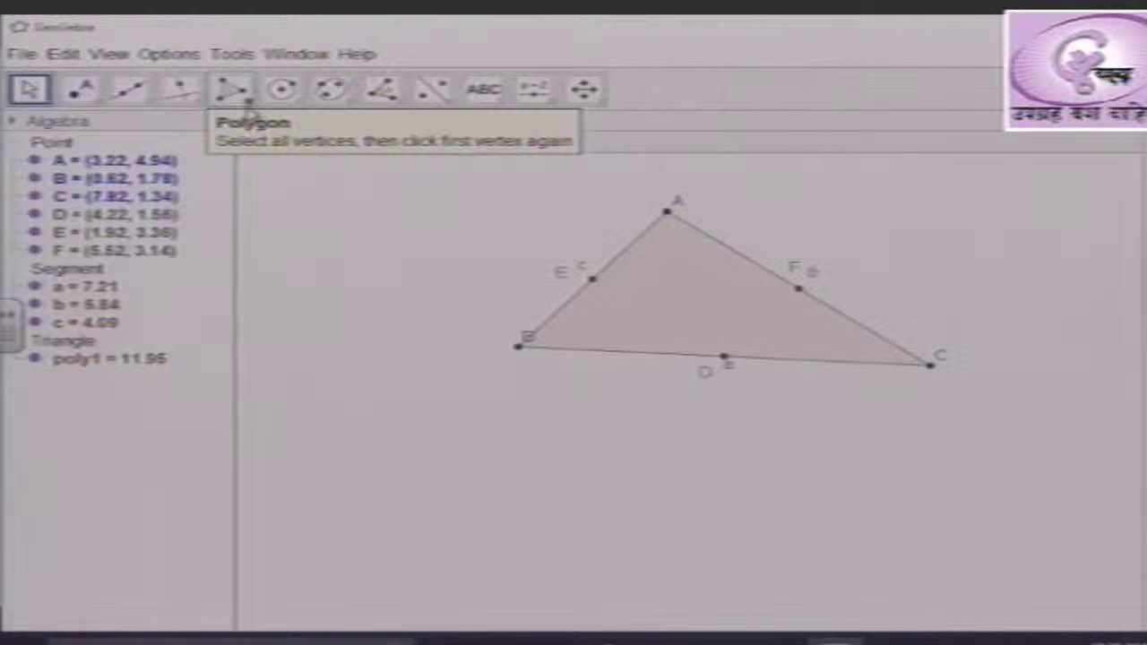
# - Set the font size to 18 pt and move the labels of vertices A, B and C clear of the triangle
pyautogui.click(168, 55)
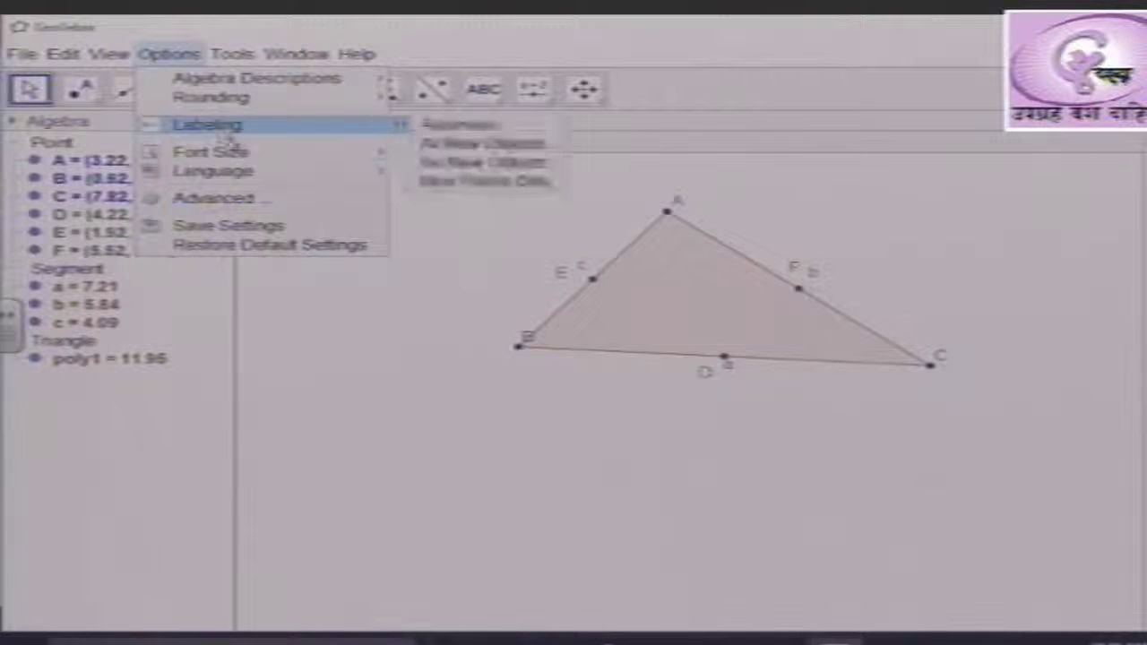
pyautogui.moveTo(240, 157)
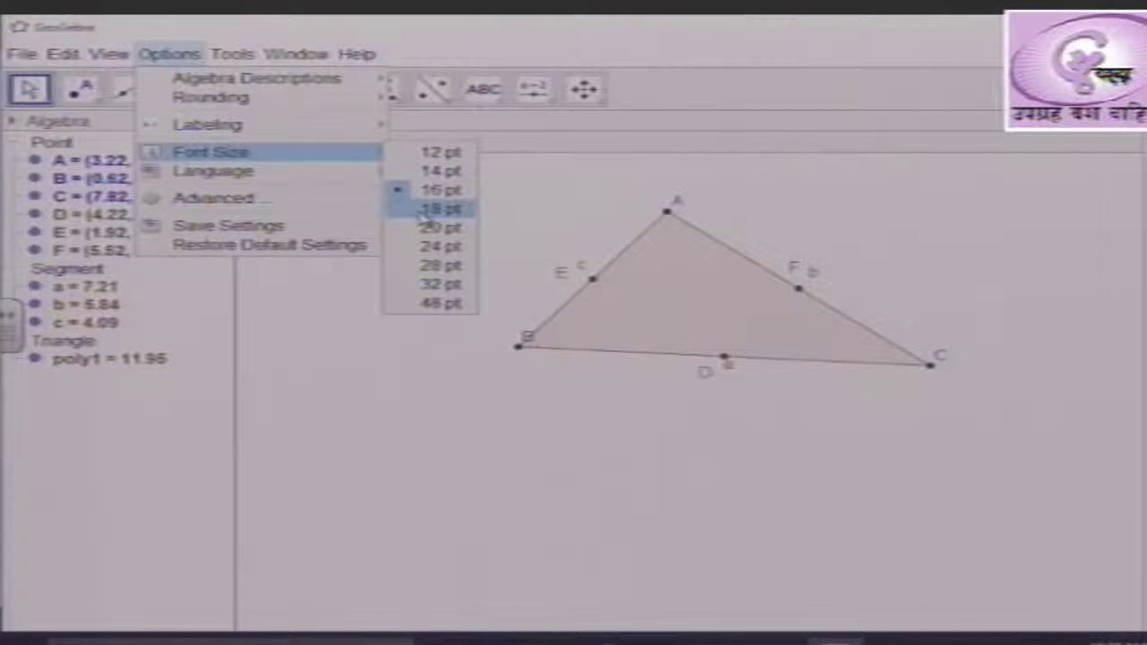
pyautogui.click(426, 209)
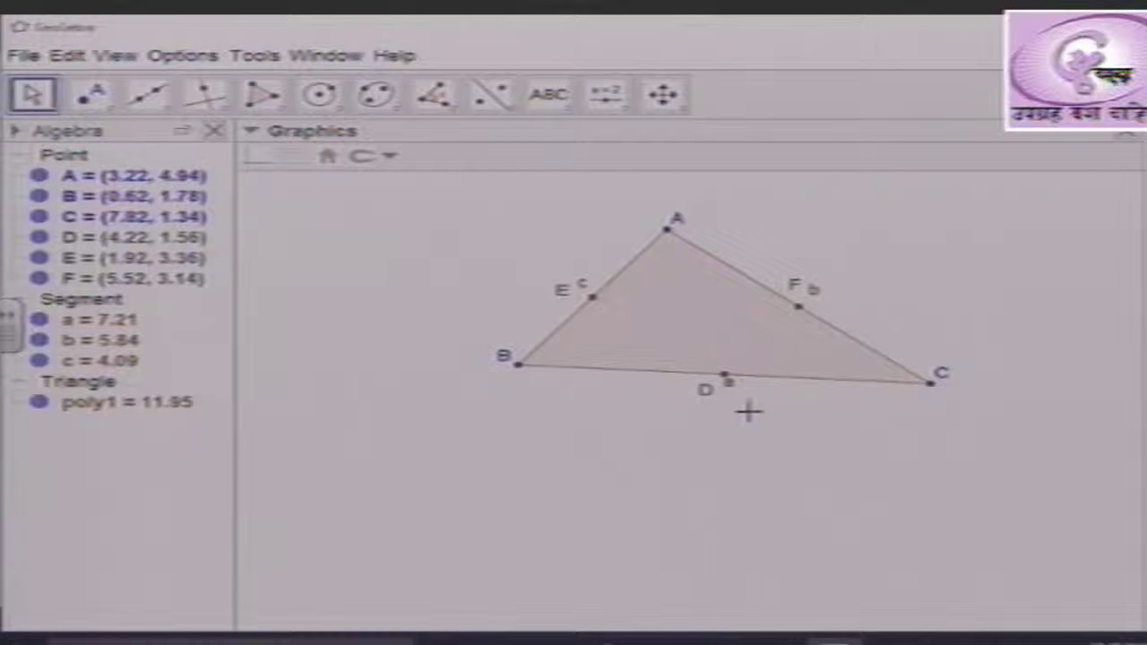
pyautogui.moveTo(706, 393); pyautogui.dragTo(715, 397)
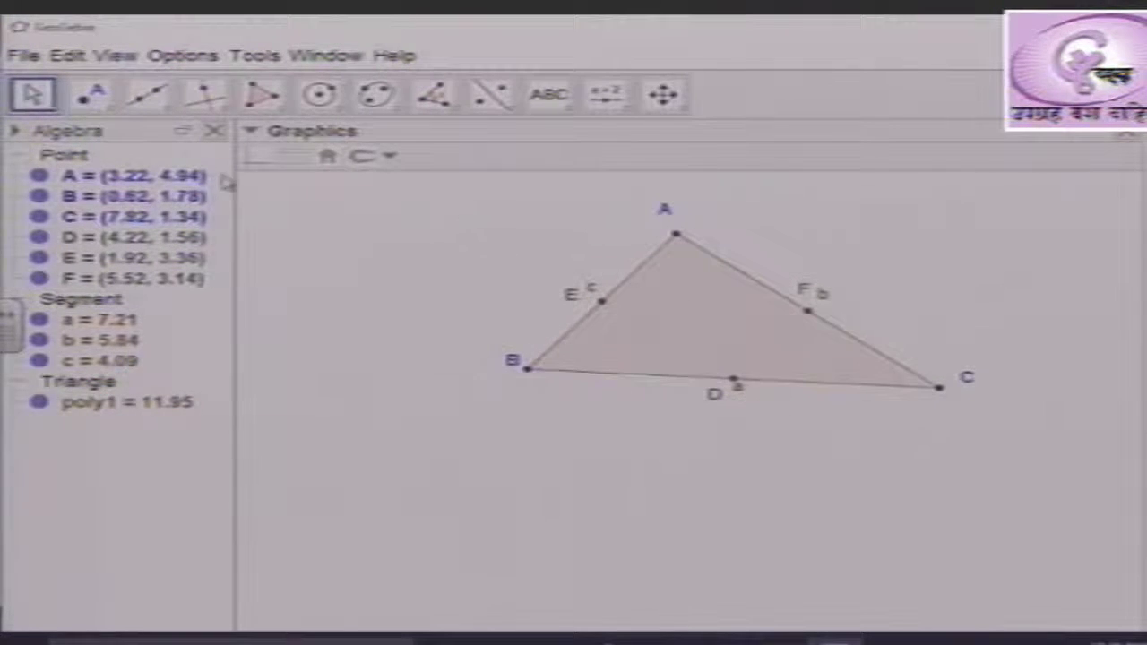
# - Draw the medians from A to D and from B to F with the Segment tool
pyautogui.click(166, 109)
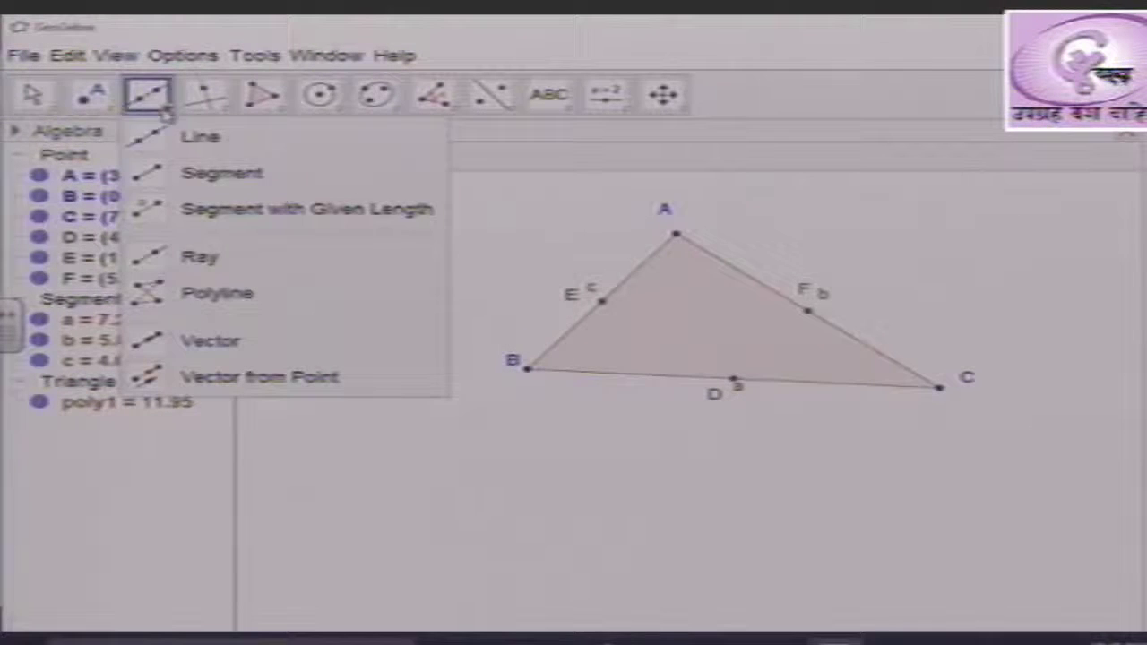
pyautogui.click(219, 176)
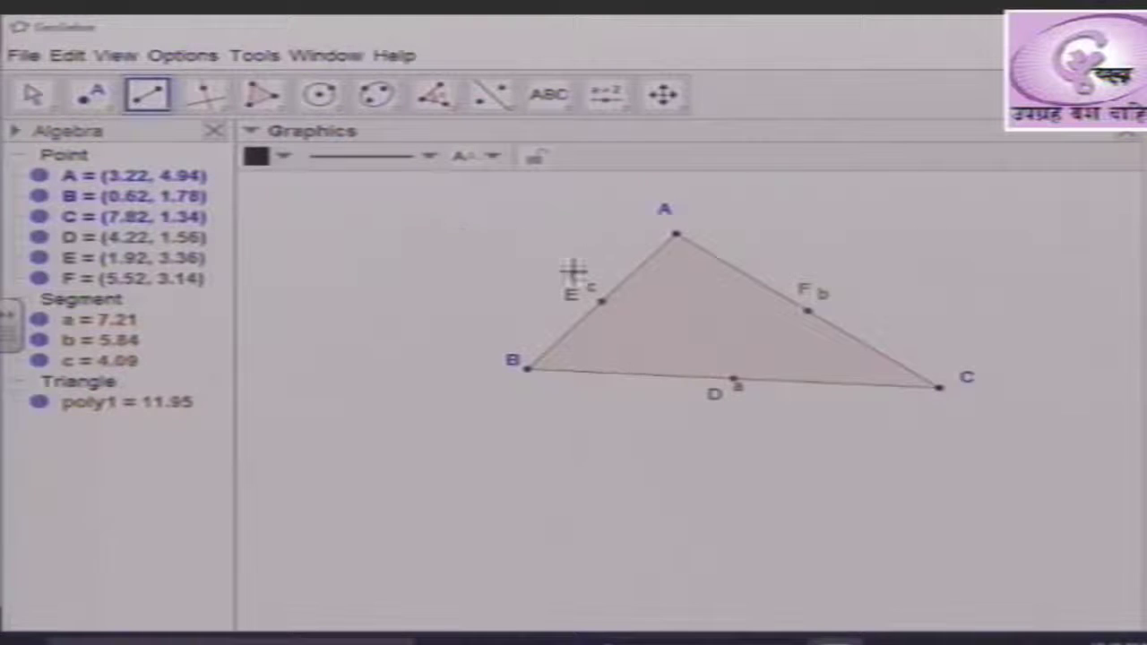
pyautogui.click(681, 242)
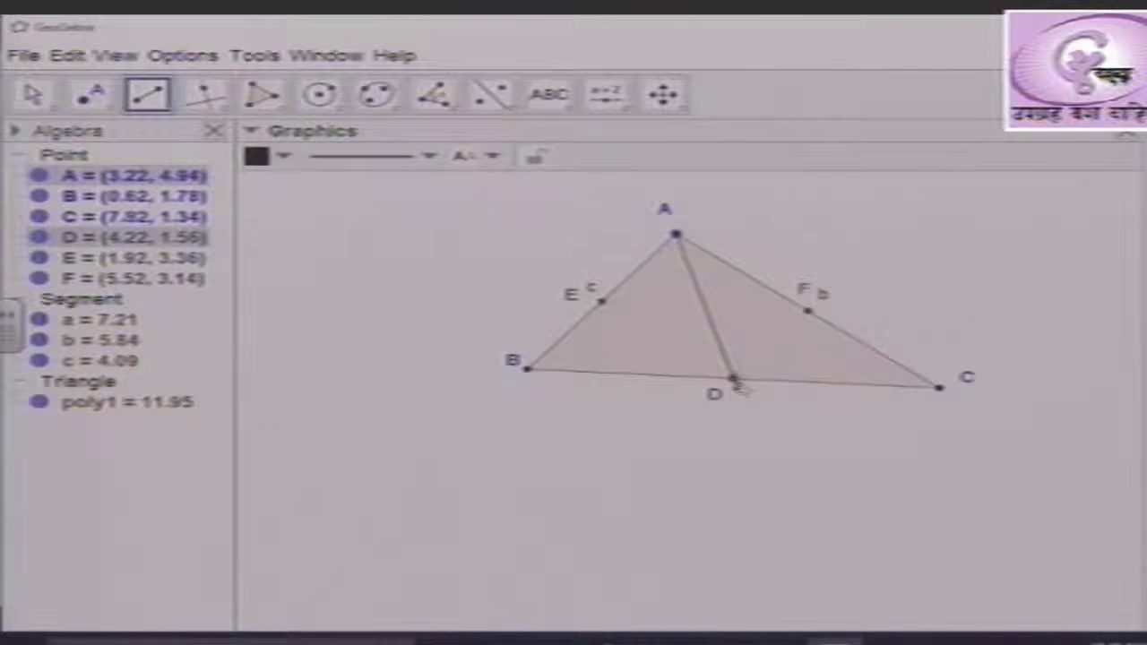
pyautogui.click(735, 380)
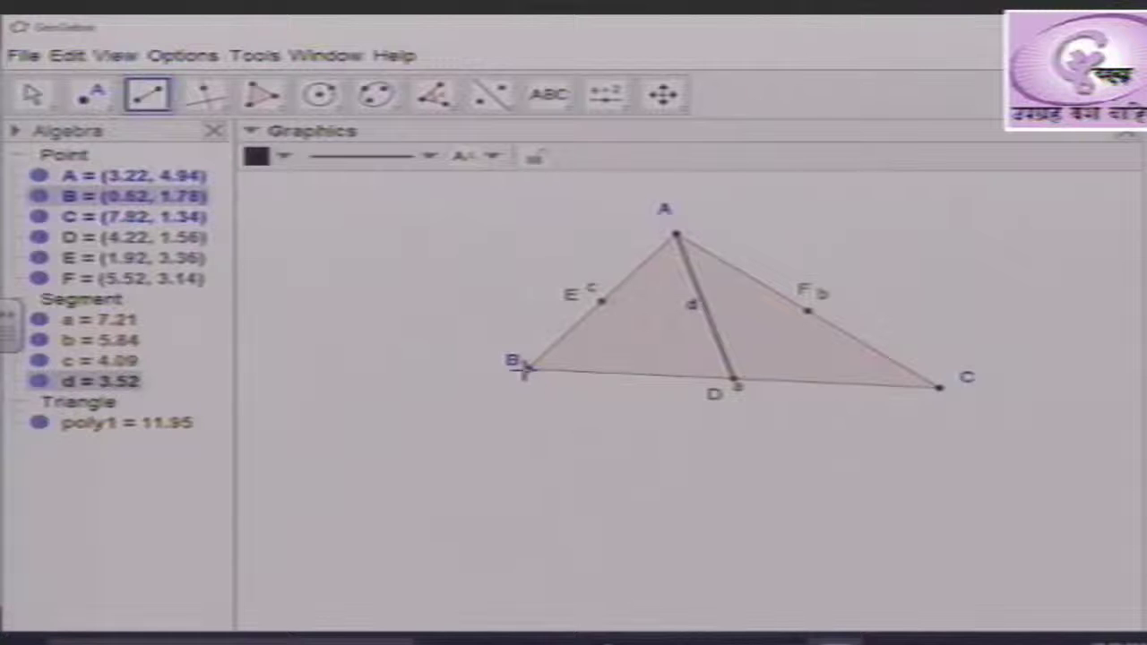
pyautogui.click(811, 311)
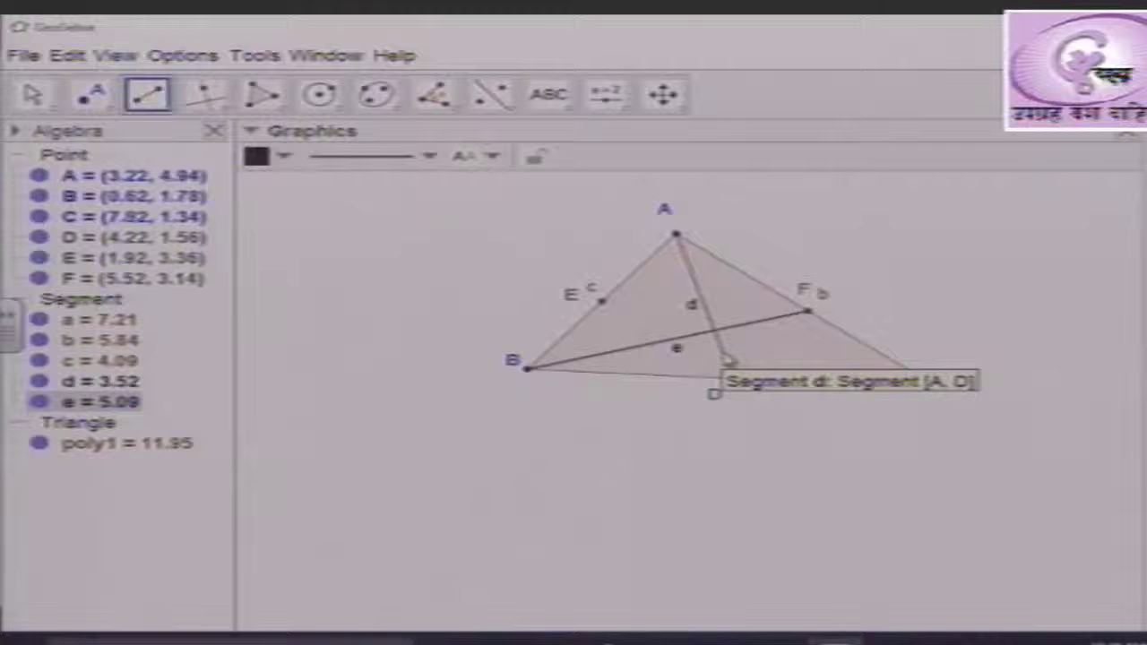
# - Mark the intersection point of medians AD and BF with the Intersect tool
pyautogui.click(114, 114)
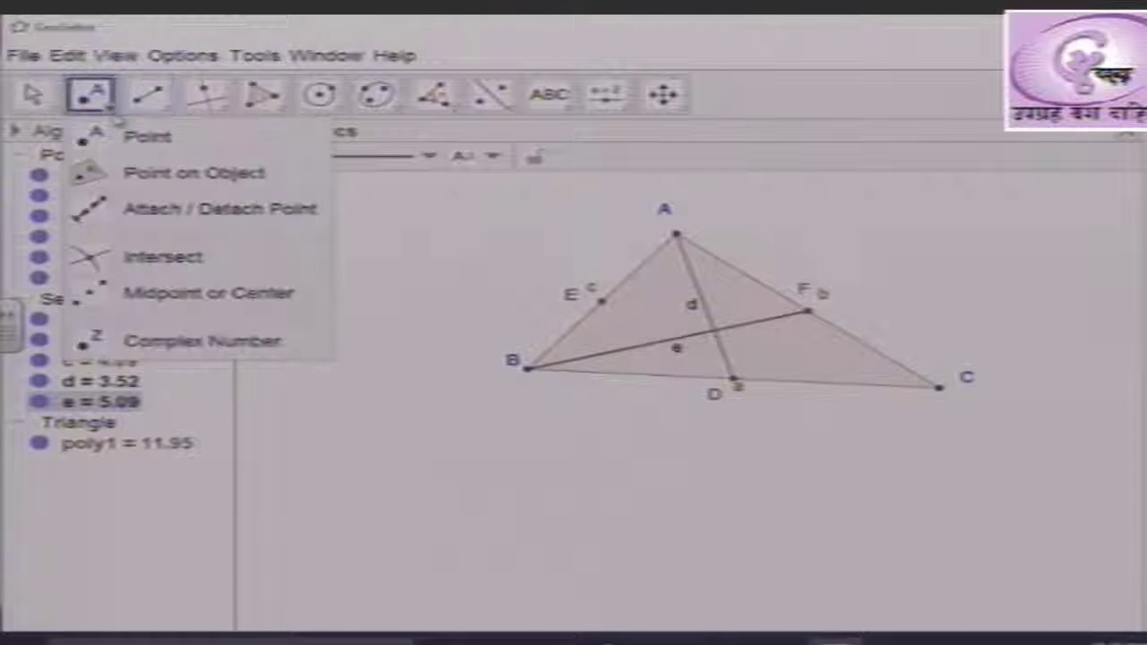
pyautogui.click(178, 269)
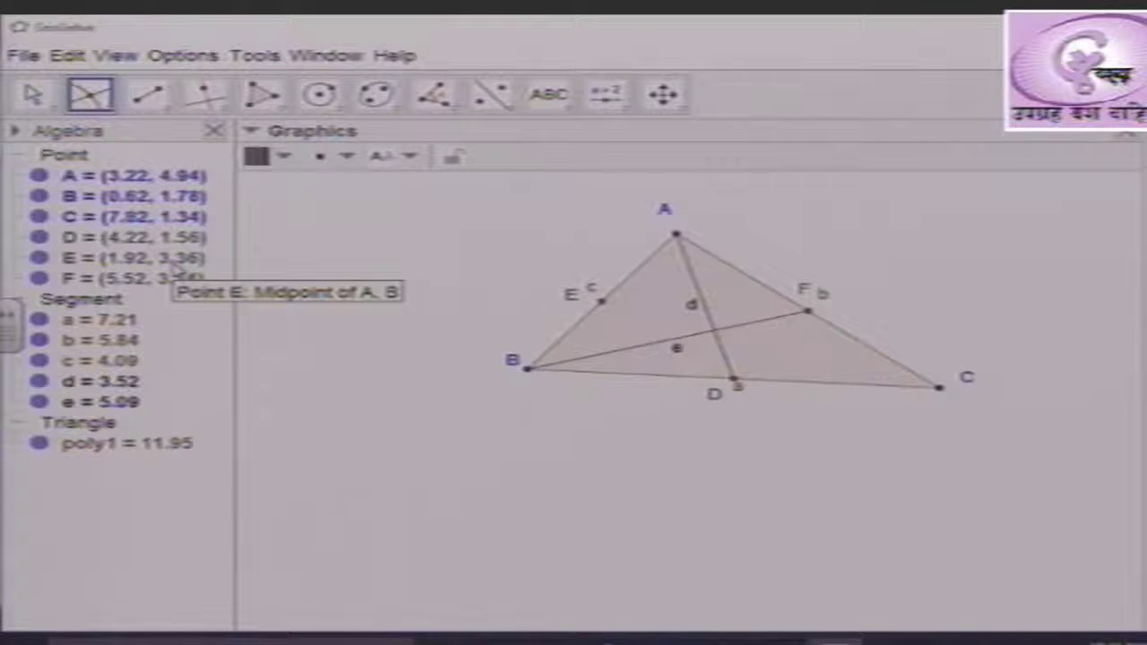
pyautogui.click(686, 266)
pyautogui.click(649, 348)
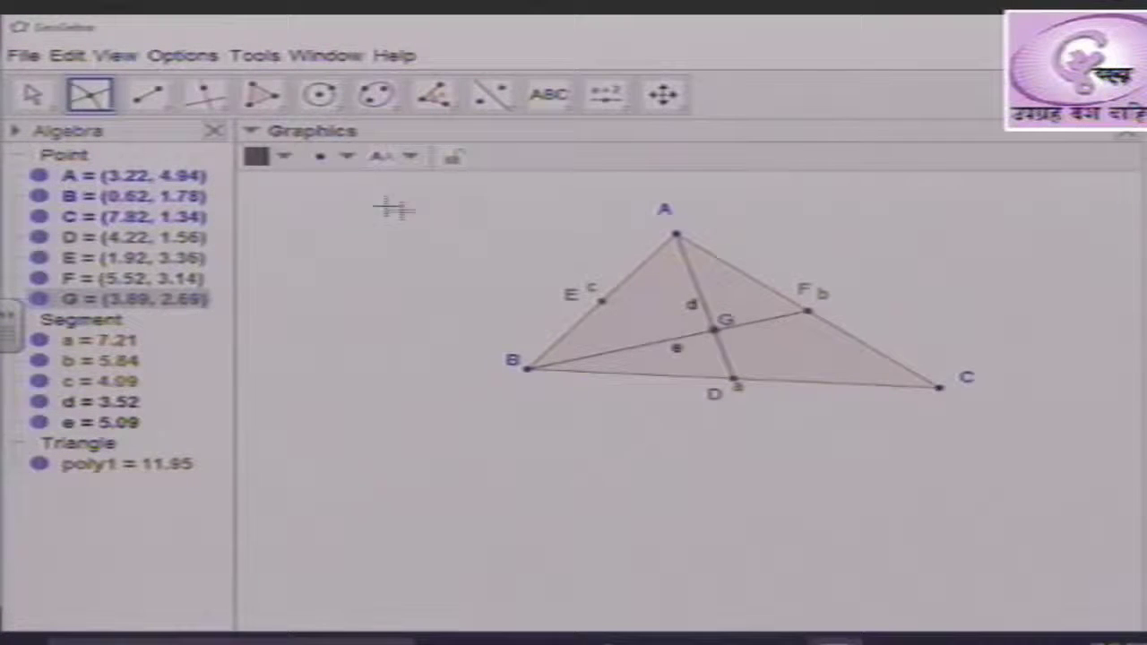
pyautogui.click(33, 95)
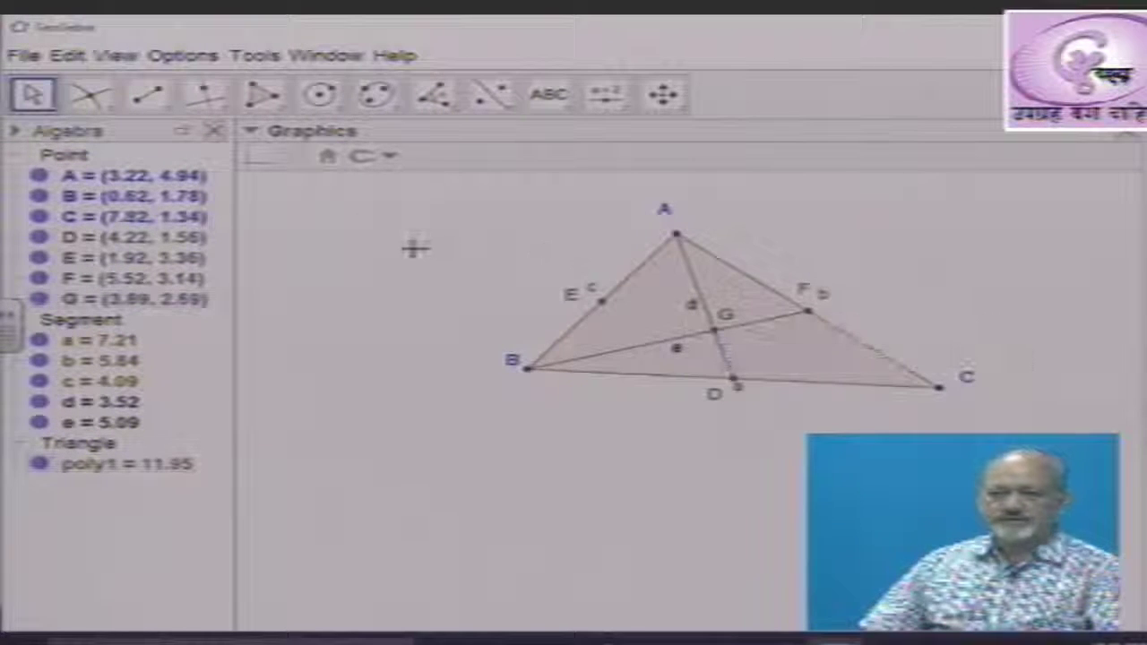
# - Draw the third median as a segment from vertex C to midpoint E
pyautogui.click(148, 97)
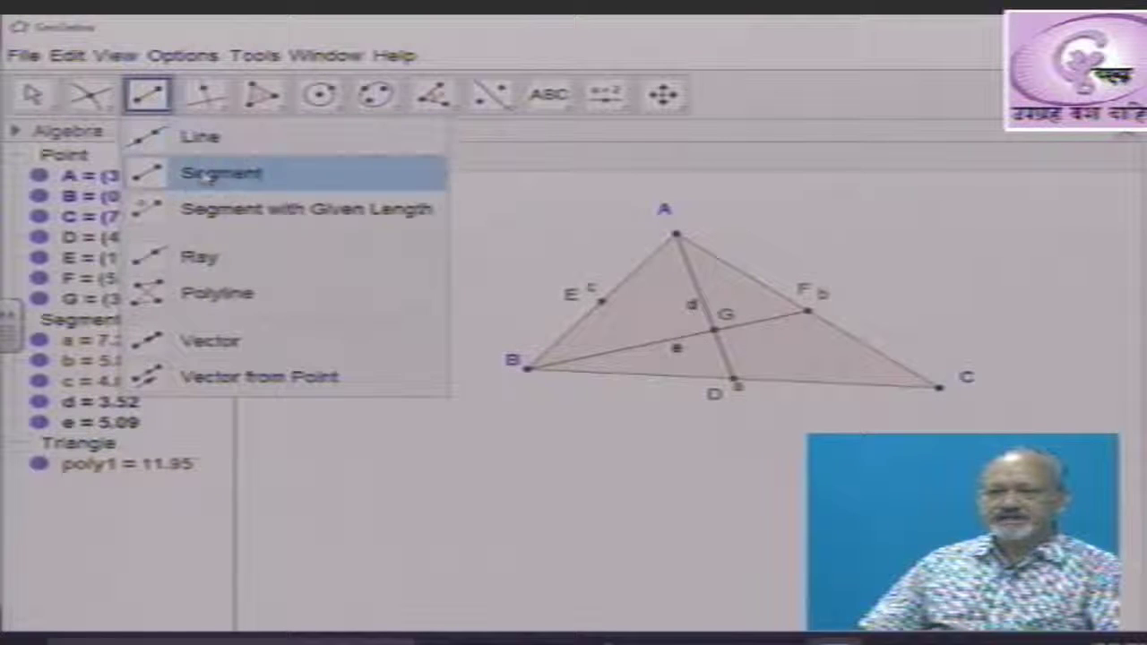
pyautogui.click(204, 176)
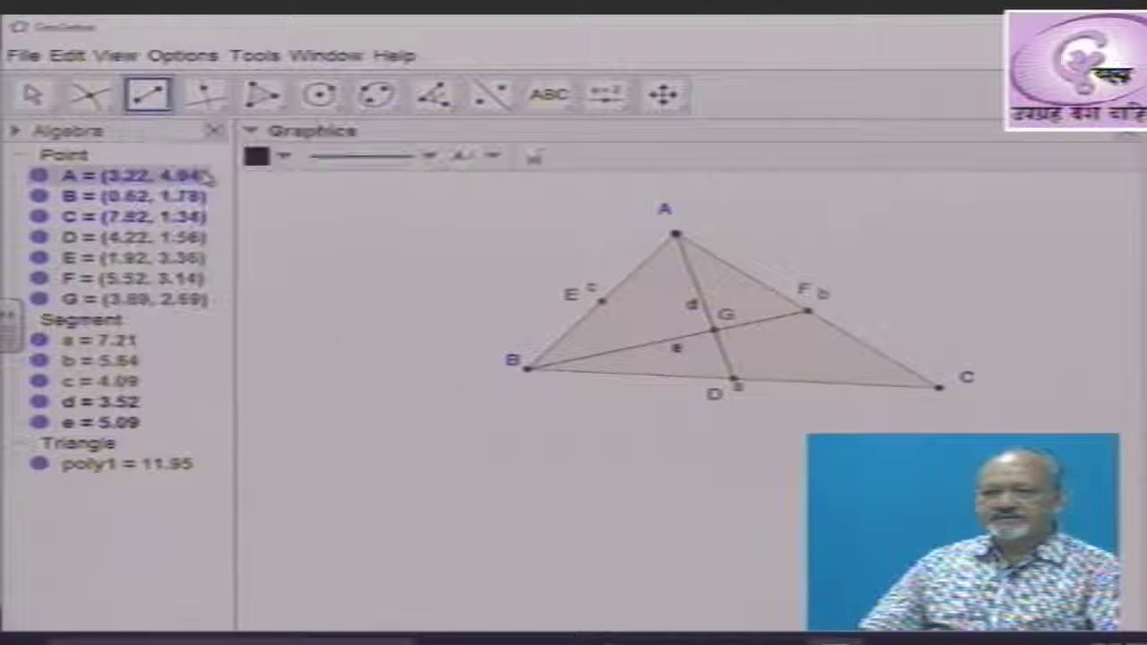
pyautogui.click(939, 387)
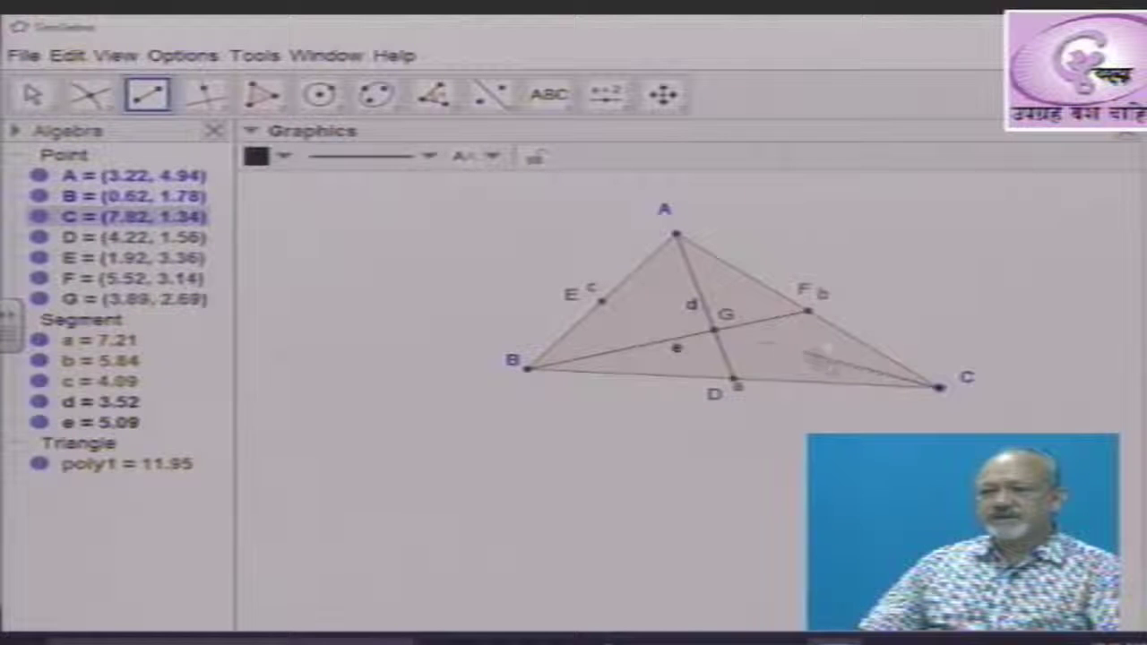
pyautogui.click(597, 309)
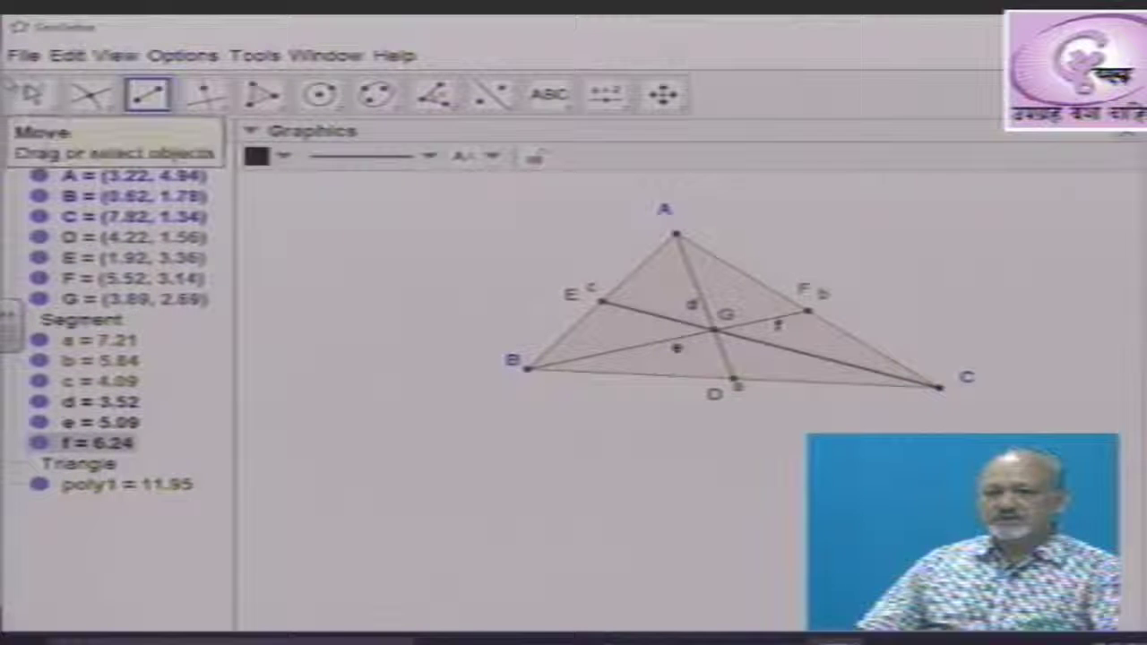
# - Reshape the triangle by moving vertex A to (2.5, 5.6), B to (-2.54, 0.96) and C to (8.82, 3.08)
pyautogui.click(38, 95)
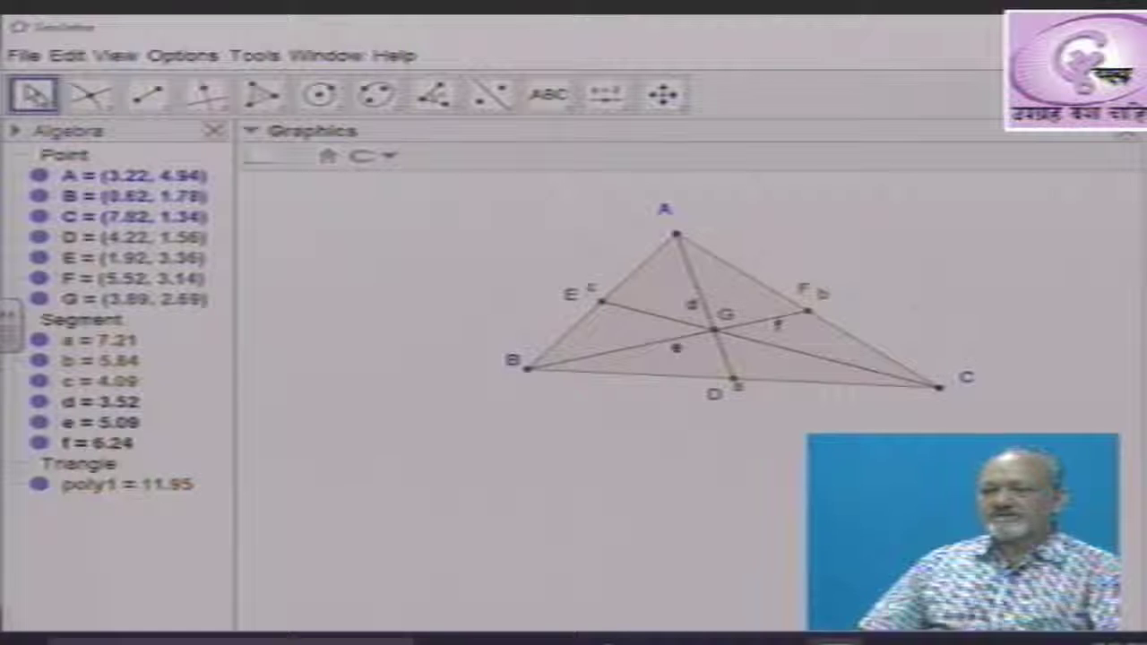
pyautogui.click(90, 95)
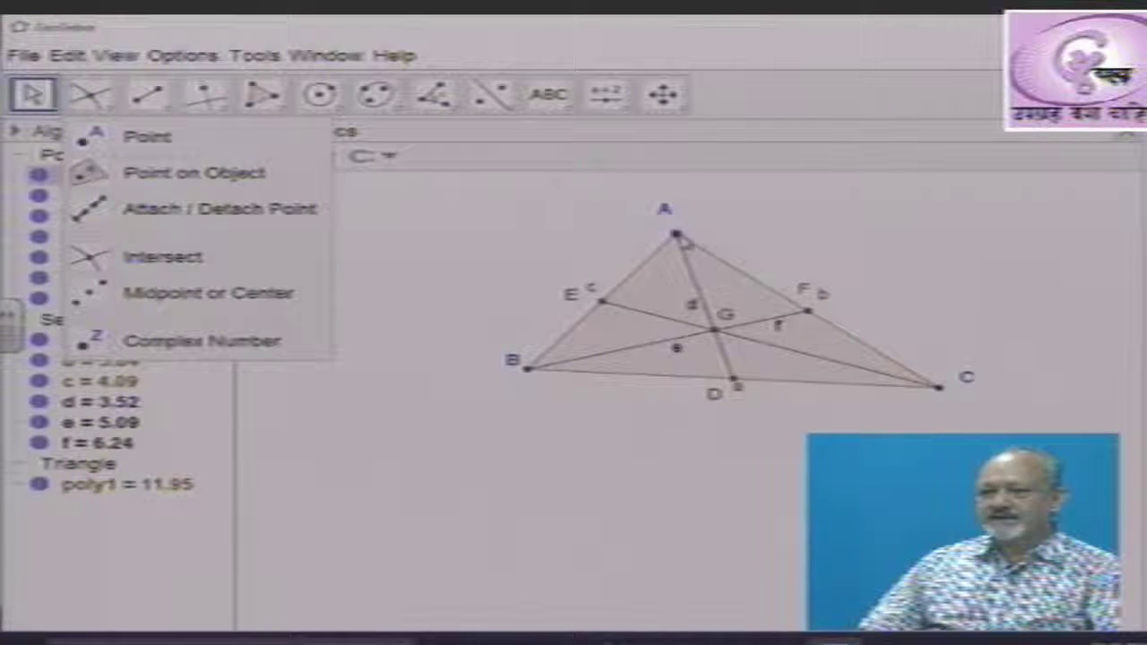
pyautogui.click(677, 239)
pyautogui.moveTo(678, 244); pyautogui.dragTo(510, 342)
pyautogui.moveTo(600, 317); pyautogui.dragTo(632, 186)
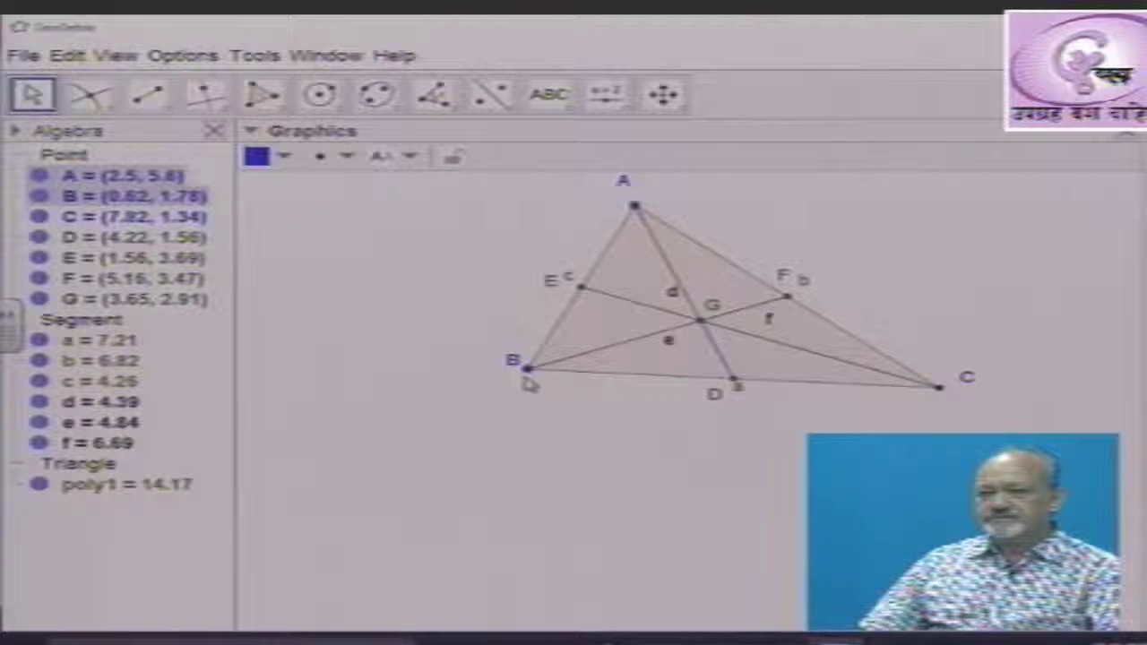
pyautogui.moveTo(532, 379); pyautogui.dragTo(351, 406)
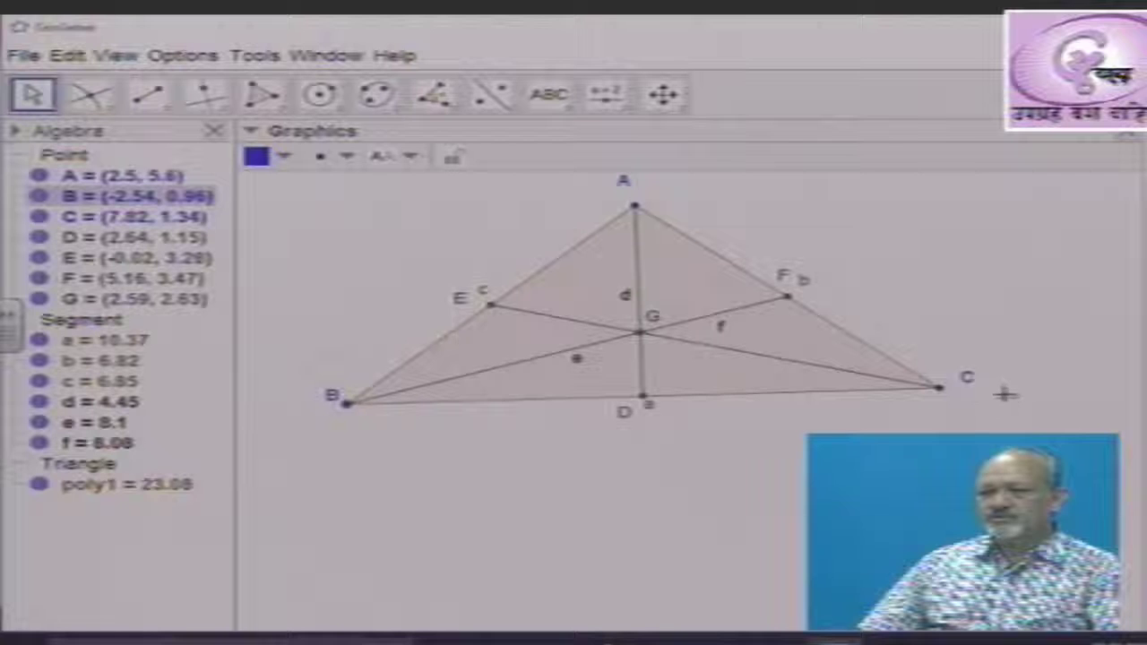
pyautogui.moveTo(942, 392); pyautogui.dragTo(998, 321)
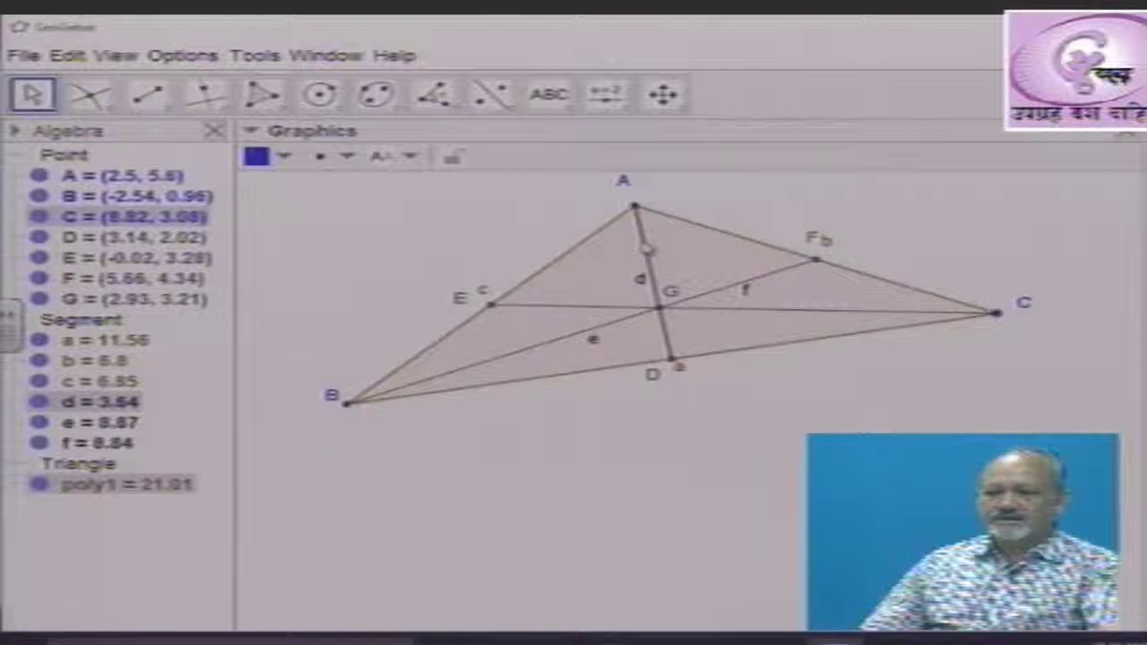
# - Try hiding the selected median AD together with triangle ABC, and undo the hiding
pyautogui.rightClick(647, 248)
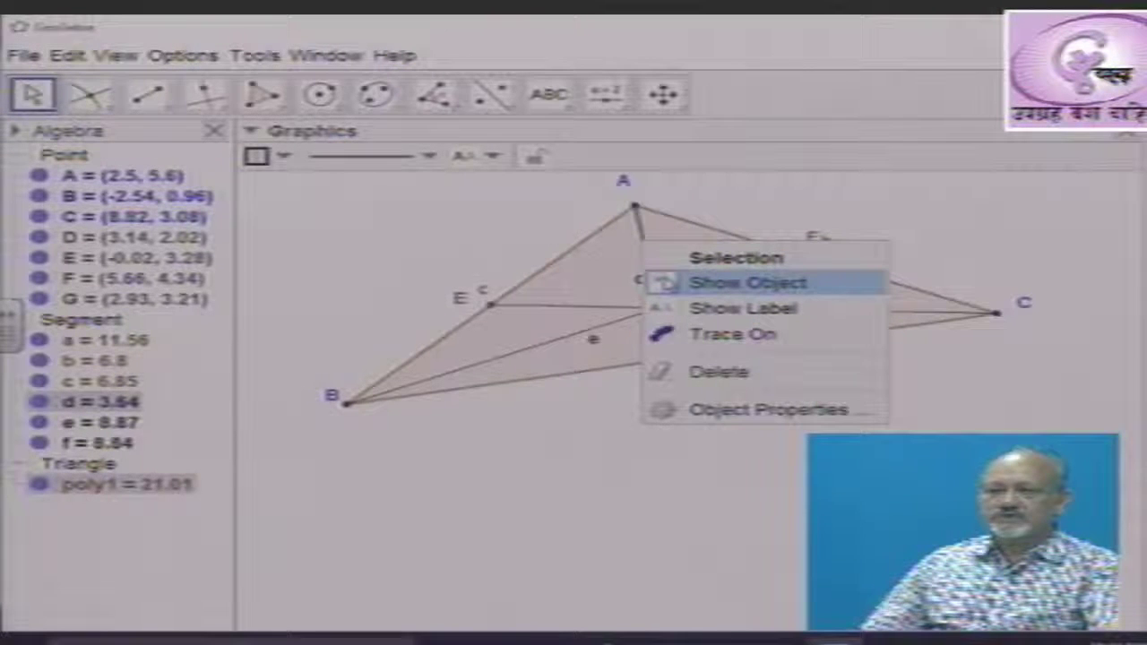
pyautogui.click(665, 283)
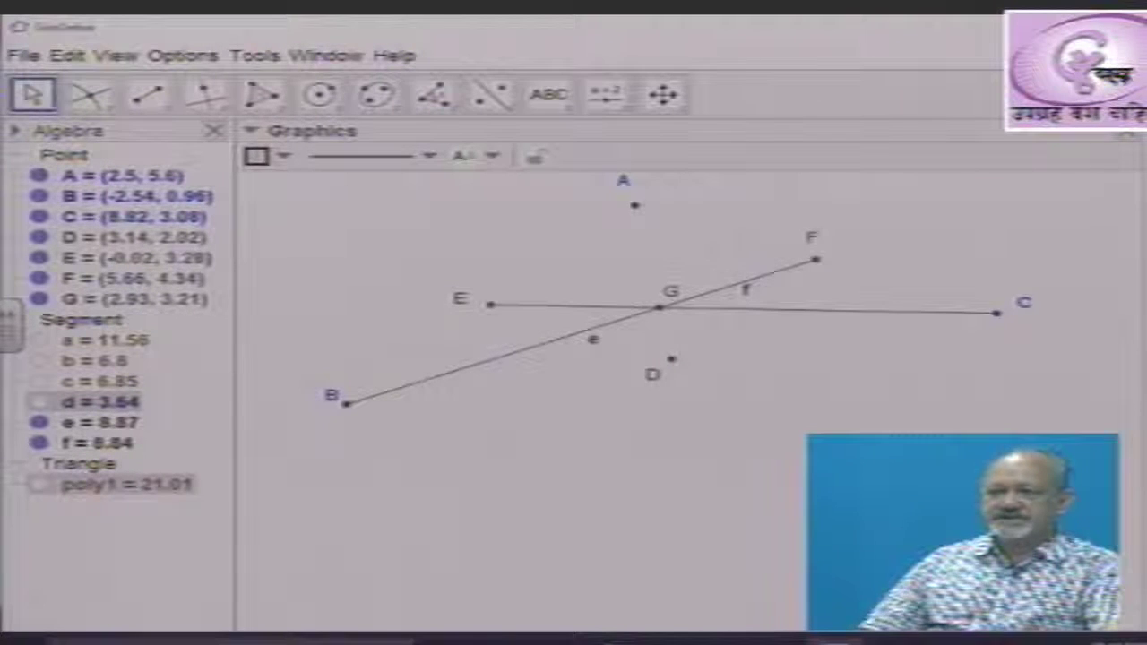
pyautogui.click(1088, 87)
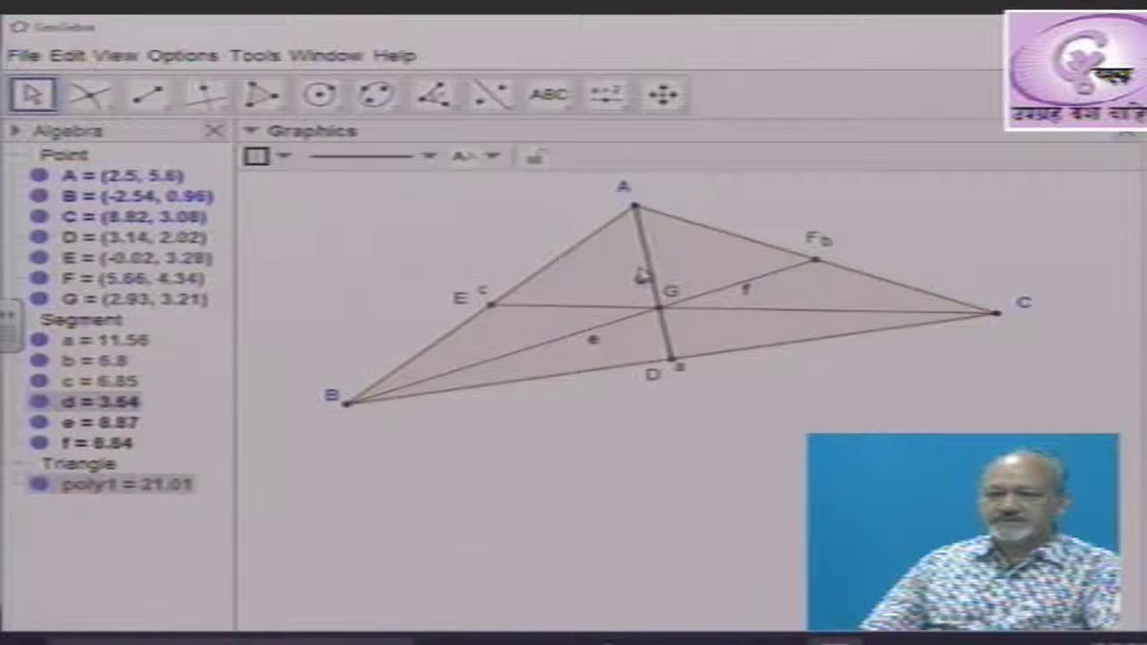
# - Try twice more to hide the selected median AD and triangle ABC, undoing each attempt
pyautogui.rightClick(643, 286)
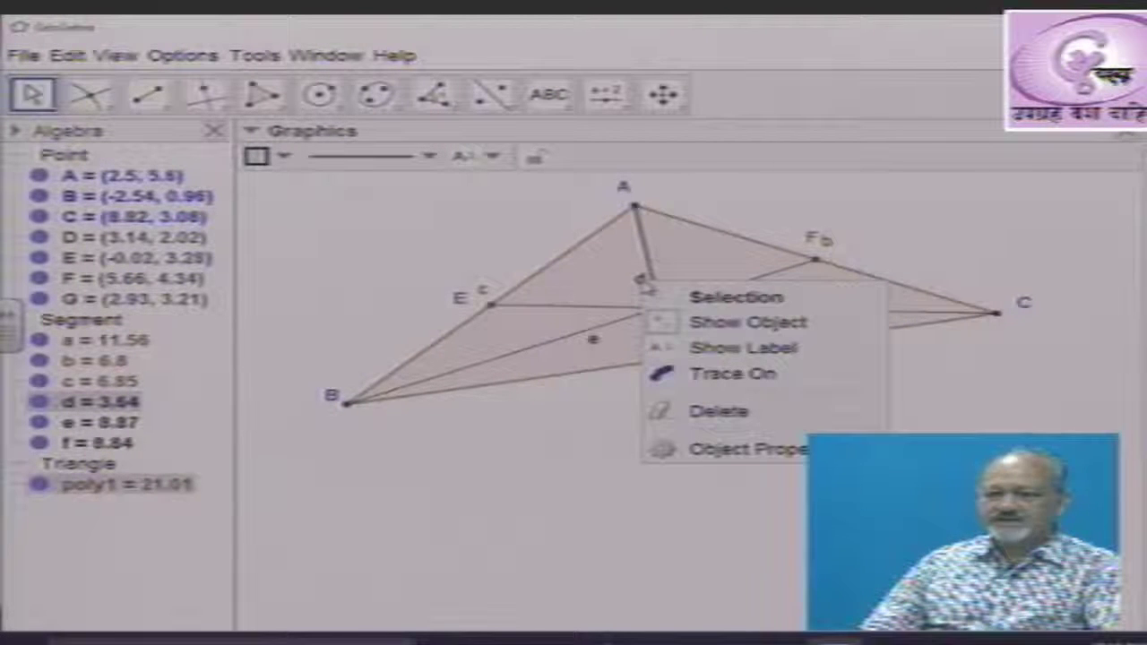
pyautogui.click(670, 325)
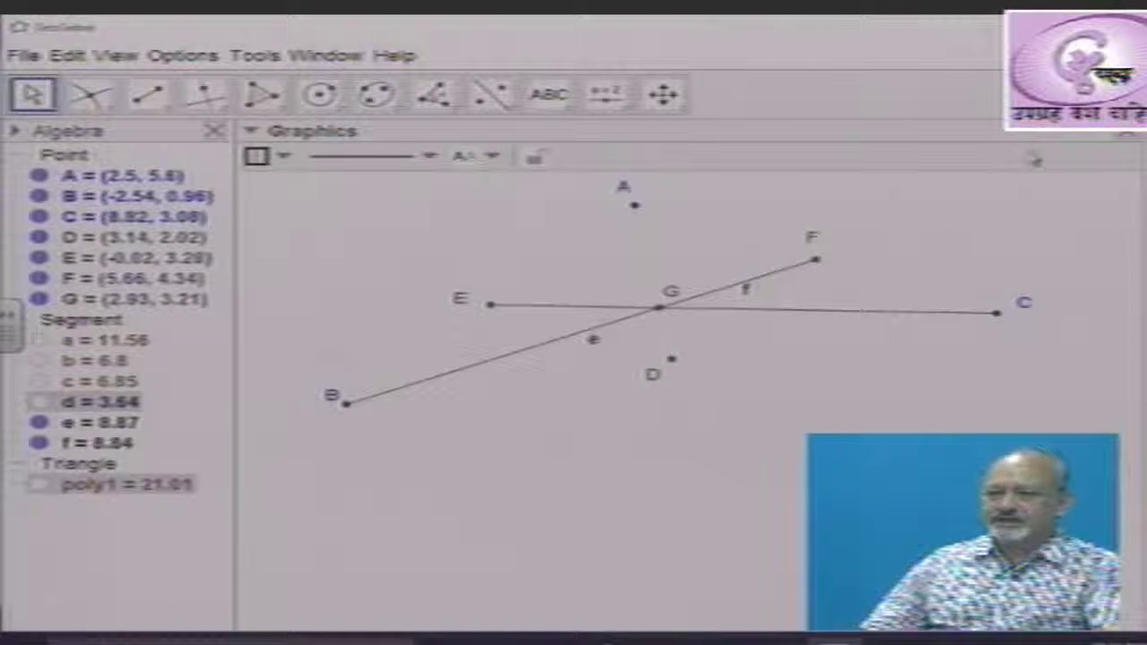
pyautogui.hotkey('ctrl', 'z')
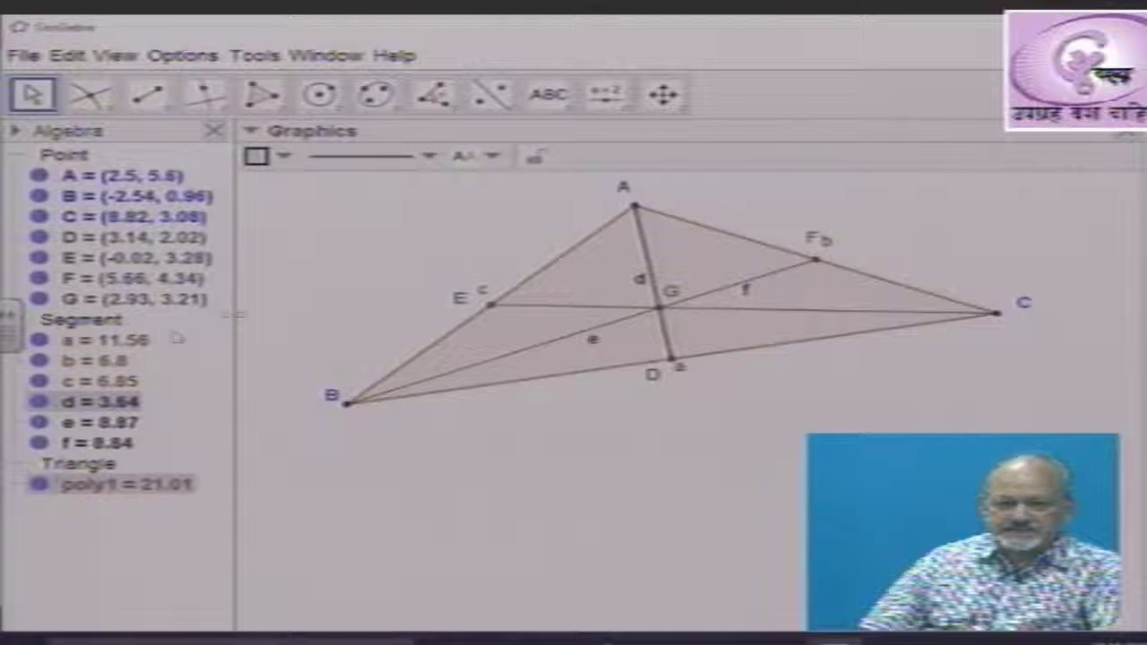
pyautogui.rightClick(94, 404)
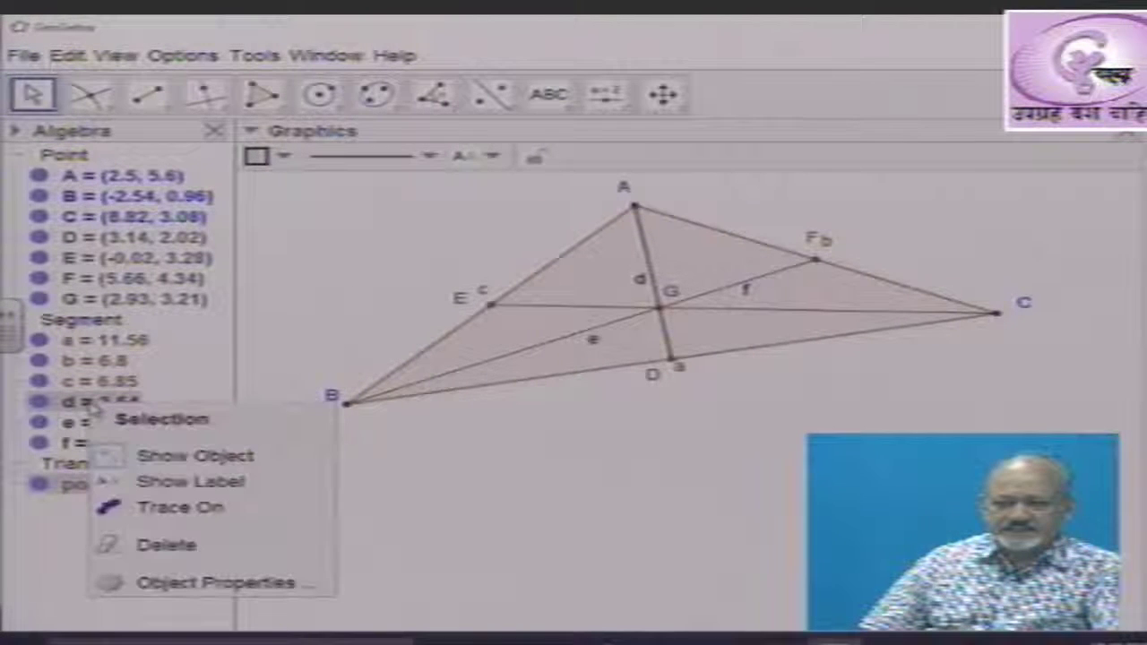
pyautogui.click(121, 457)
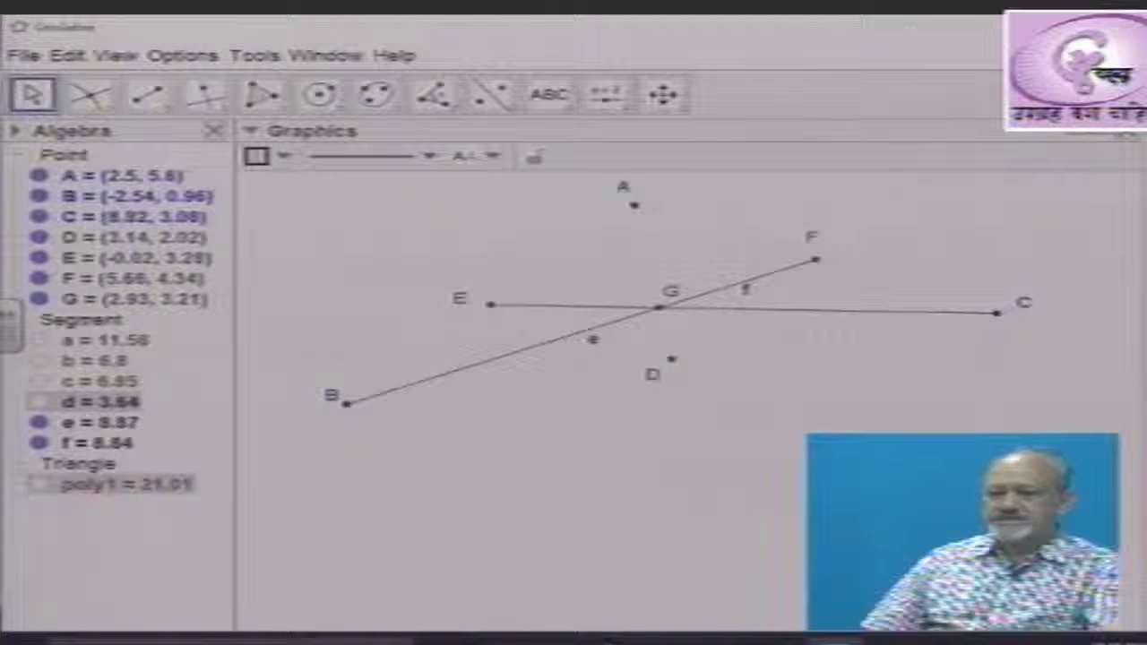
pyautogui.hotkey('ctrl', 'z')
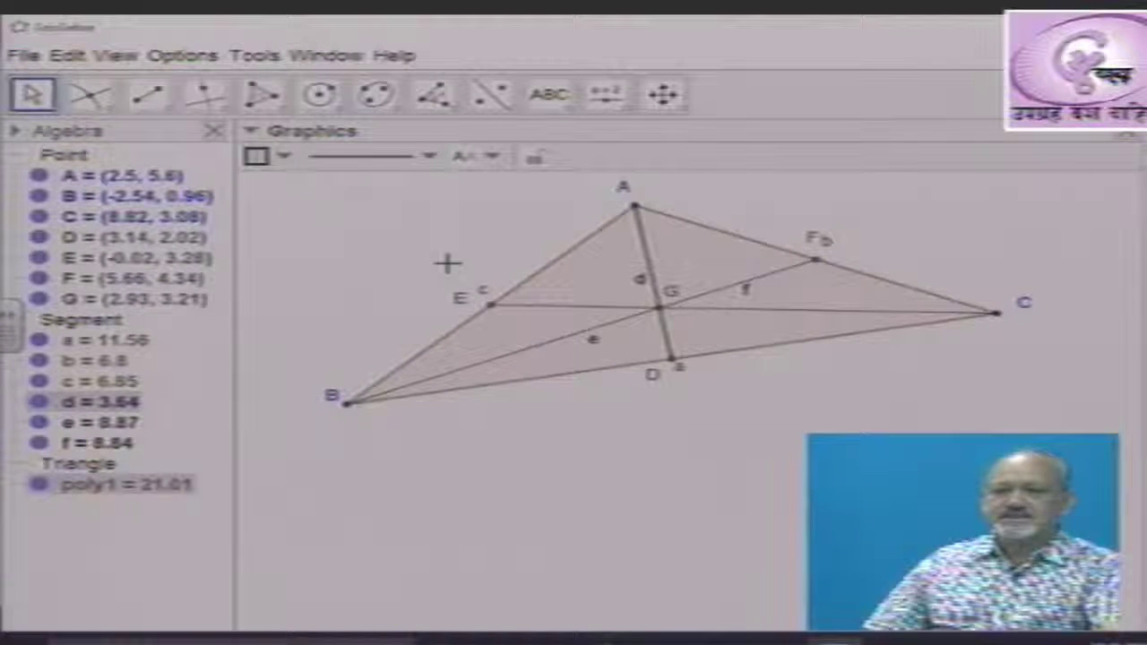
# - Start a new construction without saving the current one, and hide the coordinate axes in the graphics view
pyautogui.click(25, 56)
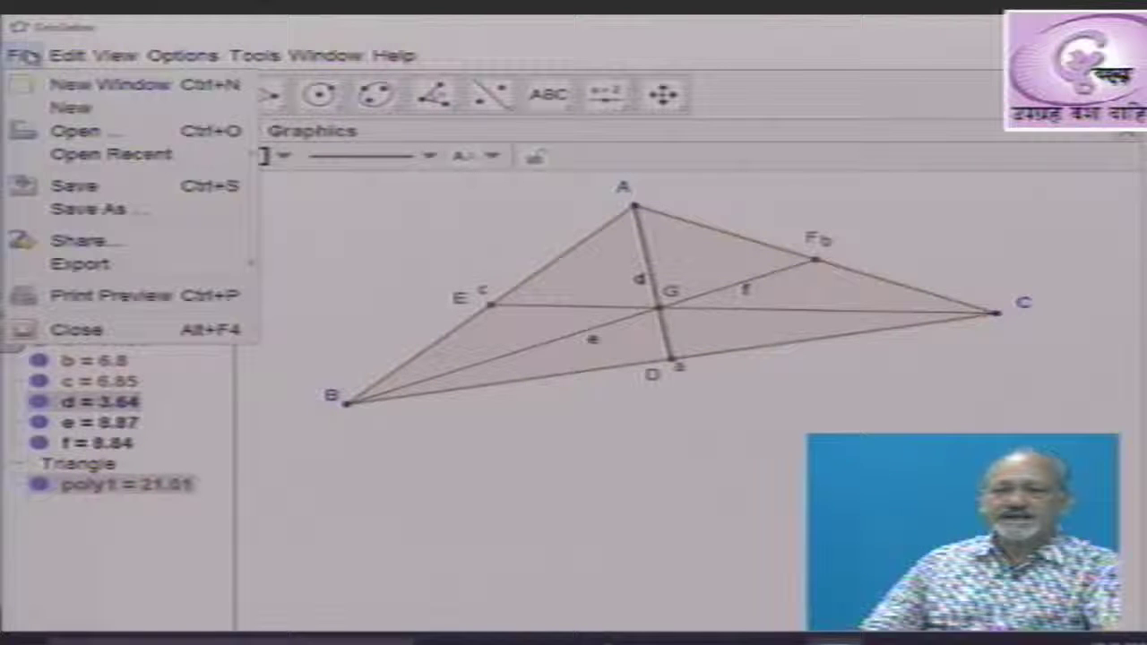
pyautogui.click(77, 115)
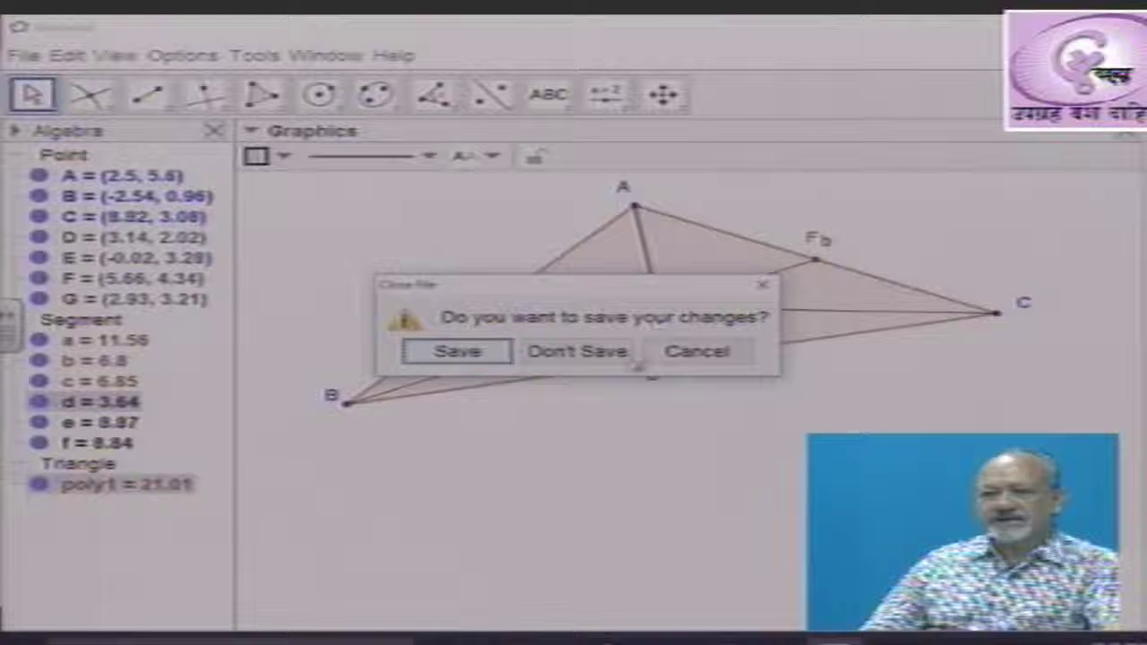
pyautogui.click(578, 352)
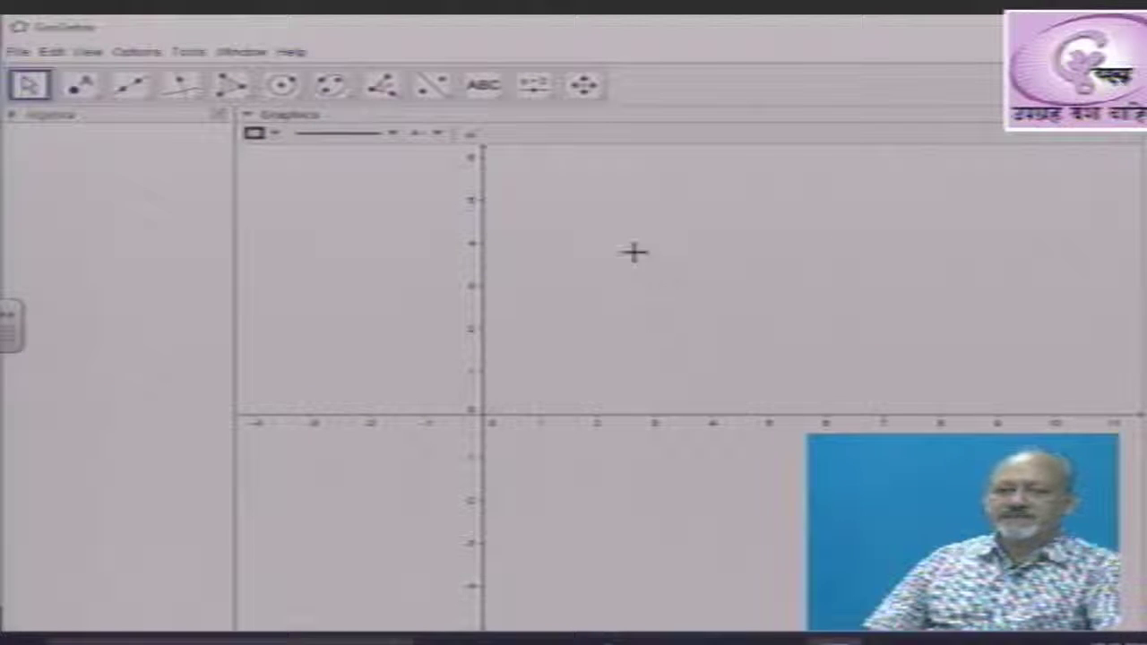
pyautogui.rightClick(633, 252)
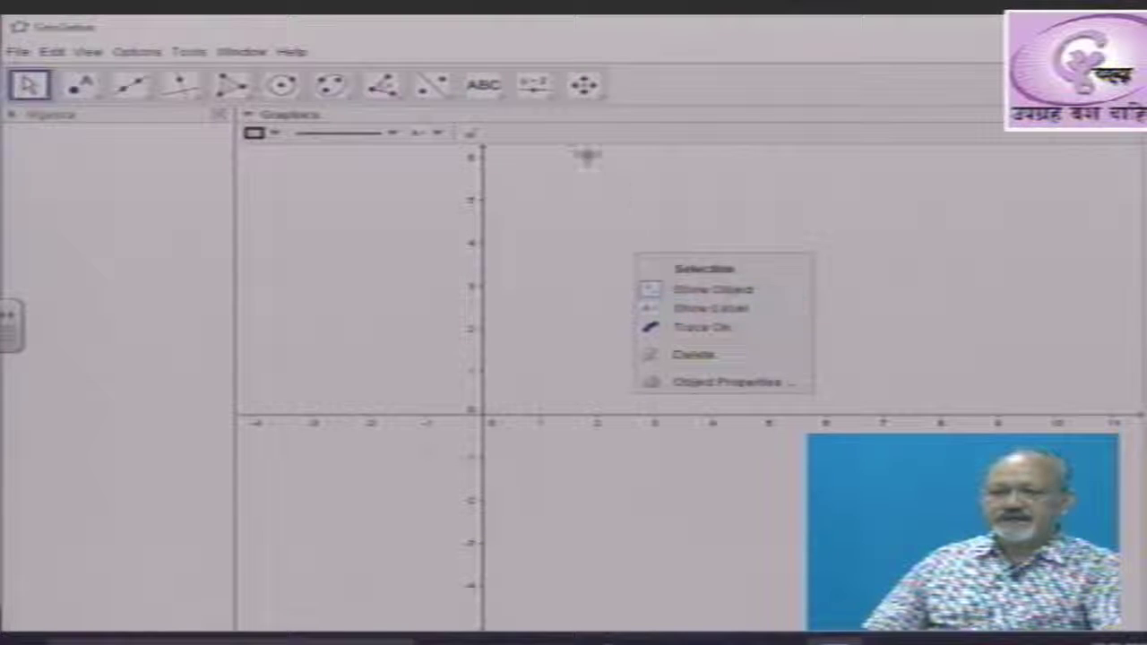
pyautogui.click(583, 85)
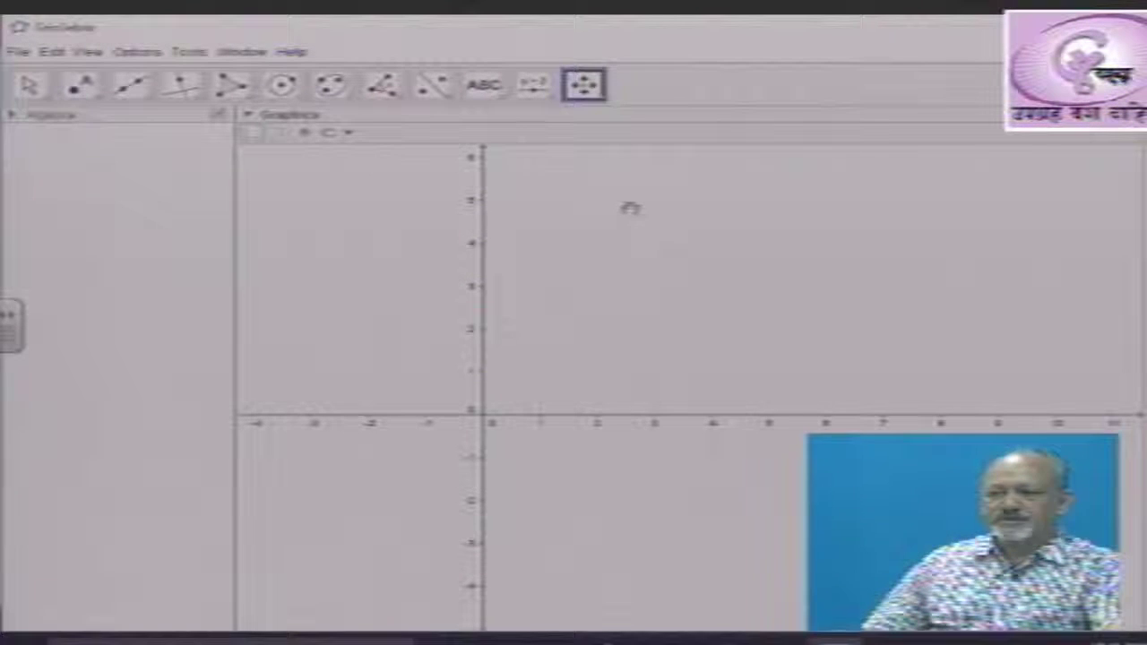
pyautogui.rightClick(631, 211)
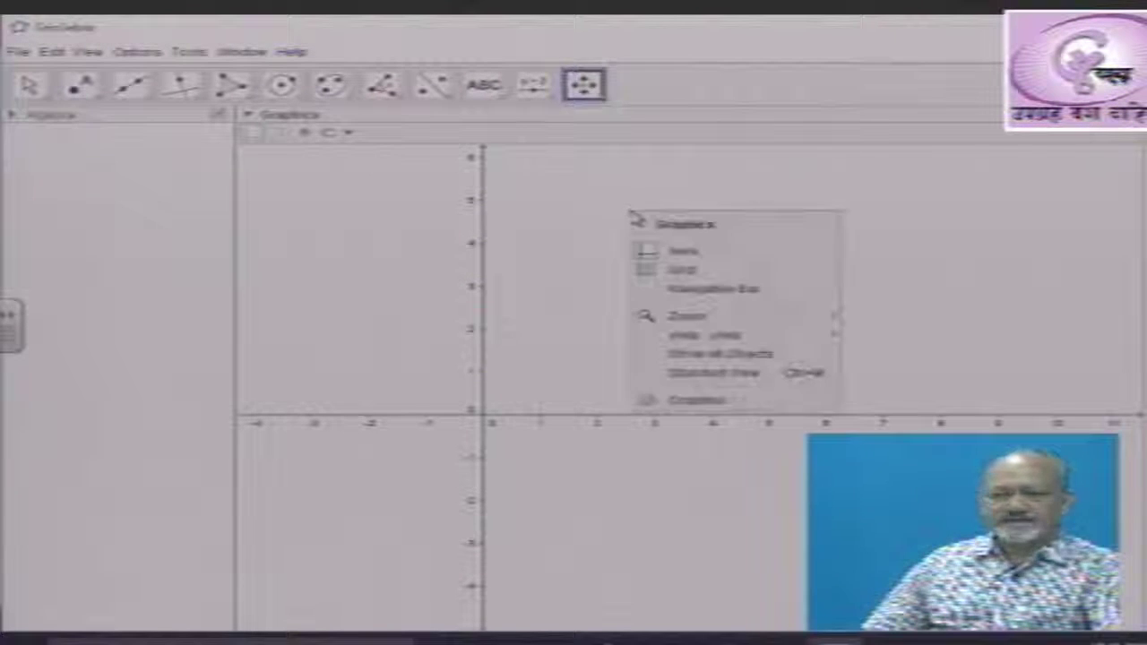
pyautogui.click(683, 251)
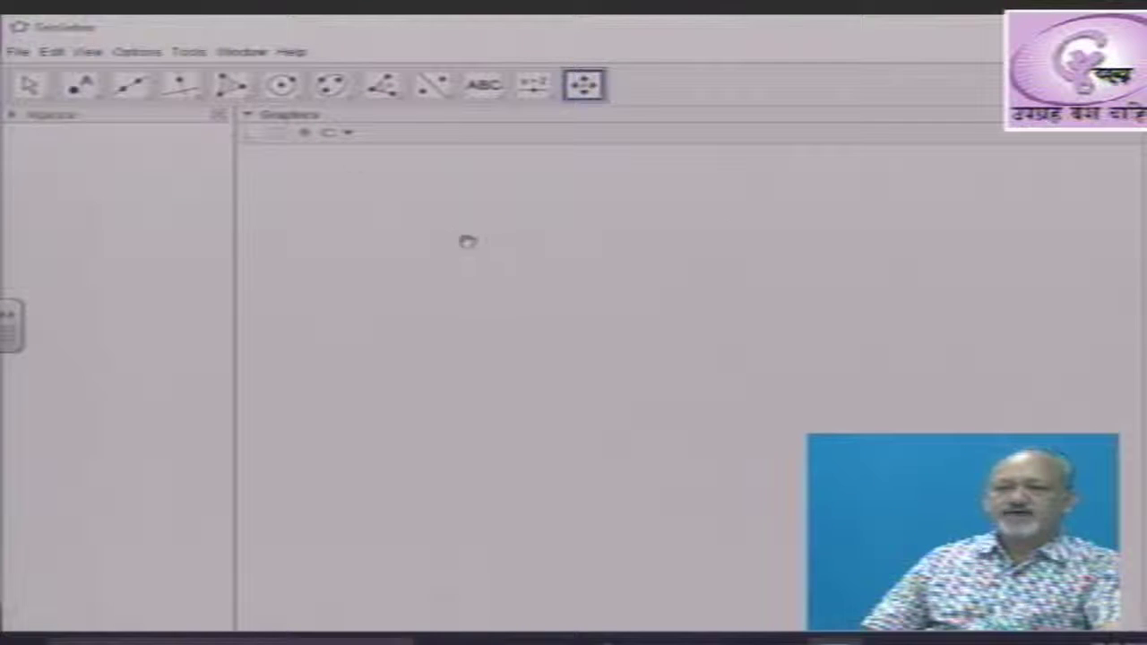
# - Draw triangle ABC as a polygon with vertices at about A (2, 4.68), B (-1.86, 0.56) and C (6.9, 0.3)
pyautogui.click(249, 99)
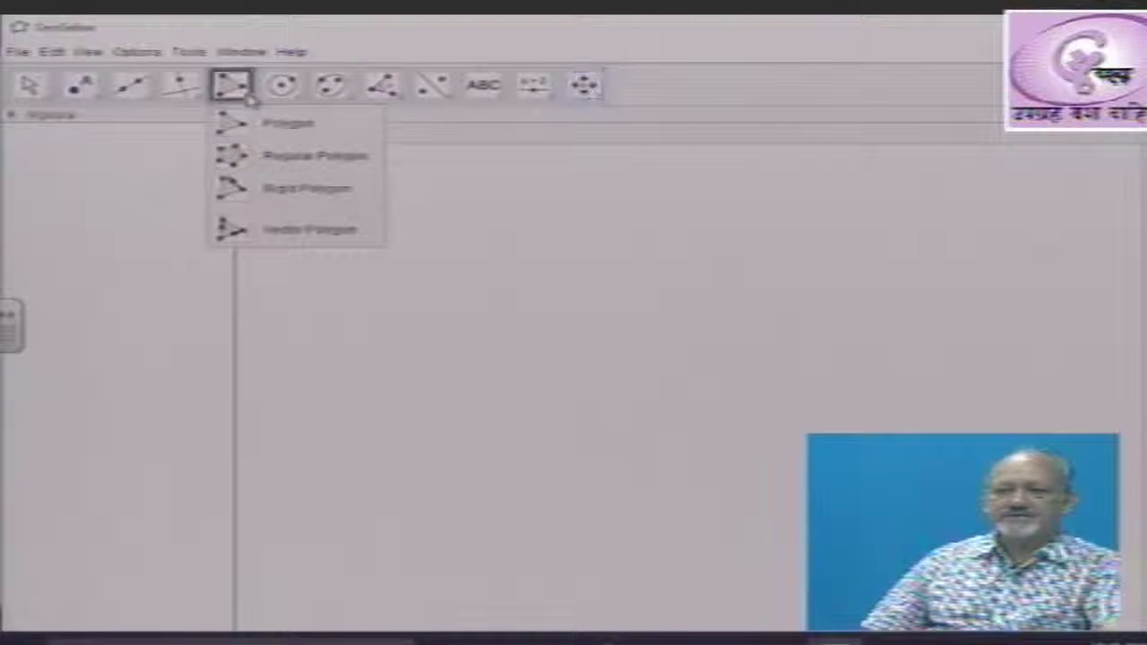
pyautogui.click(301, 134)
pyautogui.click(597, 213)
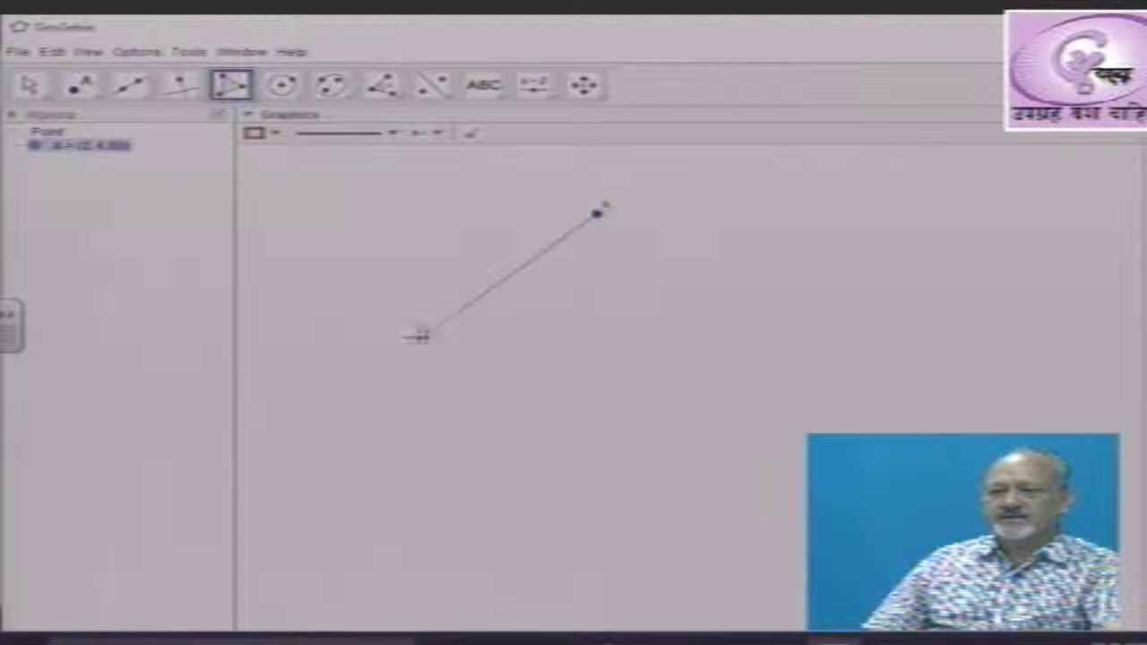
pyautogui.click(375, 390)
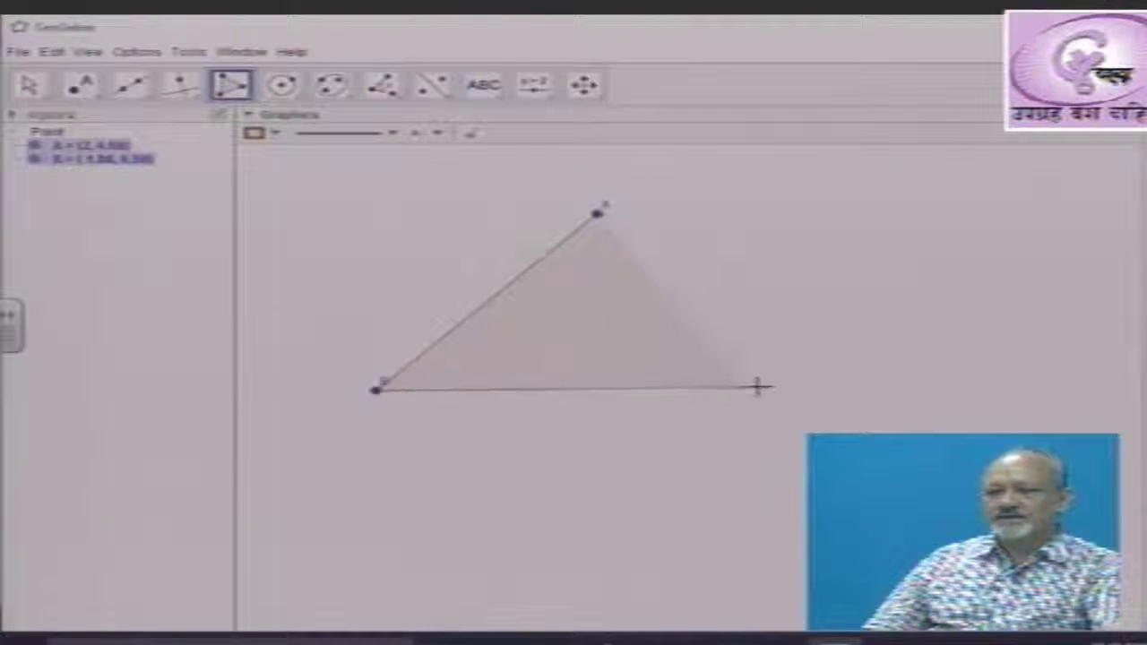
pyautogui.click(877, 403)
pyautogui.click(601, 216)
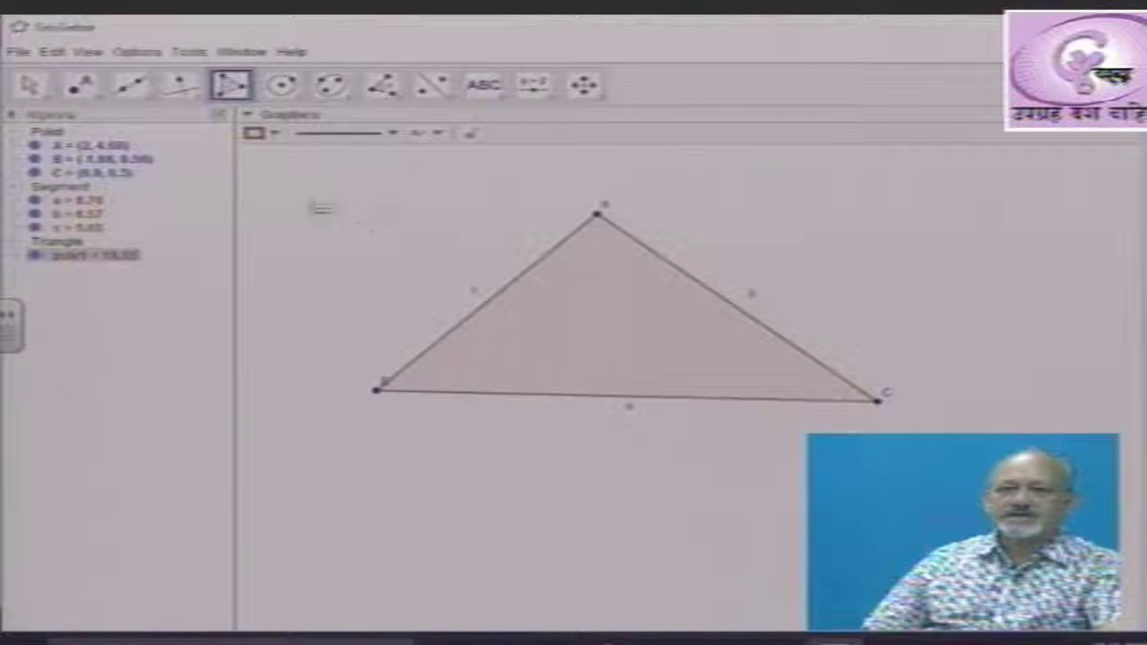
# - Mark the midpoints of sides AB and AC using the Midpoint or Center tool
pyautogui.click(95, 101)
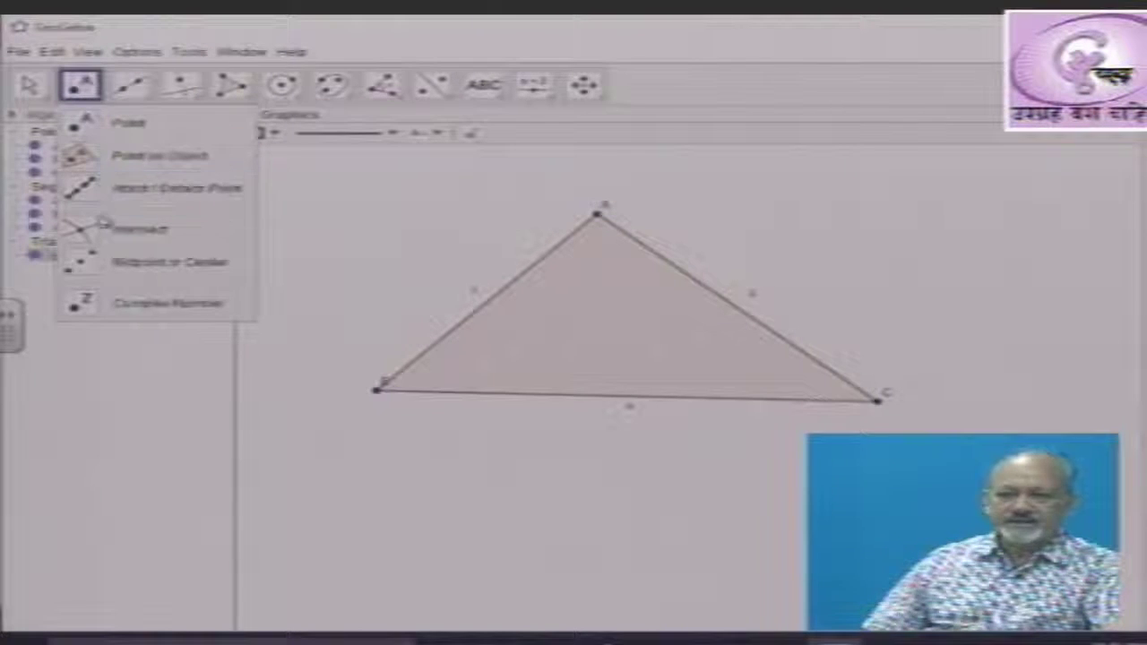
pyautogui.click(88, 265)
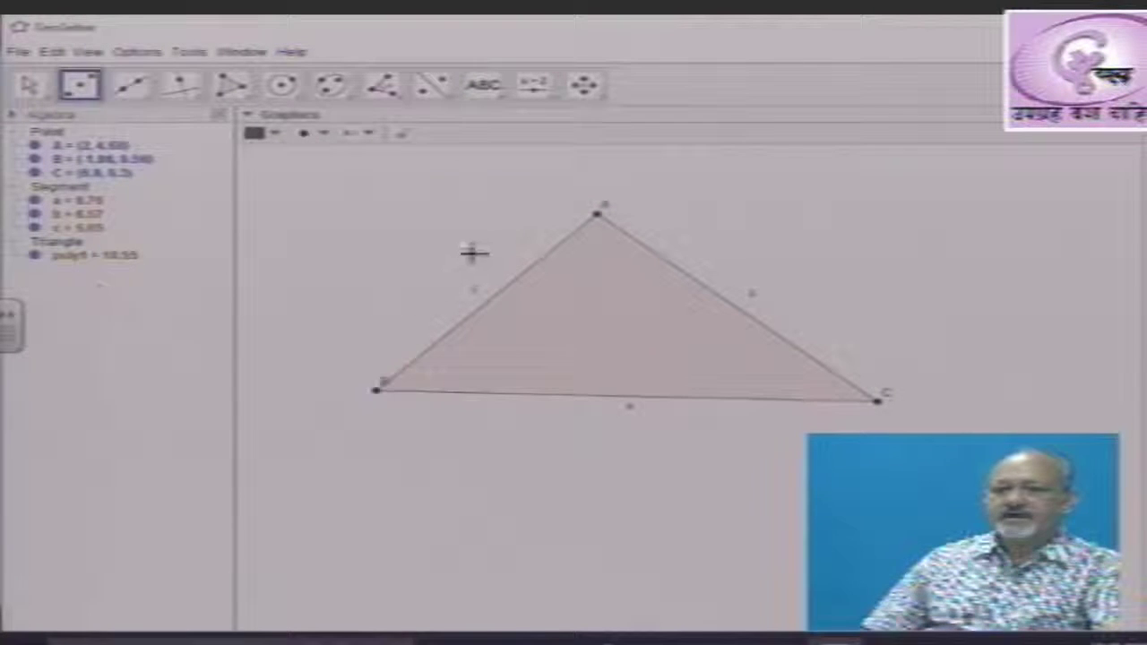
pyautogui.click(599, 215)
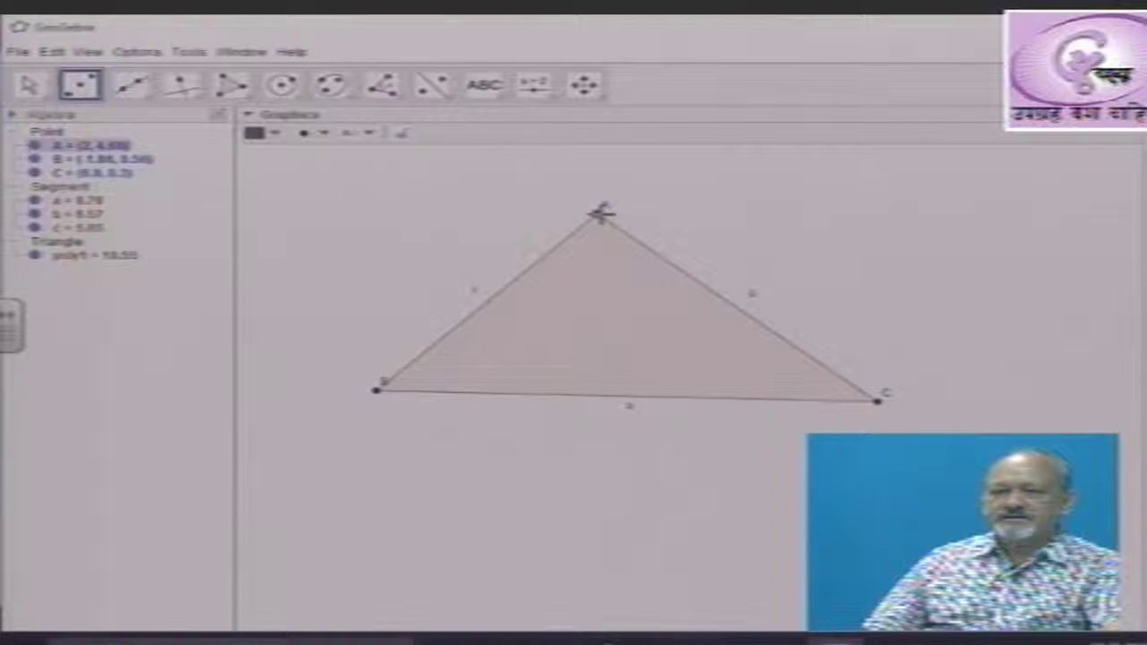
pyautogui.click(377, 392)
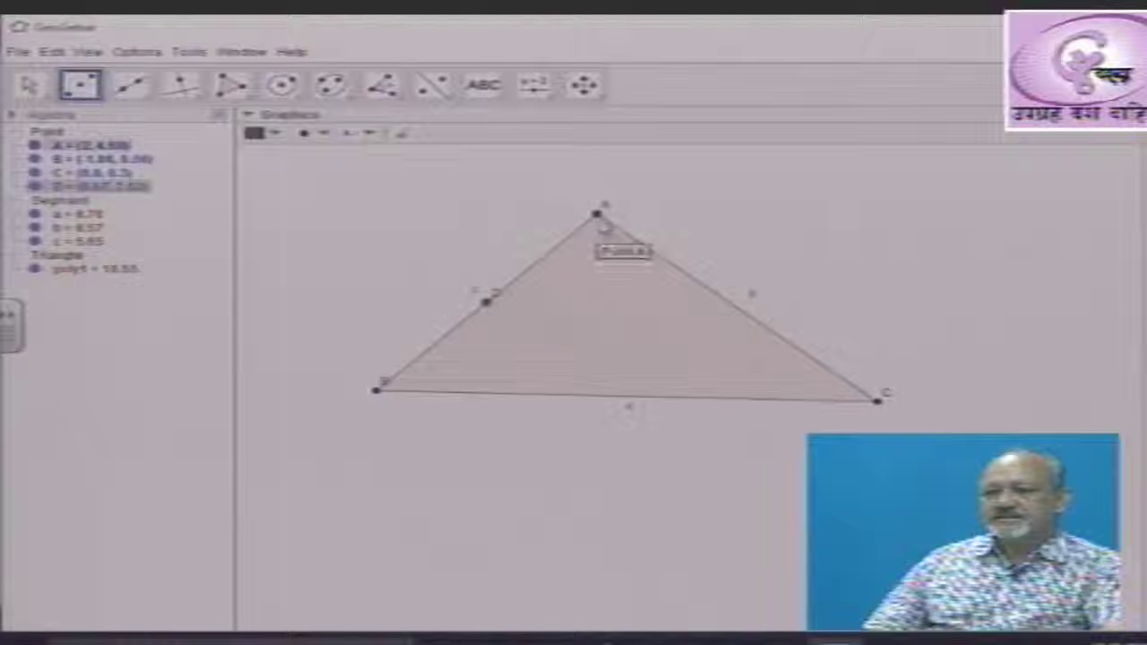
pyautogui.click(600, 217)
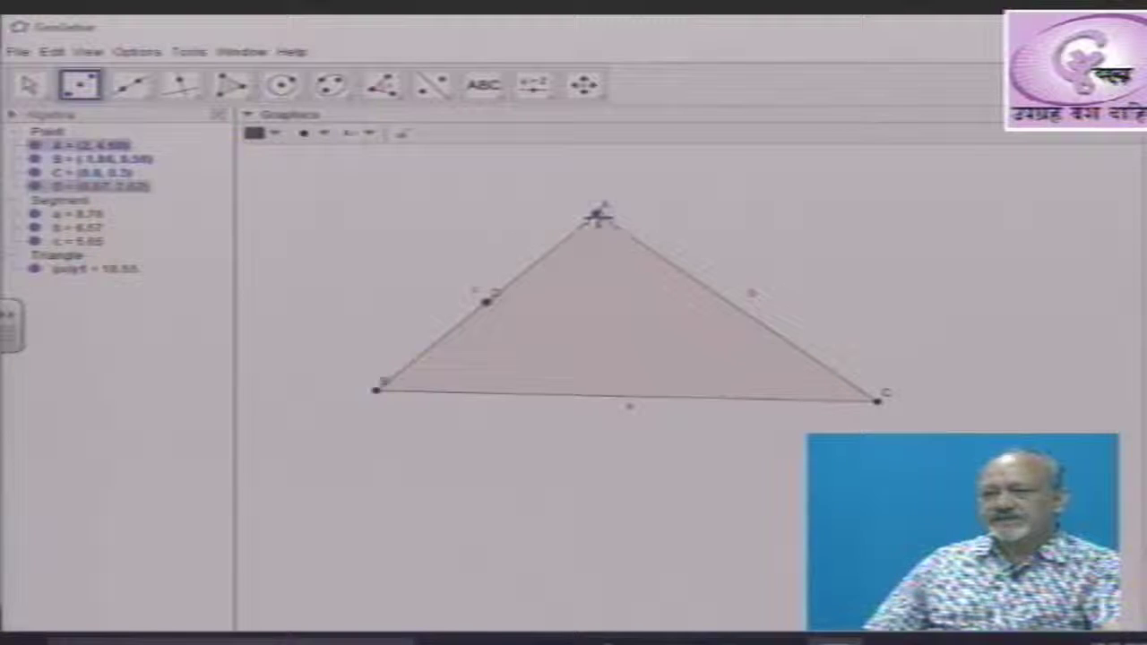
pyautogui.click(882, 399)
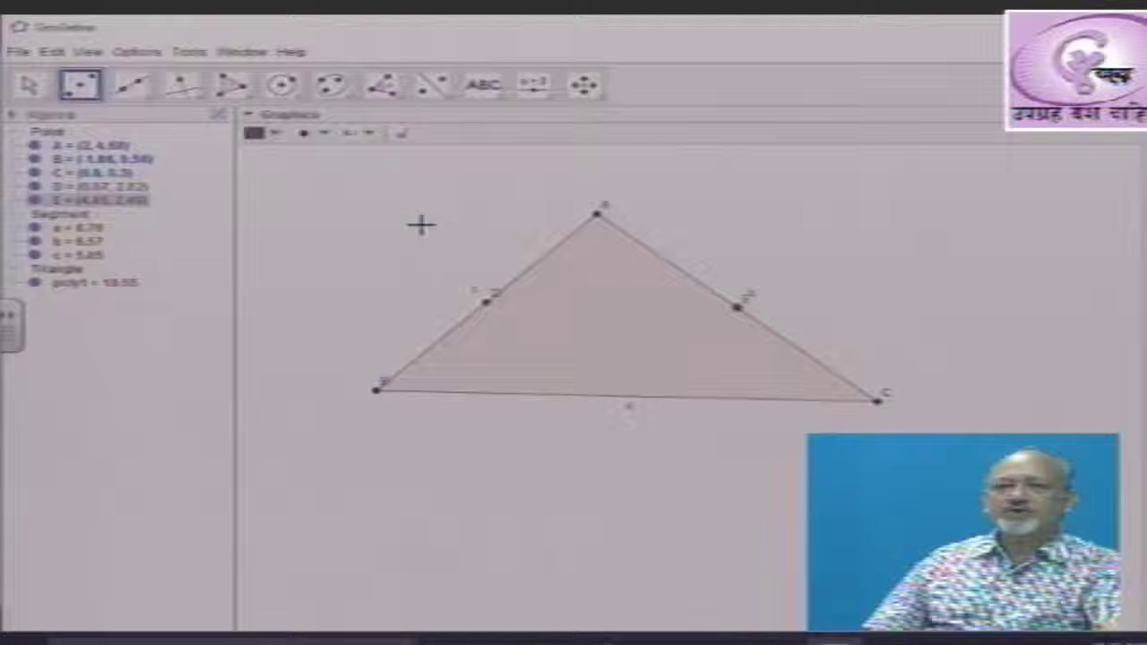
# - Draw two medians as segments, from vertex B to midpoint E and from vertex C to midpoint D
pyautogui.click(149, 97)
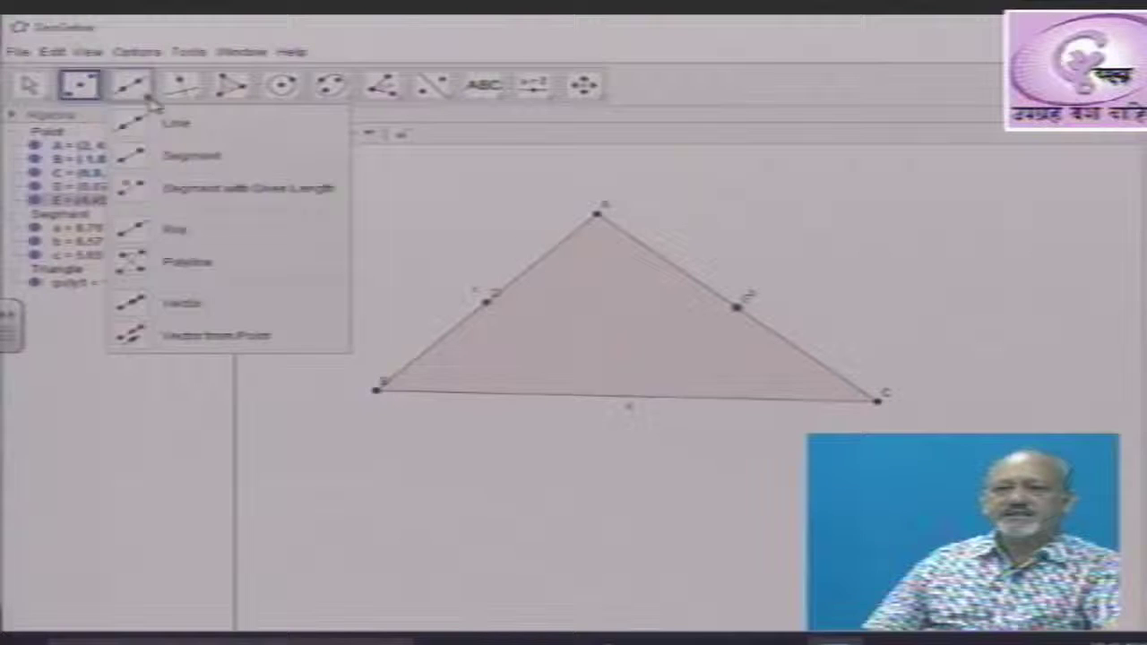
pyautogui.click(206, 170)
pyautogui.click(377, 390)
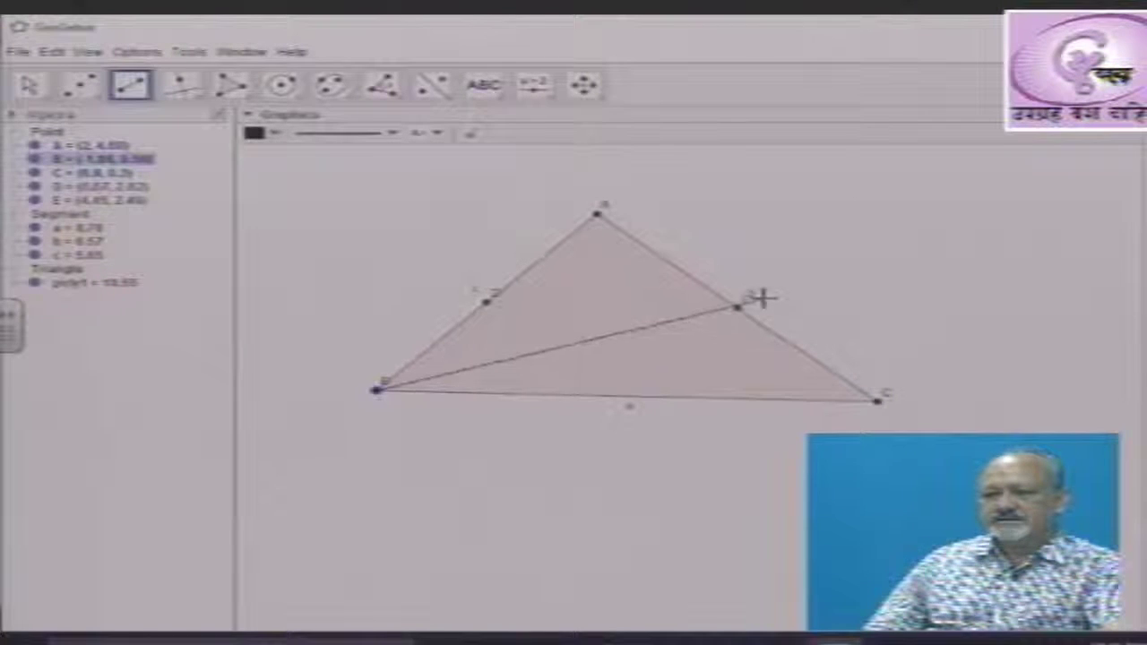
pyautogui.click(740, 312)
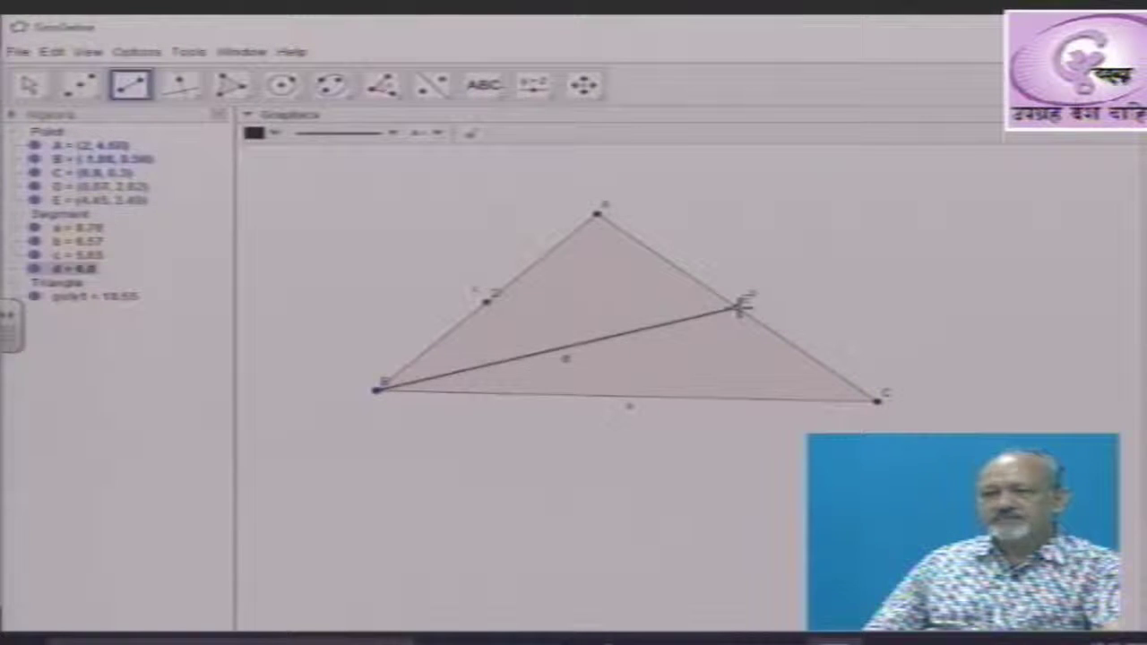
pyautogui.click(876, 402)
pyautogui.click(483, 305)
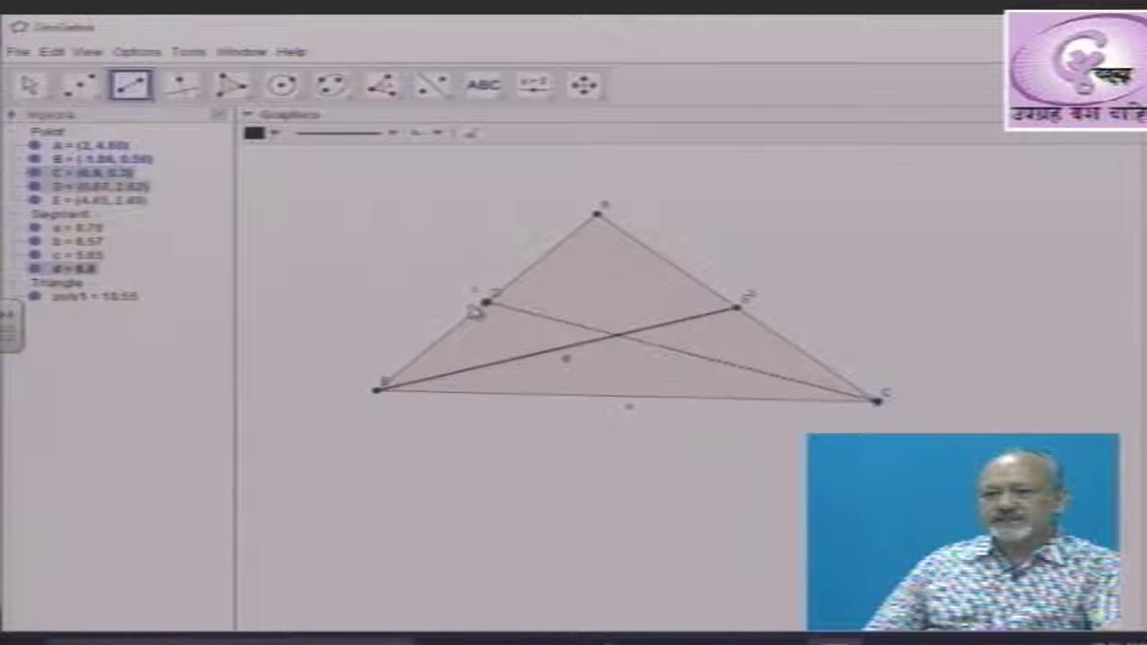
pyautogui.click(477, 305)
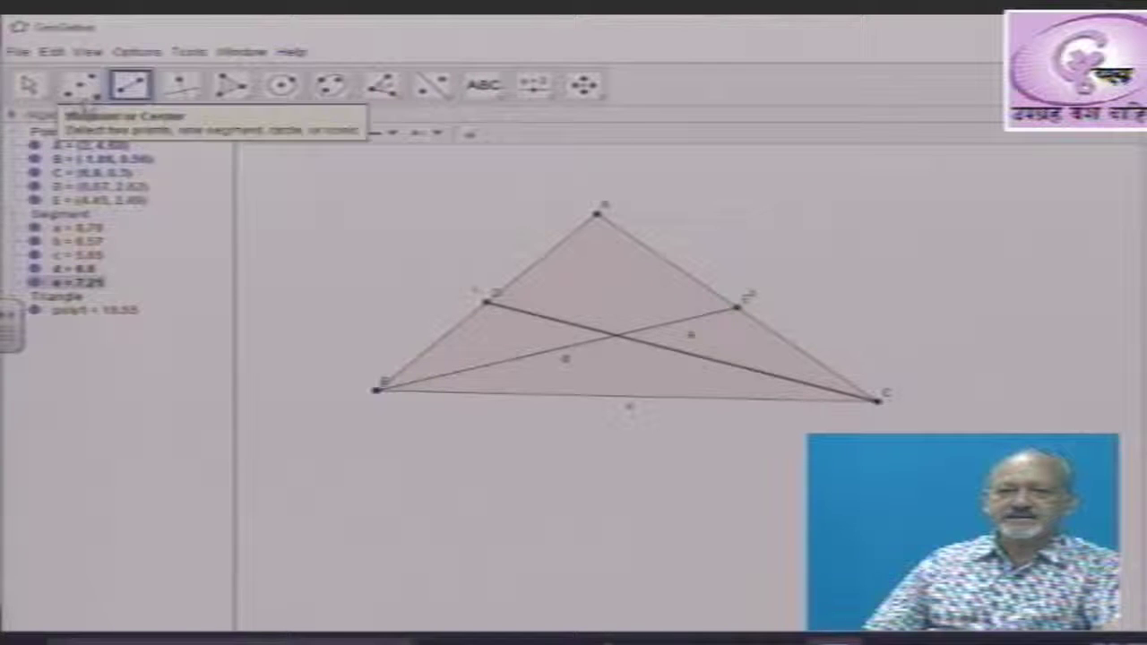
# - Mark the intersection point of medians BE and CD with the Intersect tool
pyautogui.click(98, 101)
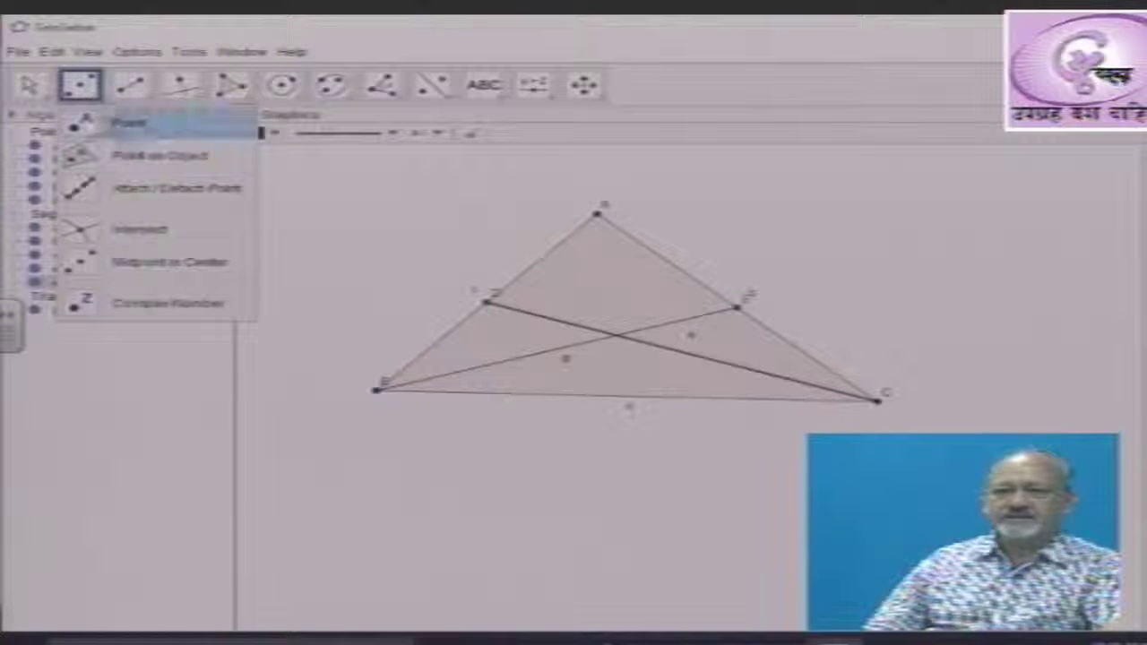
pyautogui.click(144, 230)
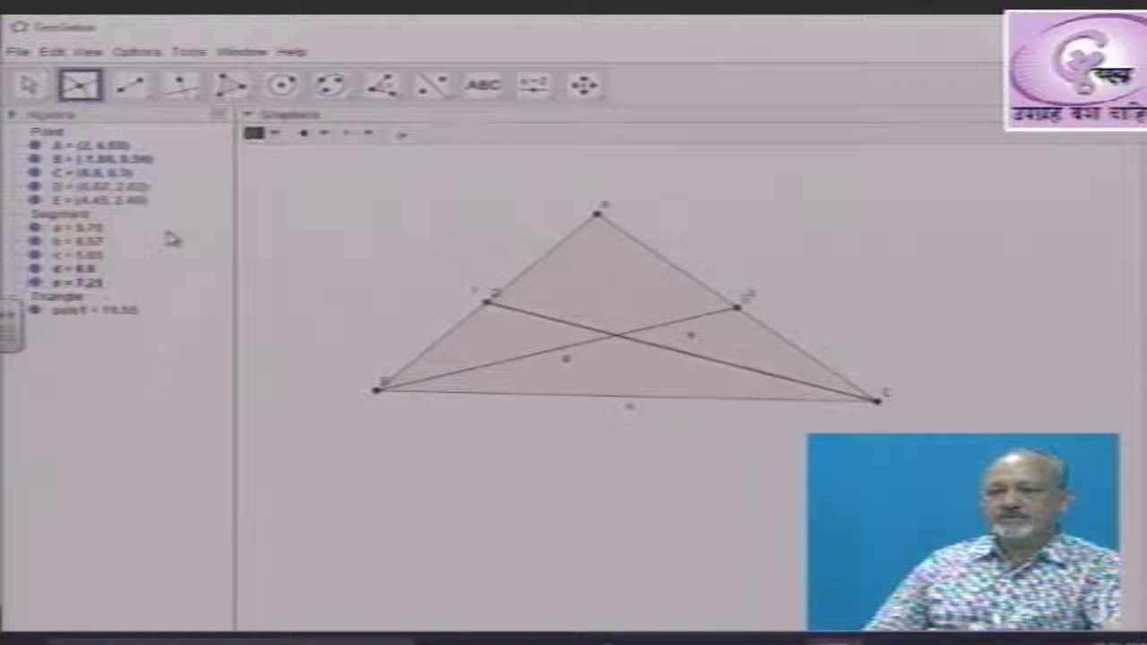
pyautogui.click(496, 363)
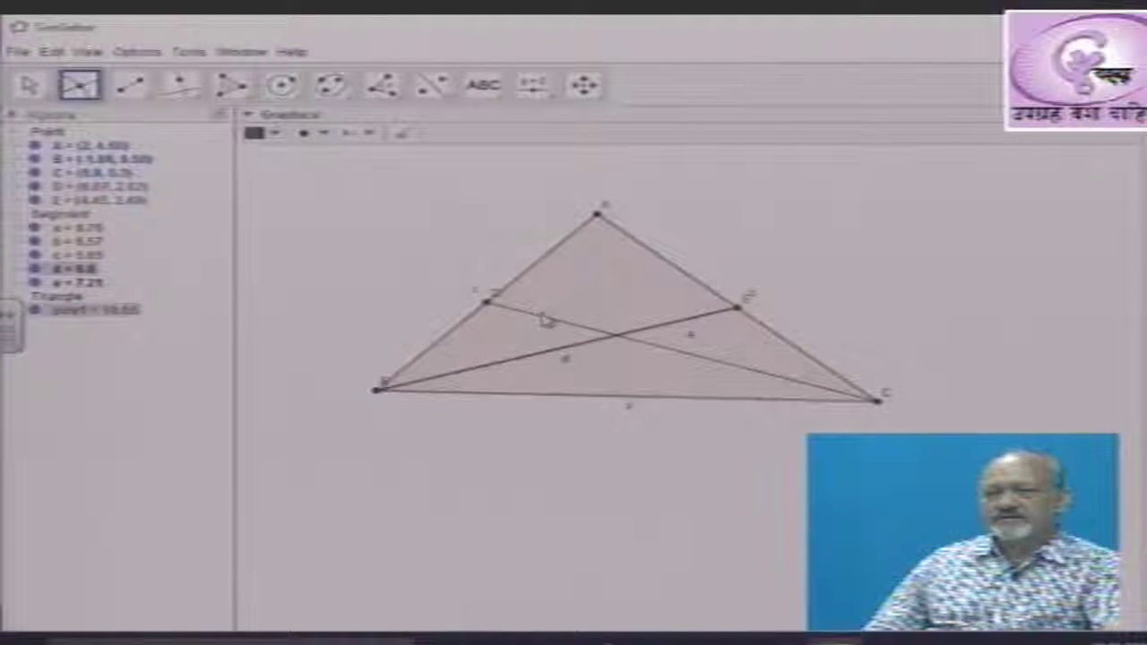
pyautogui.click(543, 319)
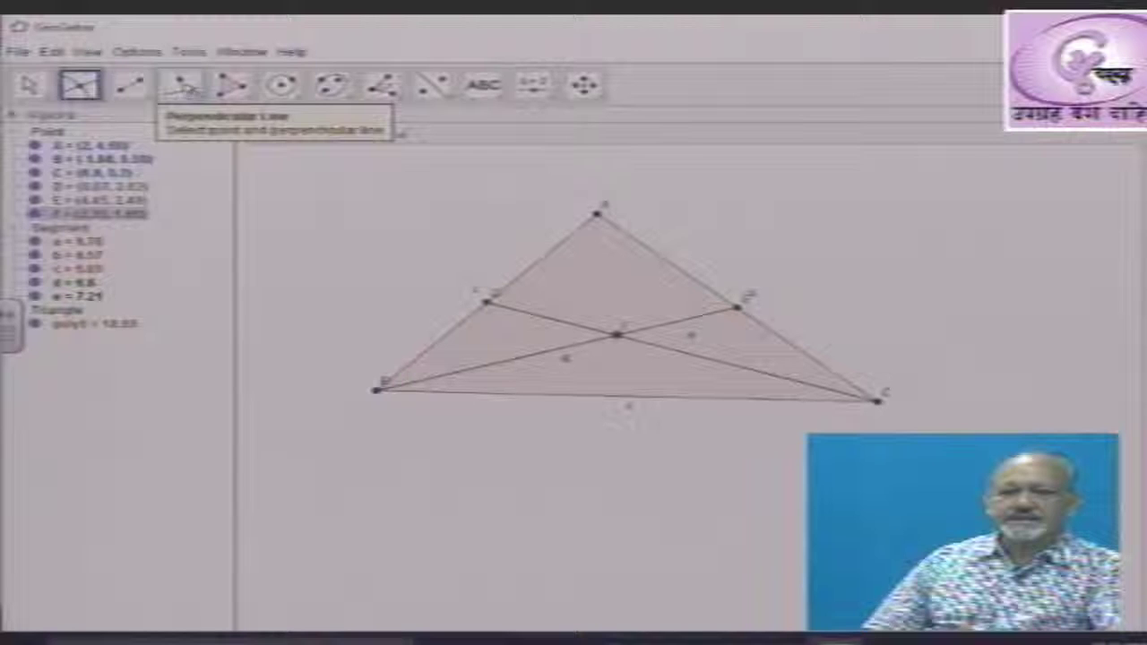
# - Set the font size for the labels and interface to 18 pt
pyautogui.click(148, 54)
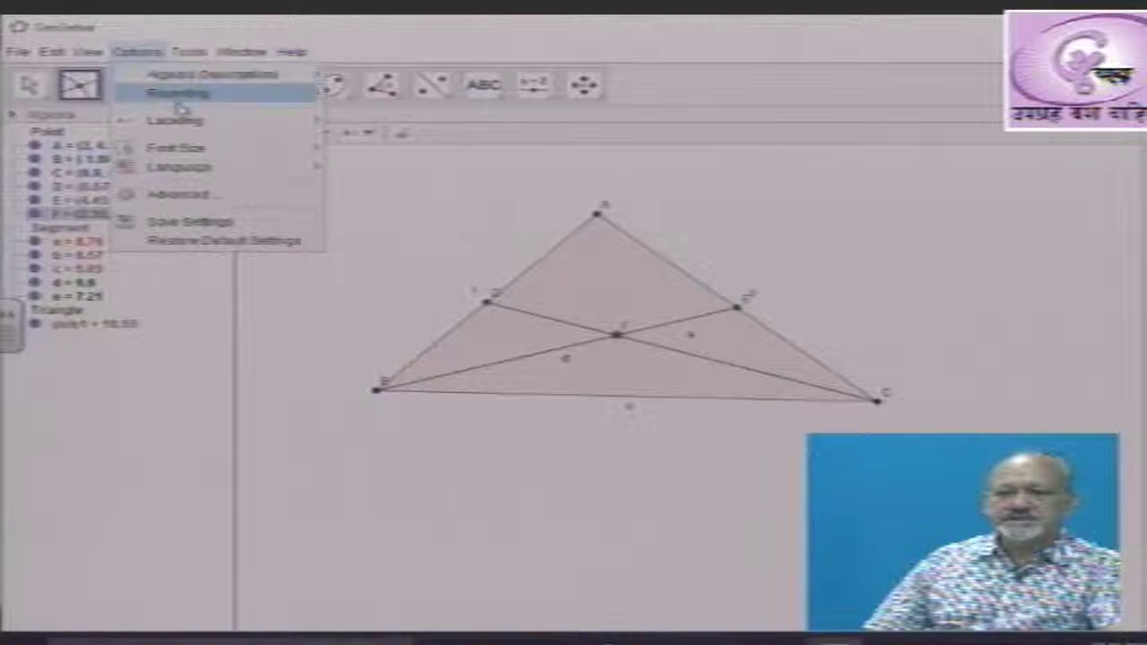
pyautogui.moveTo(206, 155)
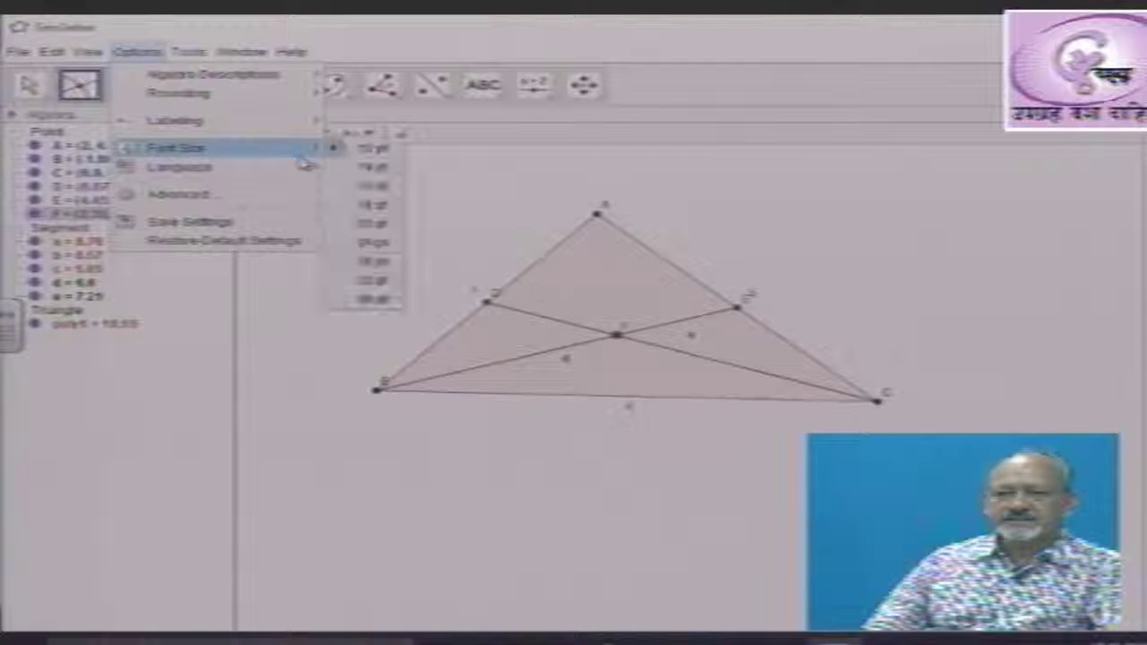
pyautogui.click(372, 206)
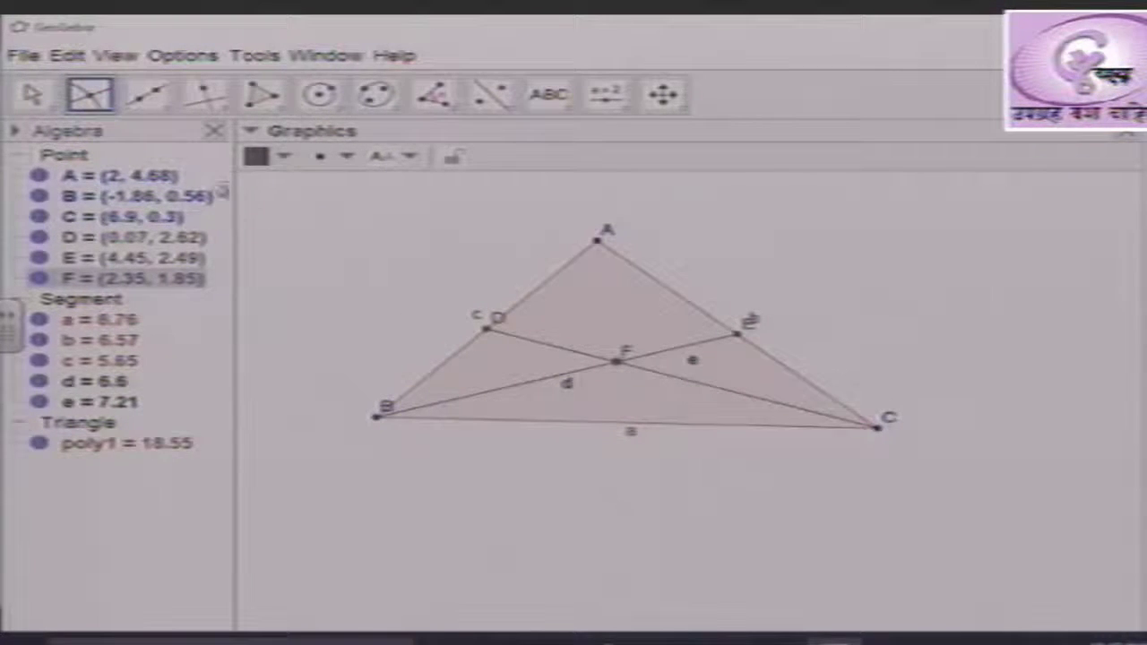
# - Place a free point below side BC, outside the triangle, at about (0.94, -2.04)
pyautogui.click(168, 107)
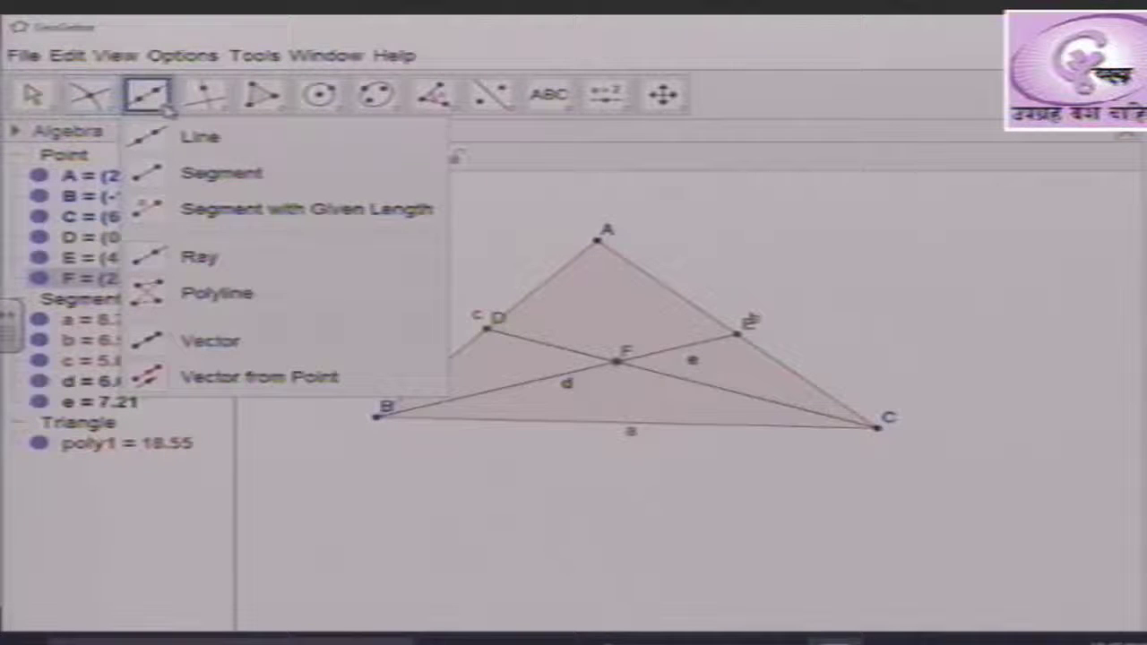
pyautogui.click(192, 147)
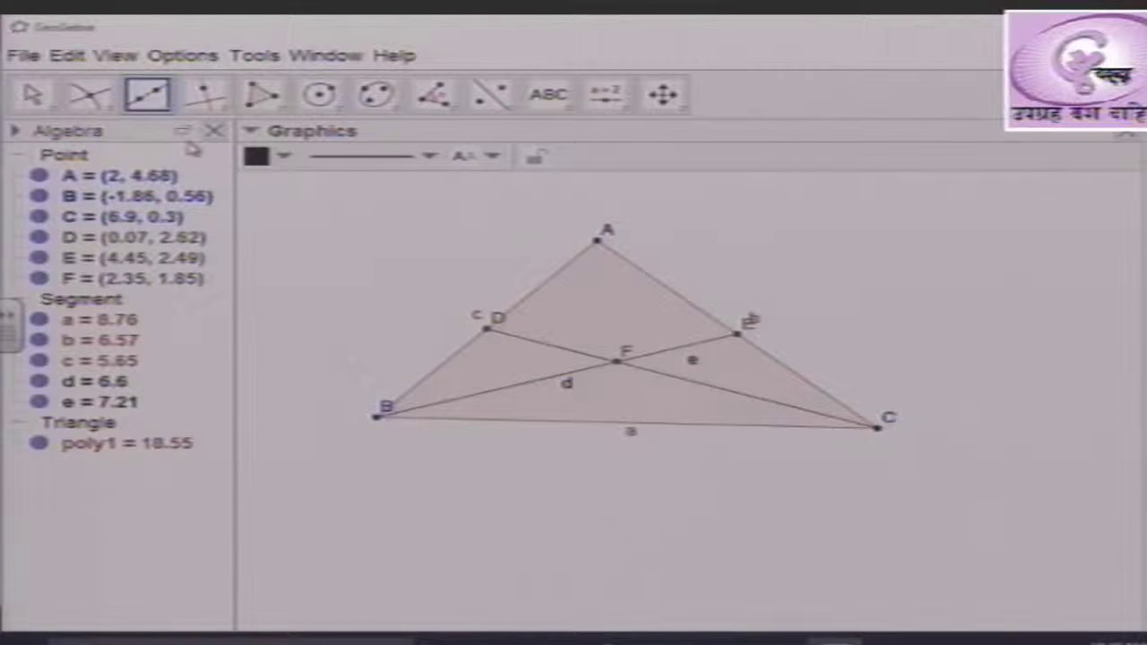
pyautogui.click(105, 118)
pyautogui.click(101, 148)
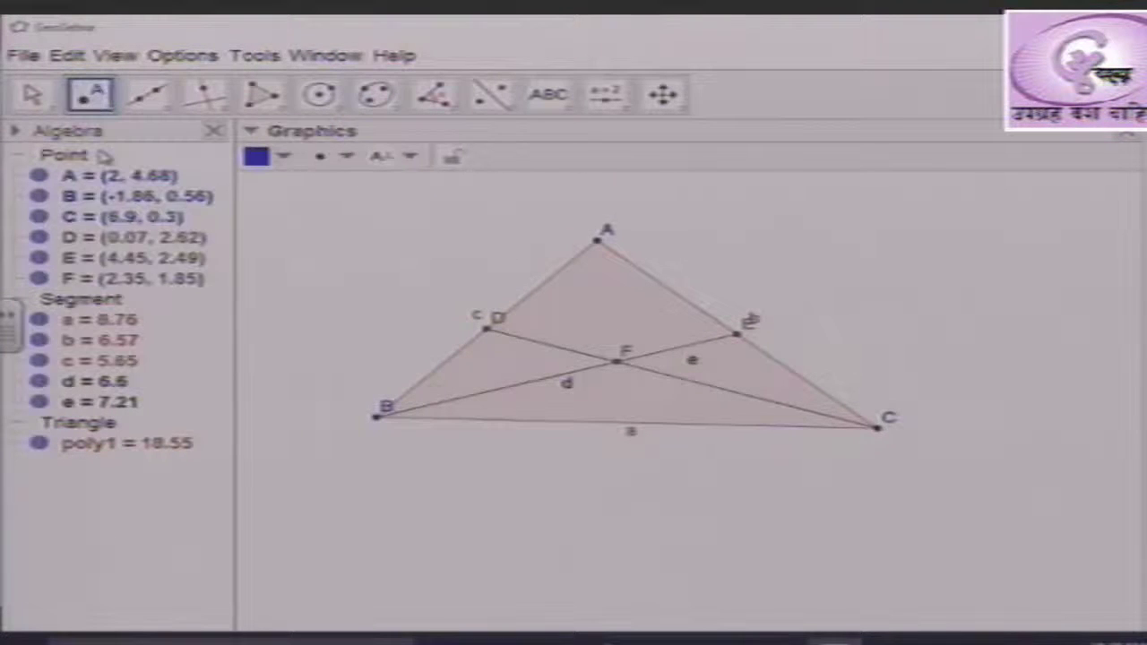
pyautogui.click(536, 528)
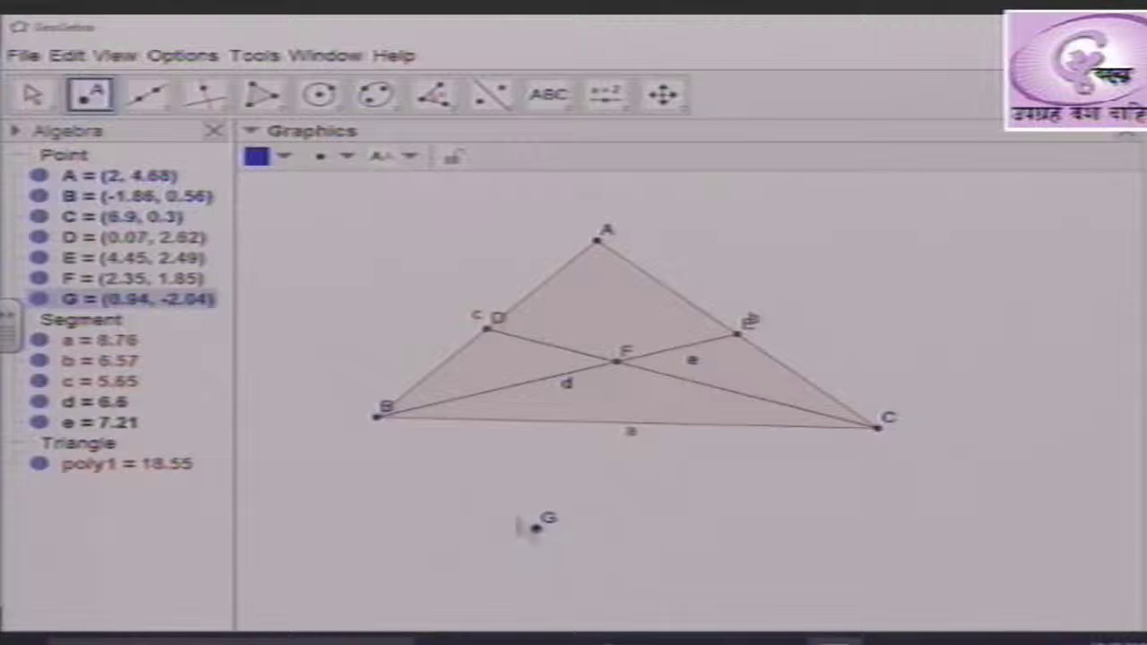
# - Draw a line through vertex A and the free point G below the triangle
pyautogui.click(162, 105)
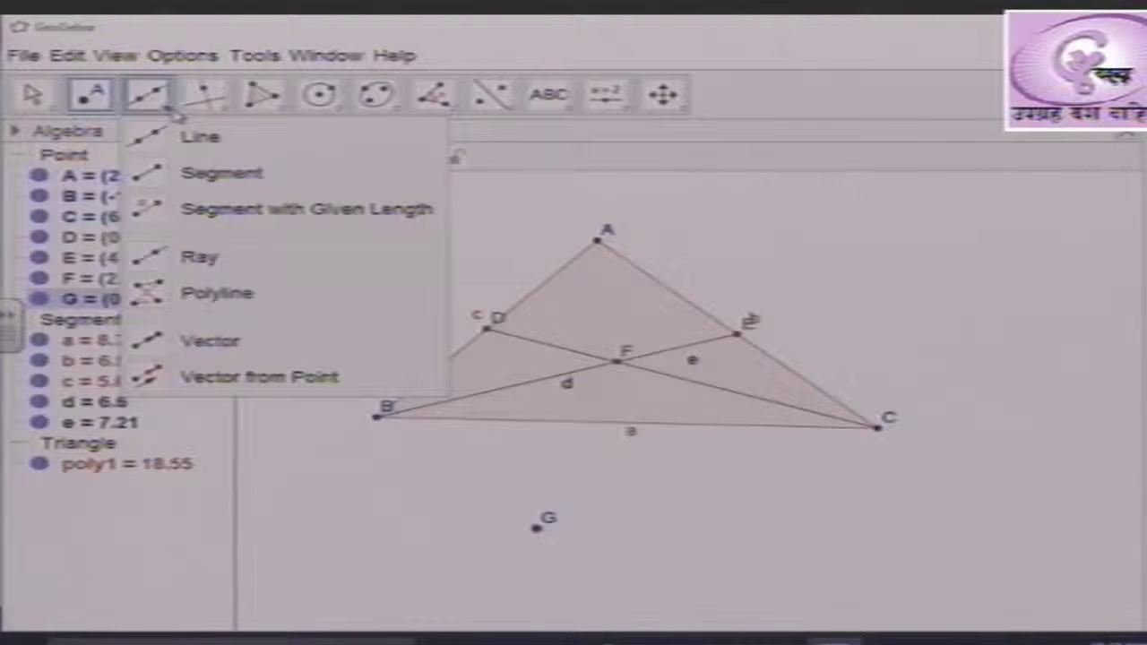
pyautogui.click(207, 144)
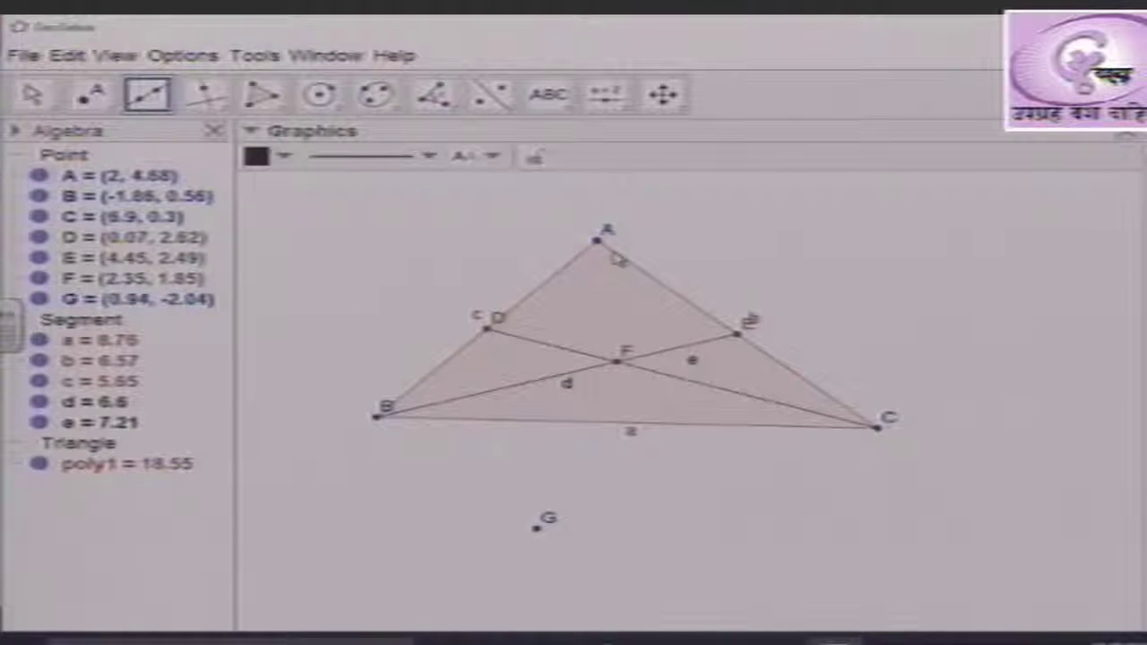
pyautogui.click(609, 256)
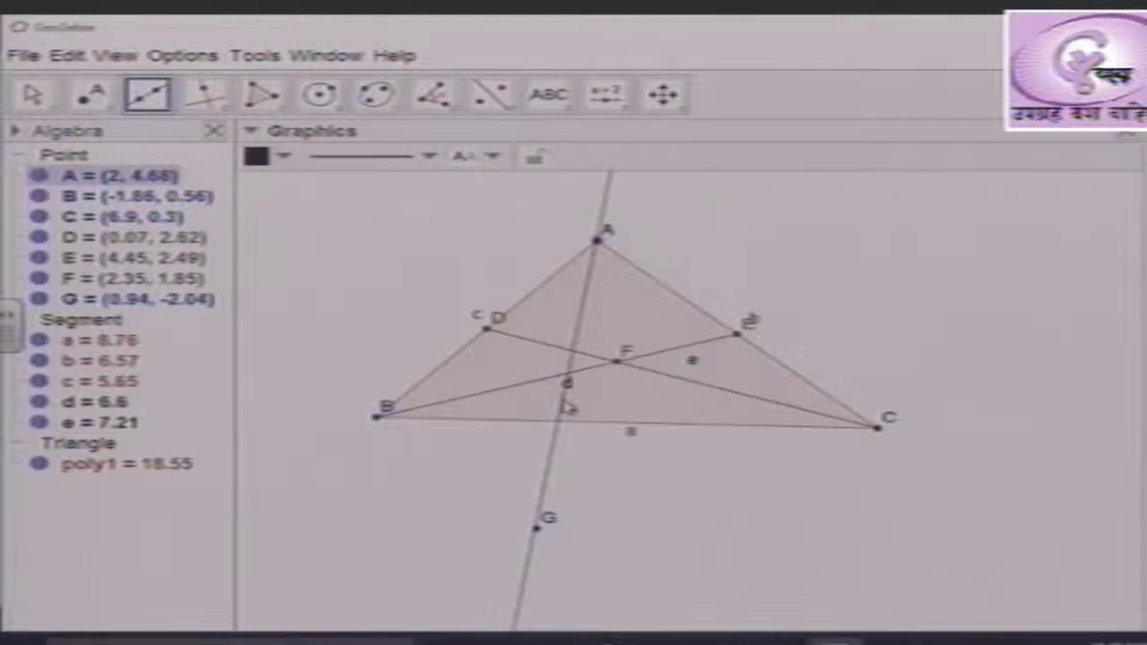
pyautogui.click(535, 529)
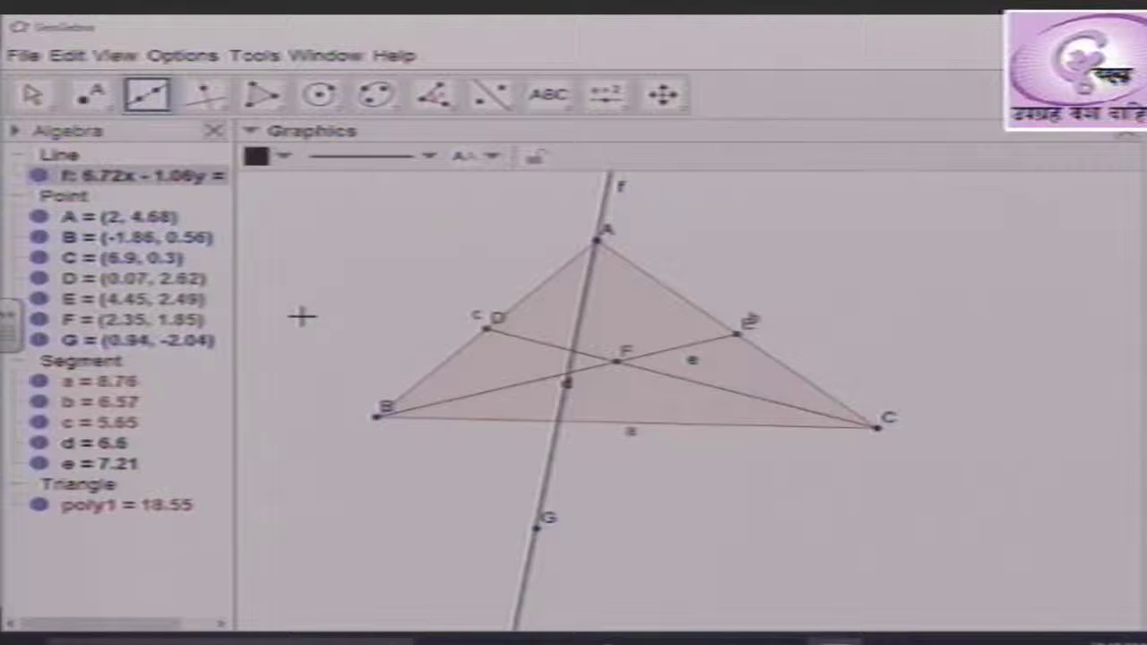
# - Move point G to about (2.78, -1.82) so that line AG passes through the medians' intersection F
pyautogui.click(36, 95)
pyautogui.click(35, 95)
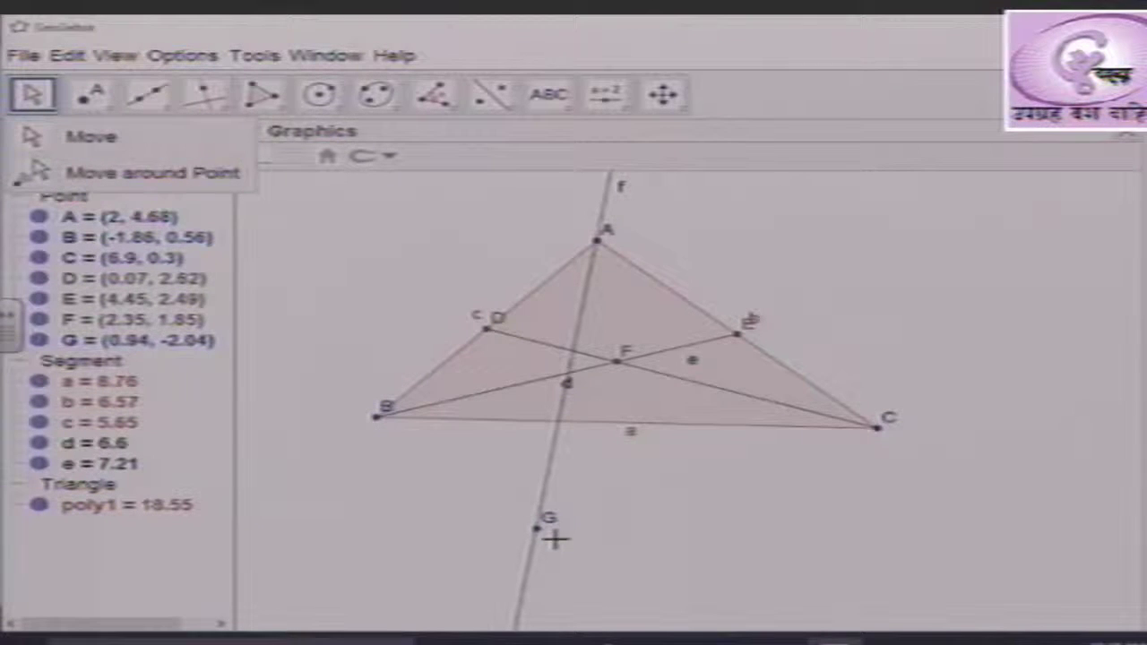
pyautogui.moveTo(538, 530); pyautogui.dragTo(646, 531)
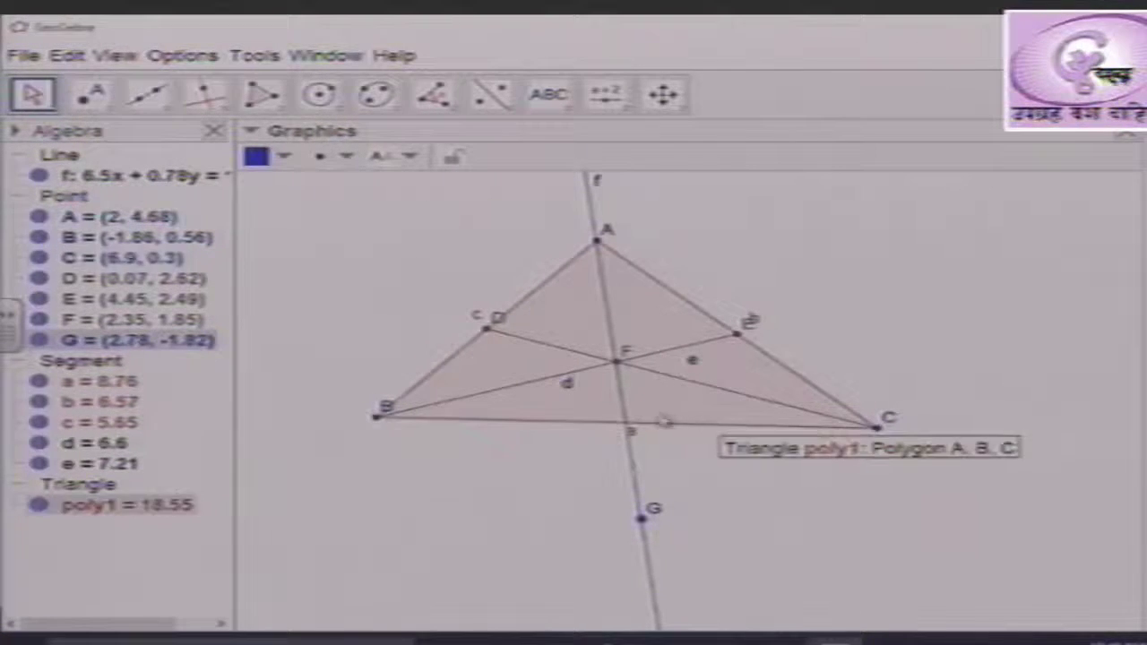
# - Mark the intersection point of line AG and side BC with the Intersect tool
pyautogui.click(107, 114)
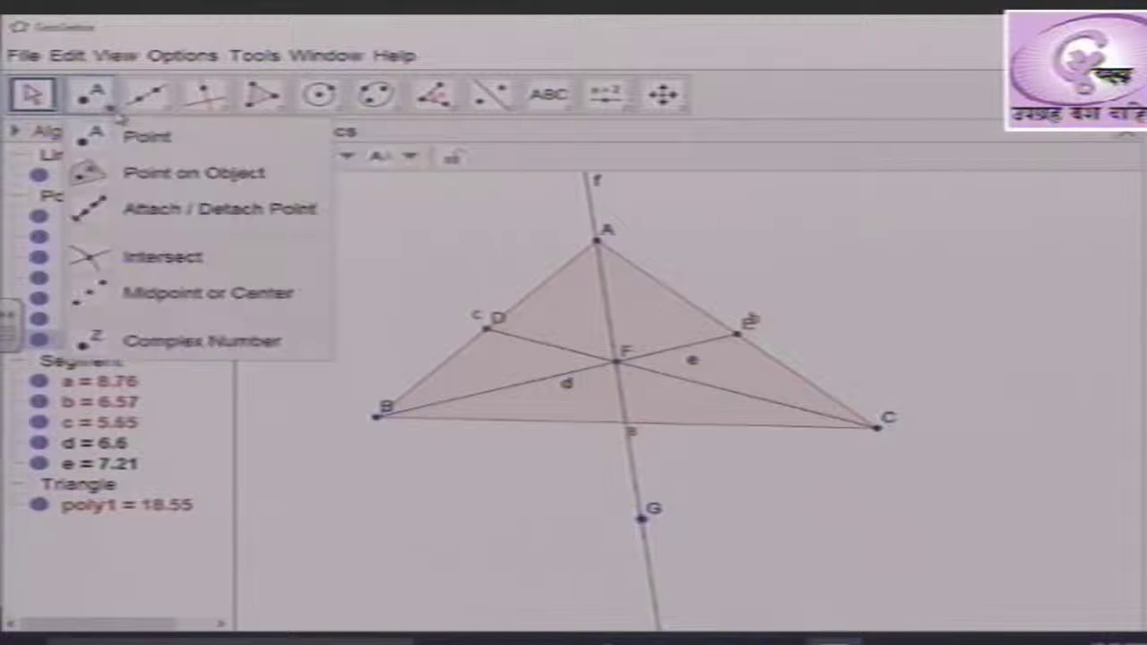
pyautogui.click(173, 269)
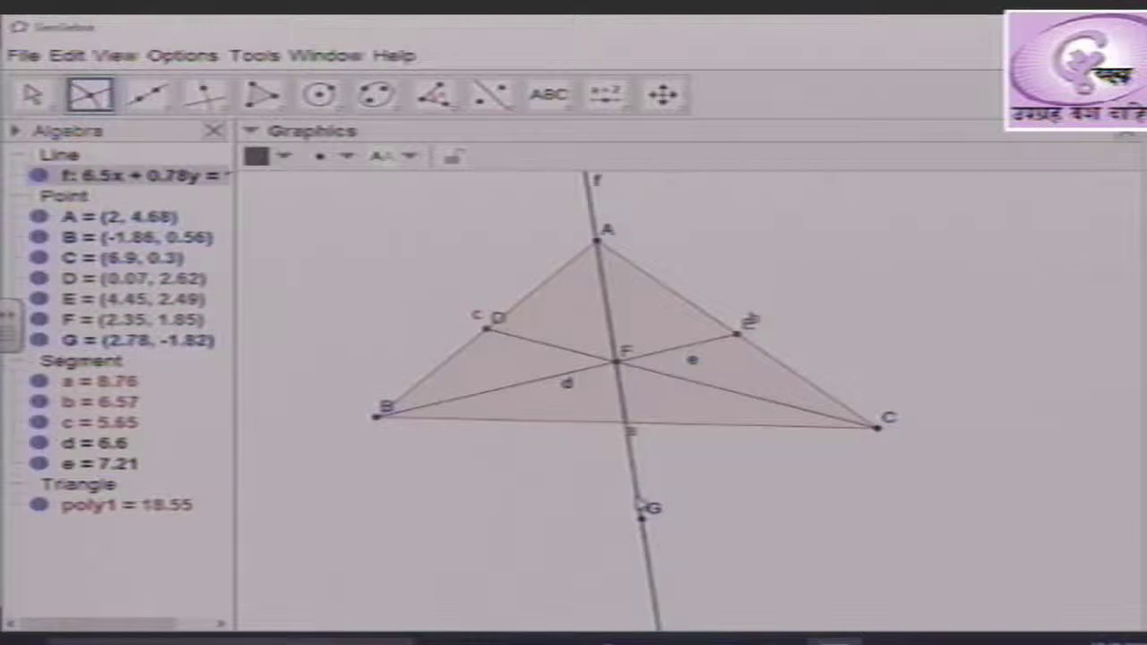
pyautogui.click(696, 426)
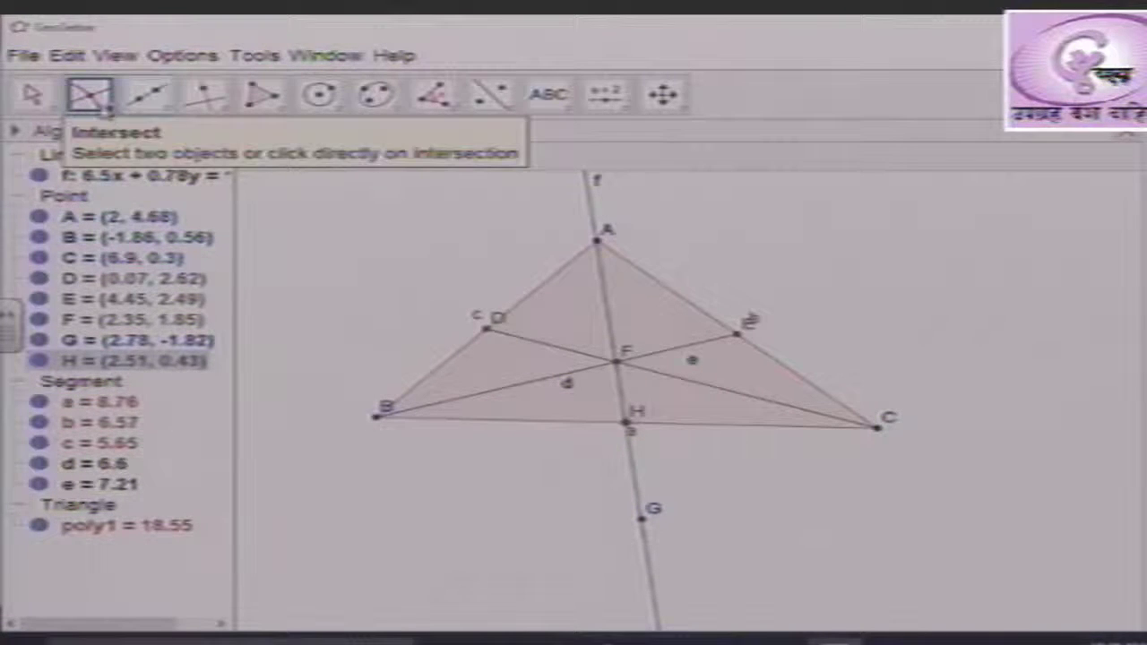
# - Mark the midpoint of side BC from vertices B and C using the Midpoint or Center tool
pyautogui.click(108, 107)
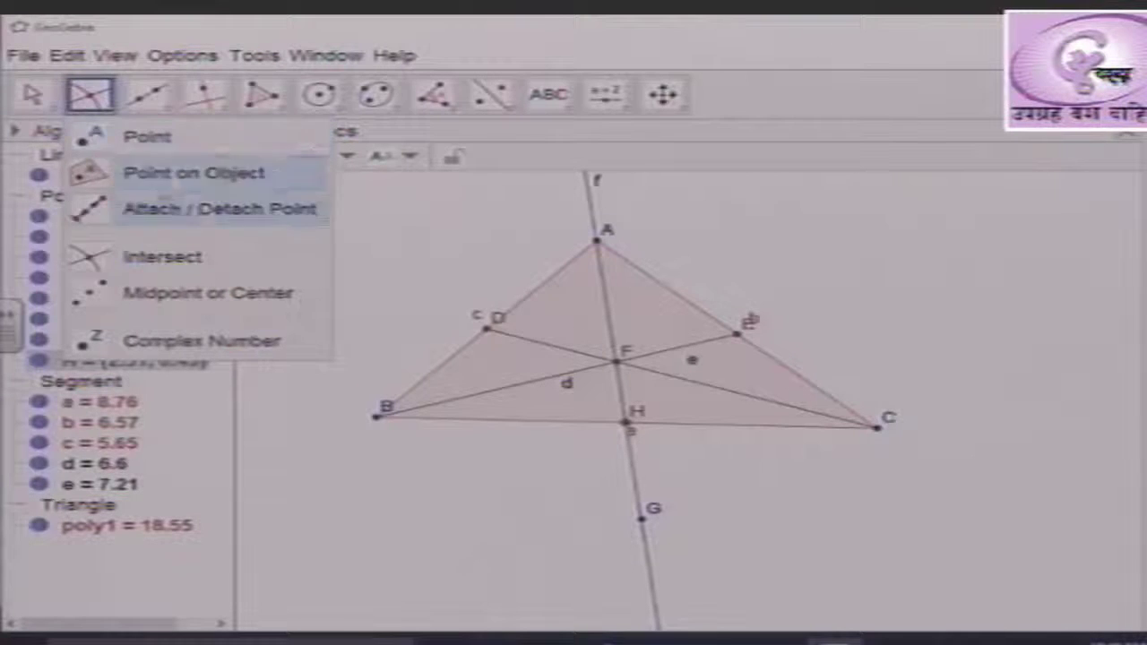
pyautogui.click(211, 297)
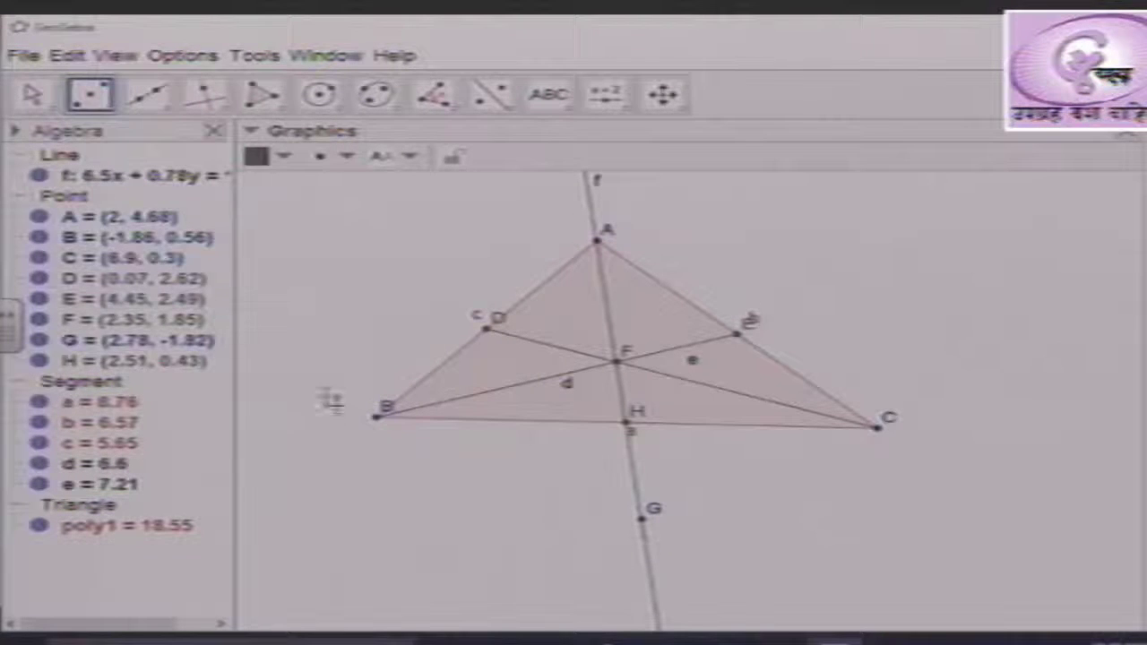
pyautogui.click(380, 423)
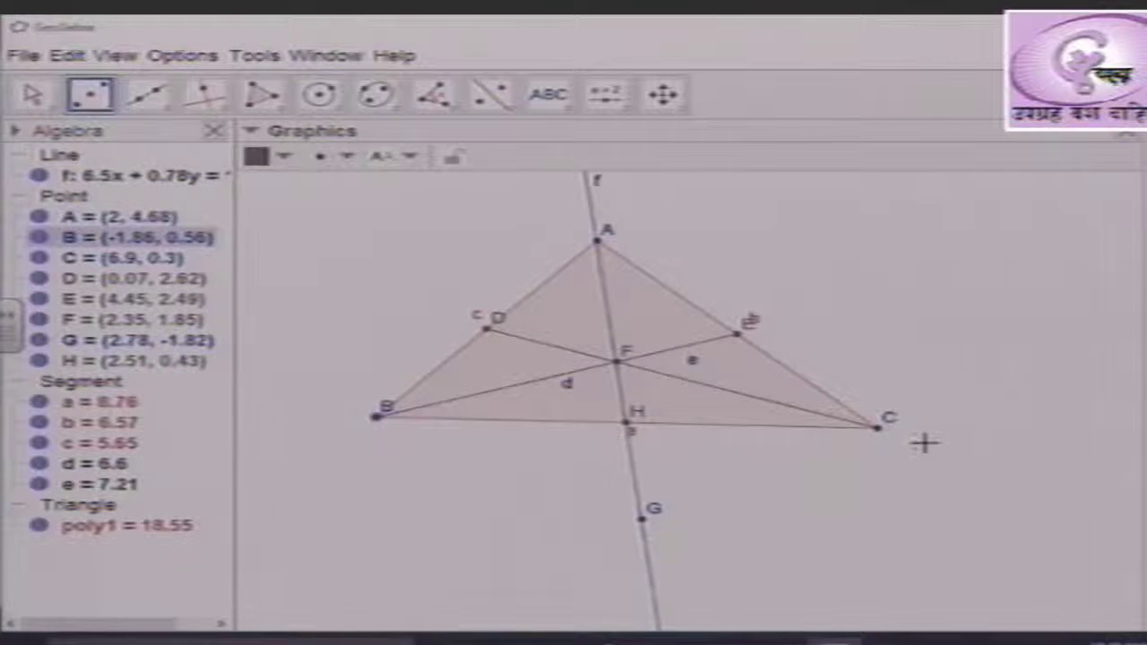
pyautogui.click(878, 429)
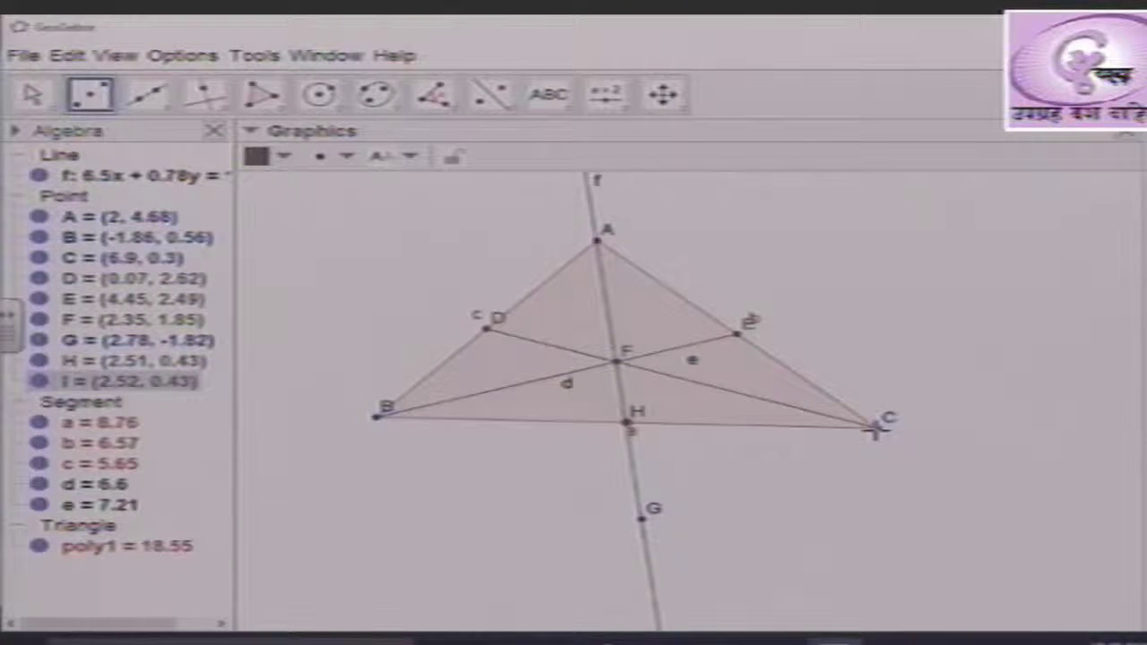
pyautogui.click(638, 432)
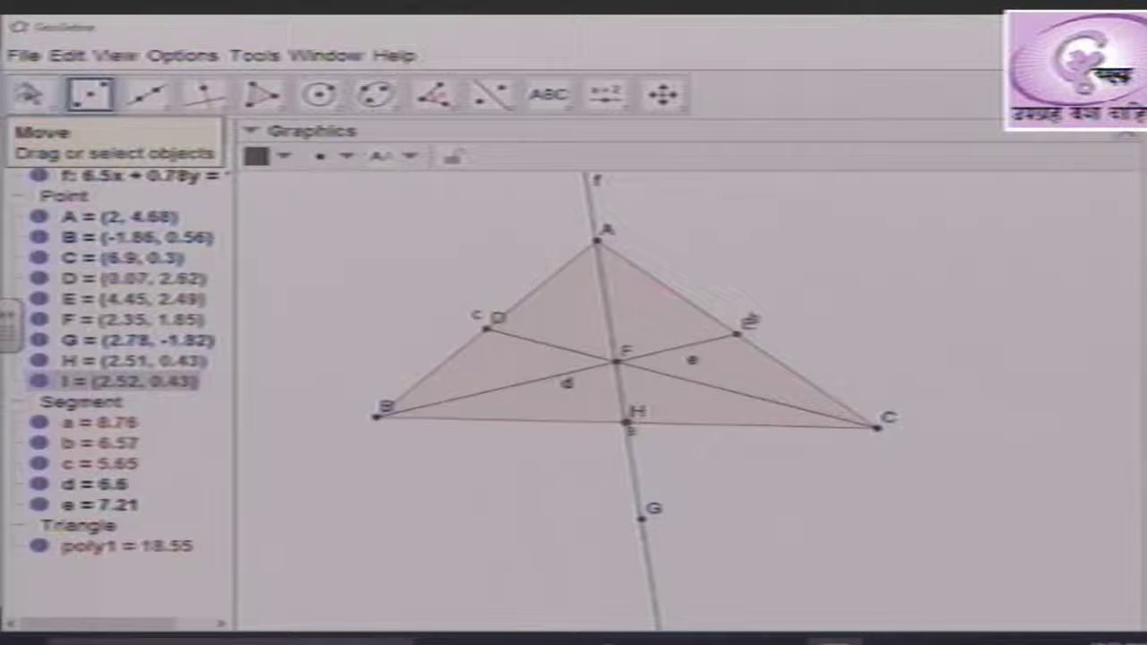
# - Swing line AG away from F and back through it by moving G, leaving G off the median at about (1.54, -2.16)
pyautogui.click(31, 95)
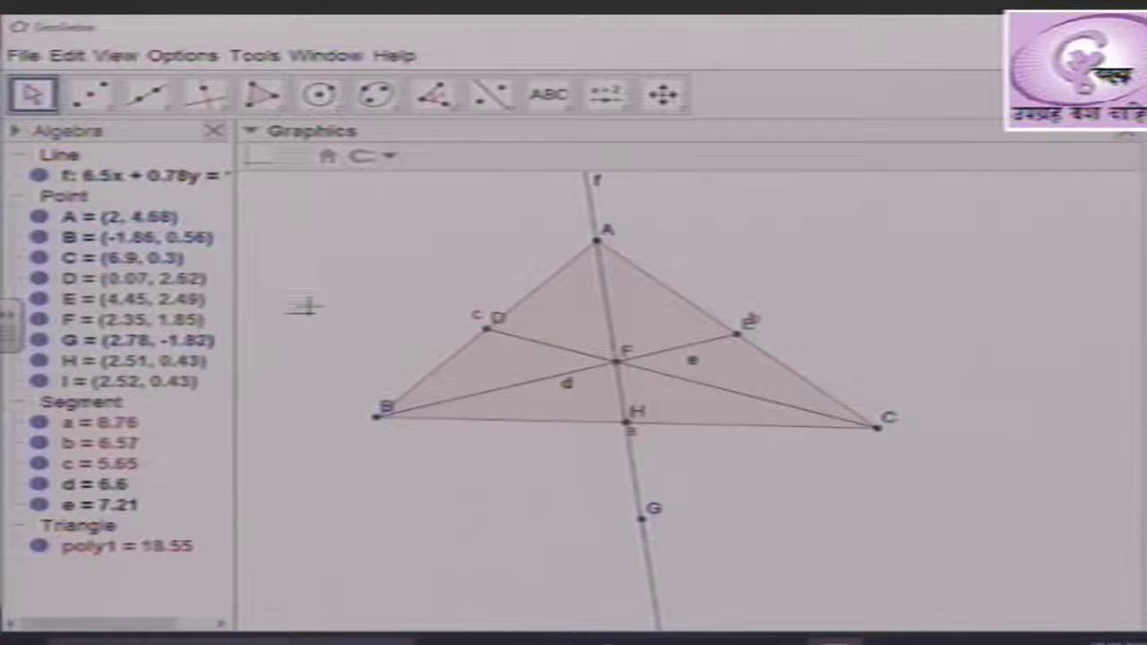
pyautogui.click(645, 520)
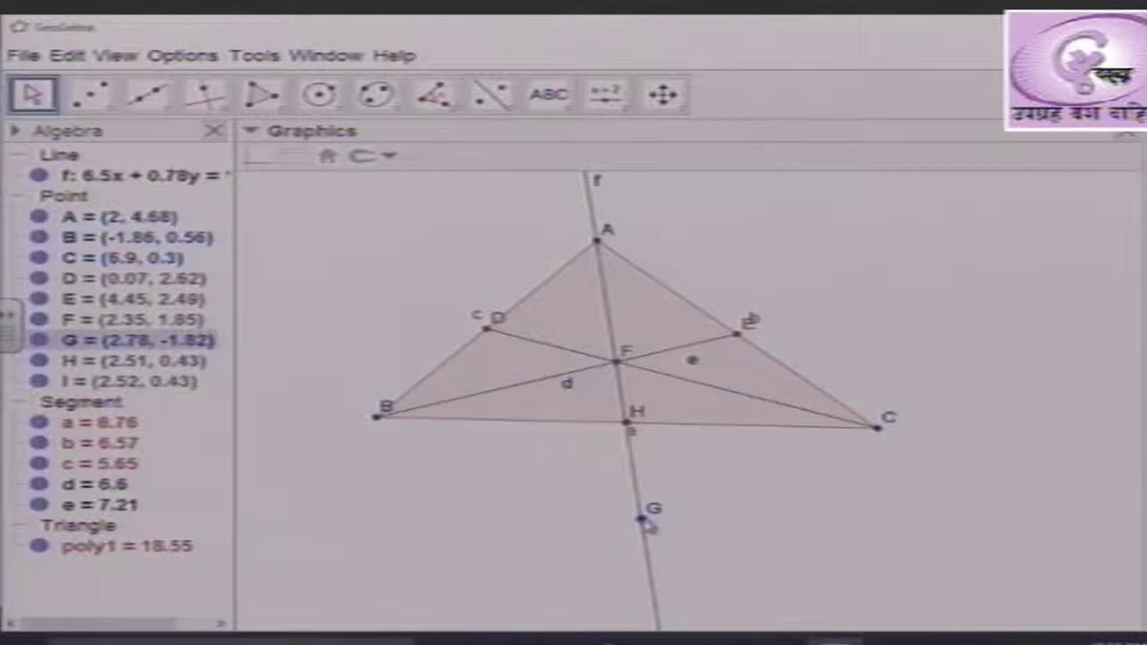
pyautogui.moveTo(644, 520); pyautogui.dragTo(474, 520)
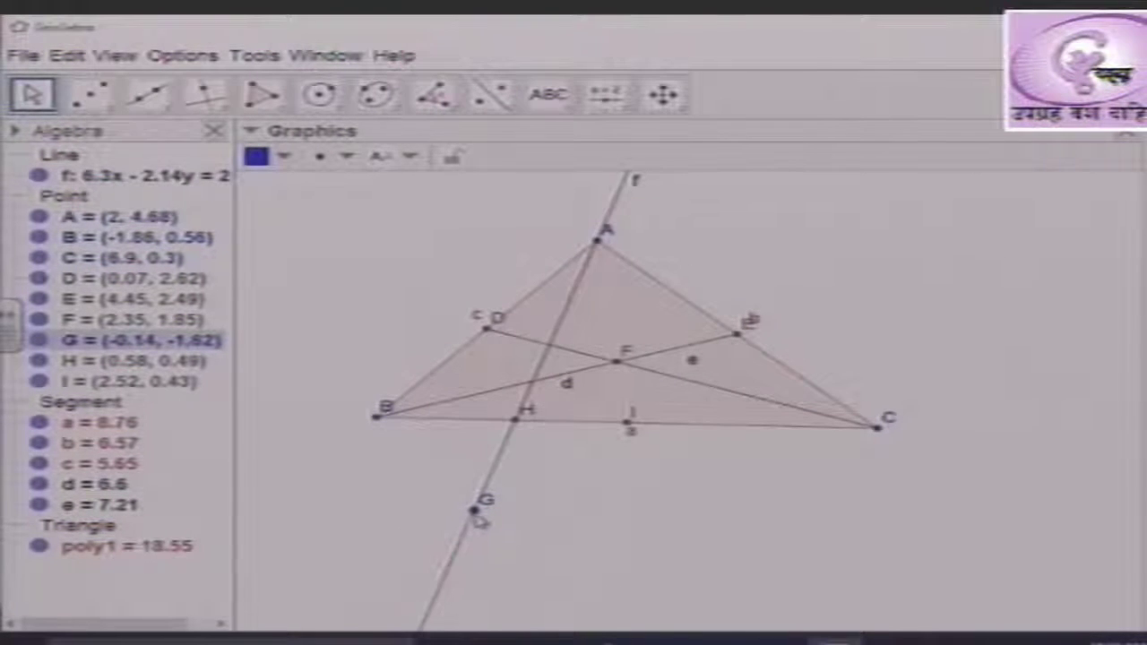
pyautogui.moveTo(478, 520); pyautogui.dragTo(651, 543)
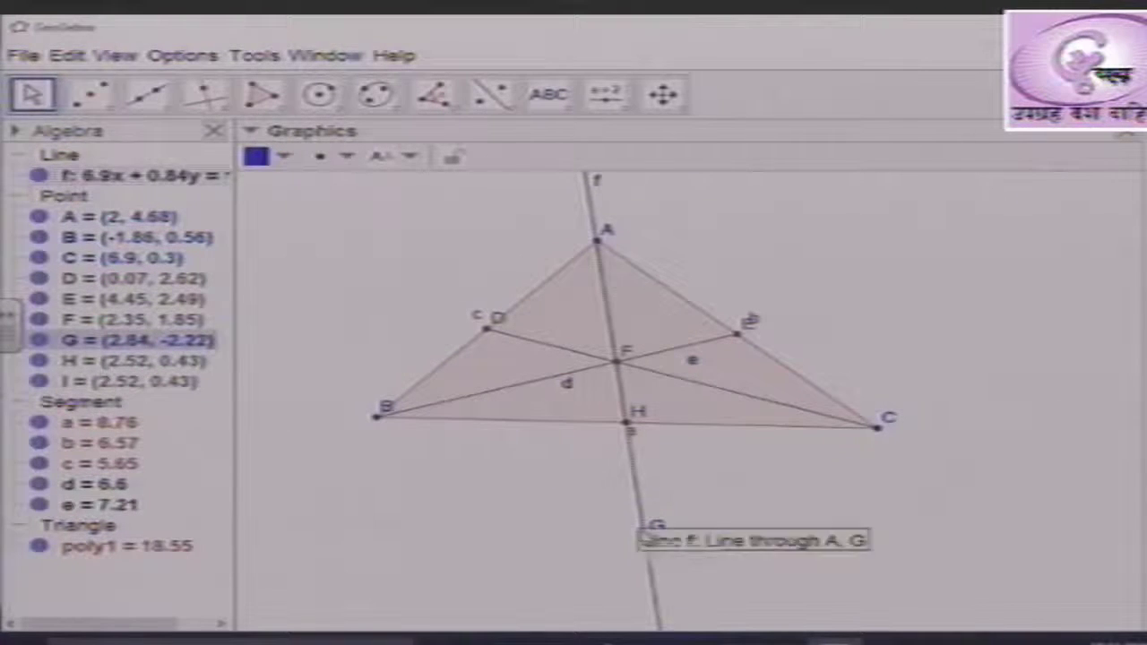
pyautogui.moveTo(645, 536); pyautogui.dragTo(568, 534)
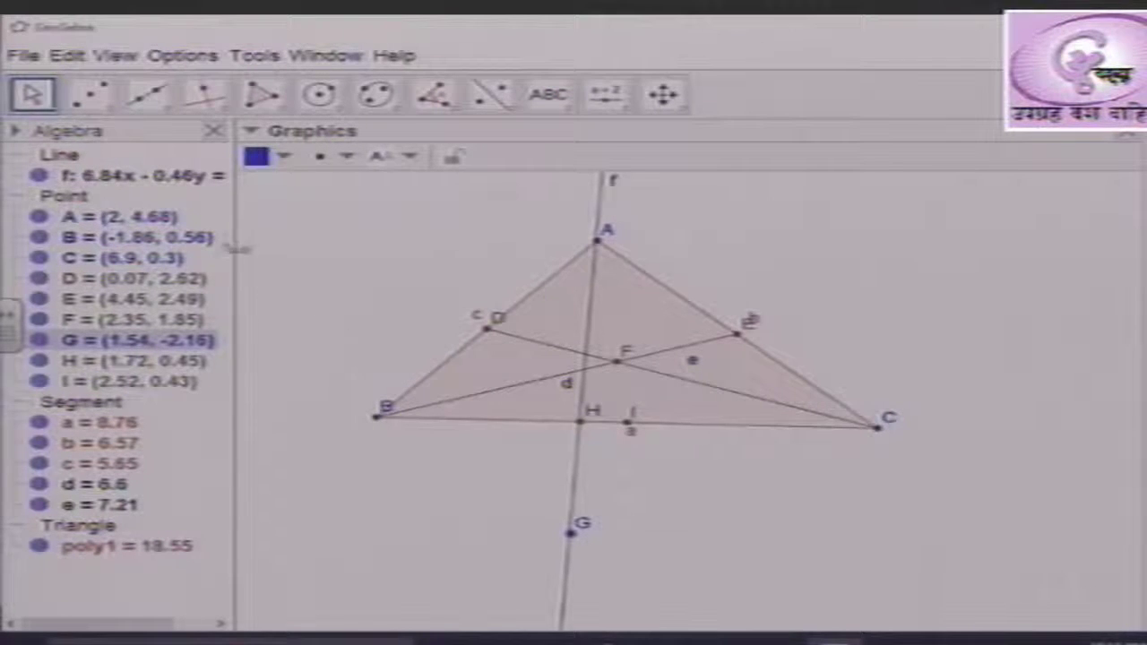
# - Draw two segments along side BC, from B to intersection point H and from H to C
pyautogui.click(172, 107)
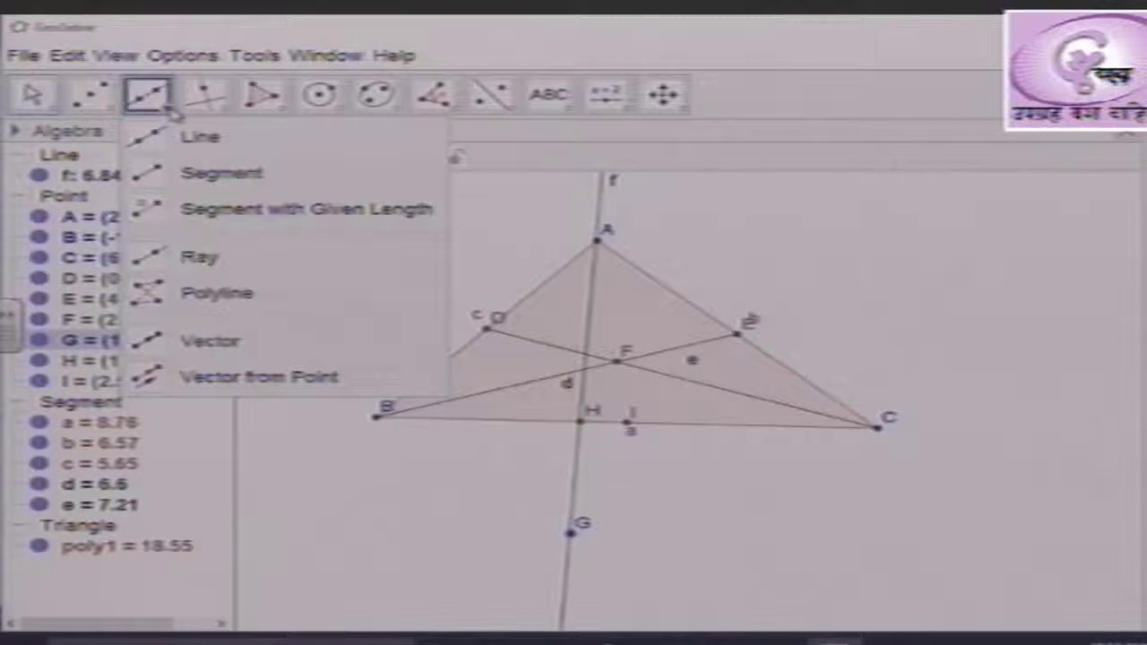
pyautogui.click(237, 179)
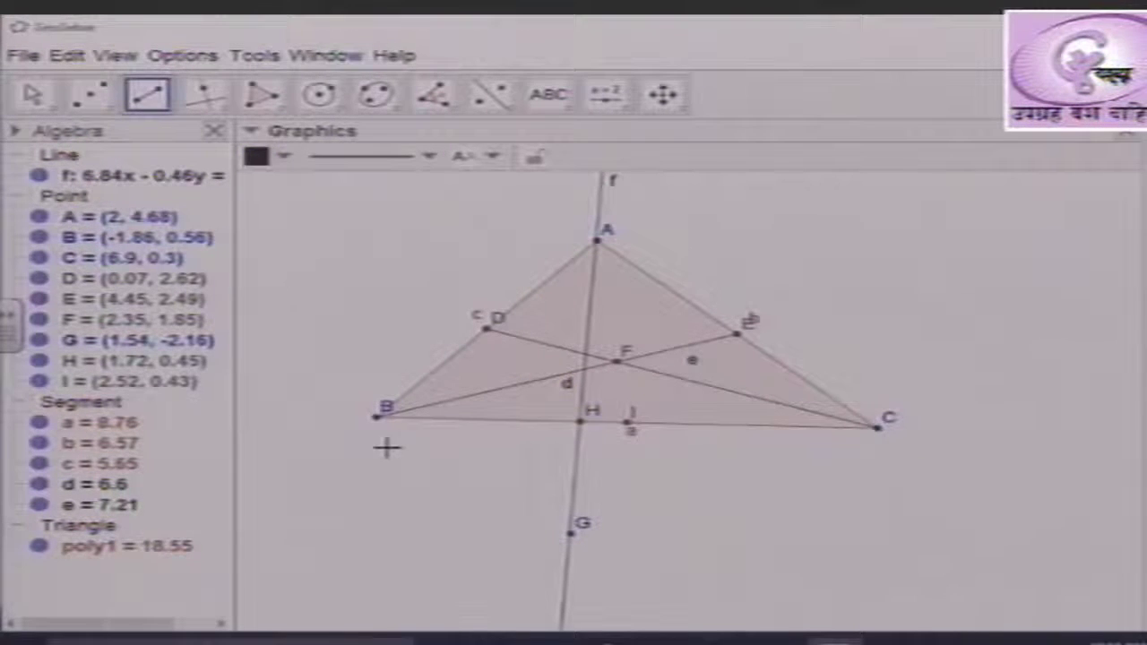
pyautogui.click(377, 417)
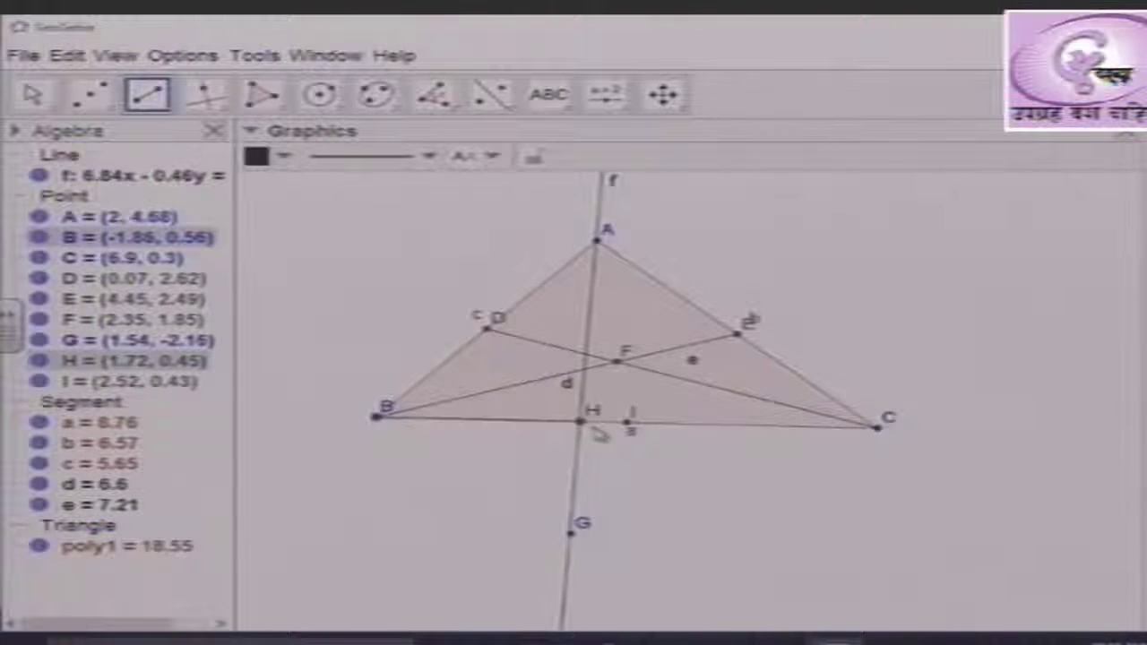
pyautogui.click(582, 421)
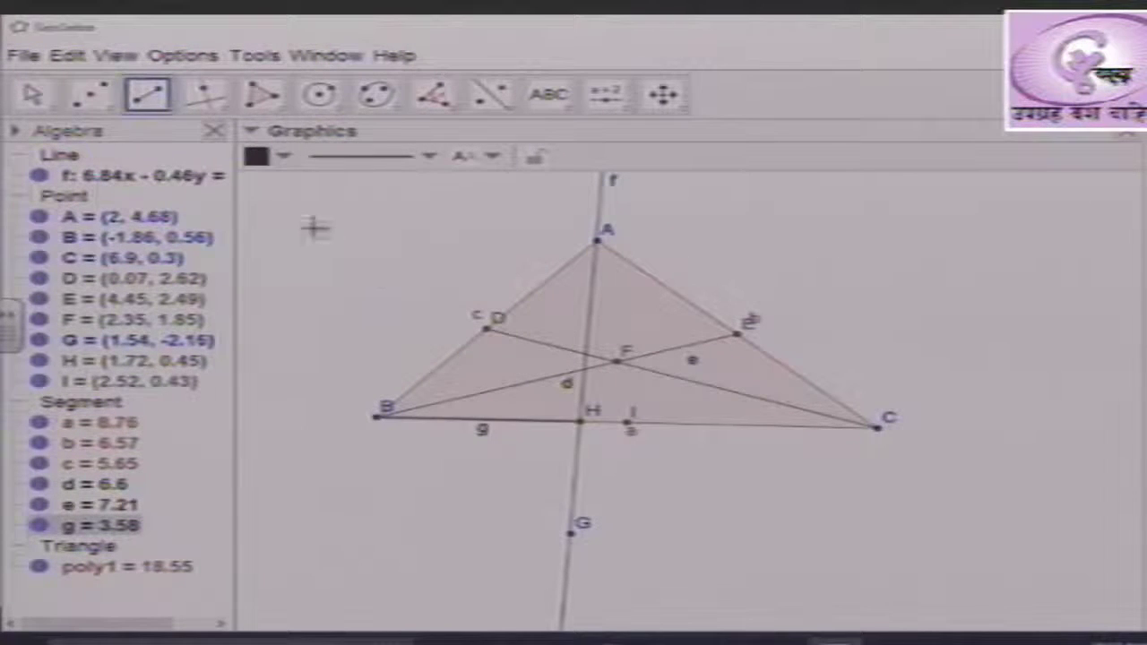
pyautogui.click(172, 108)
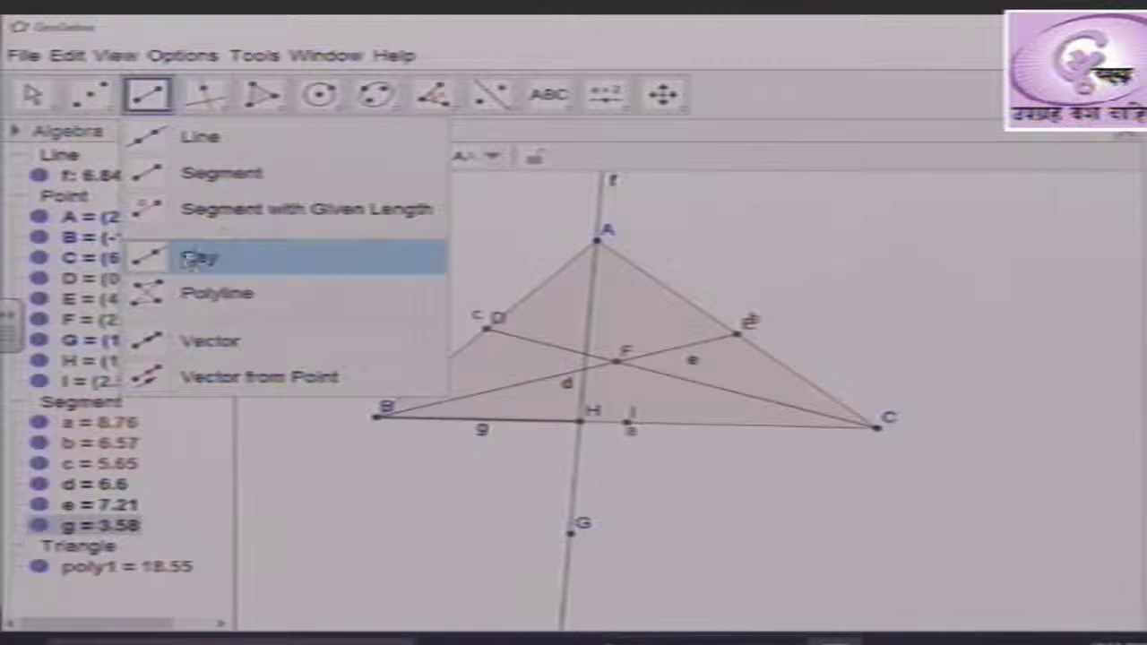
pyautogui.click(151, 175)
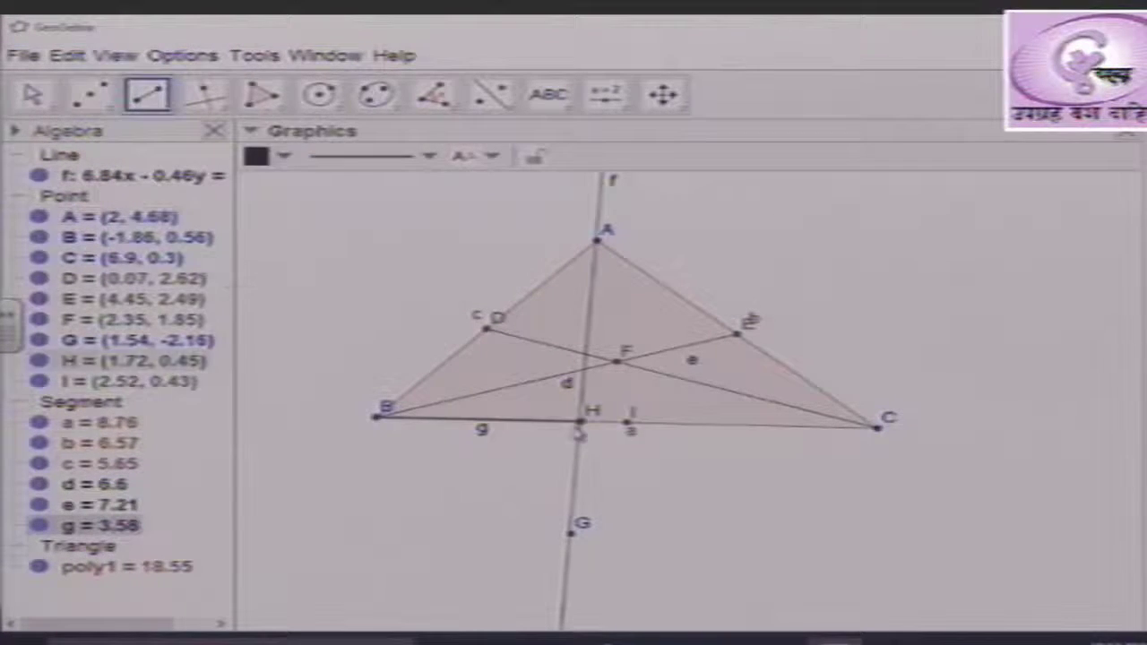
pyautogui.click(578, 419)
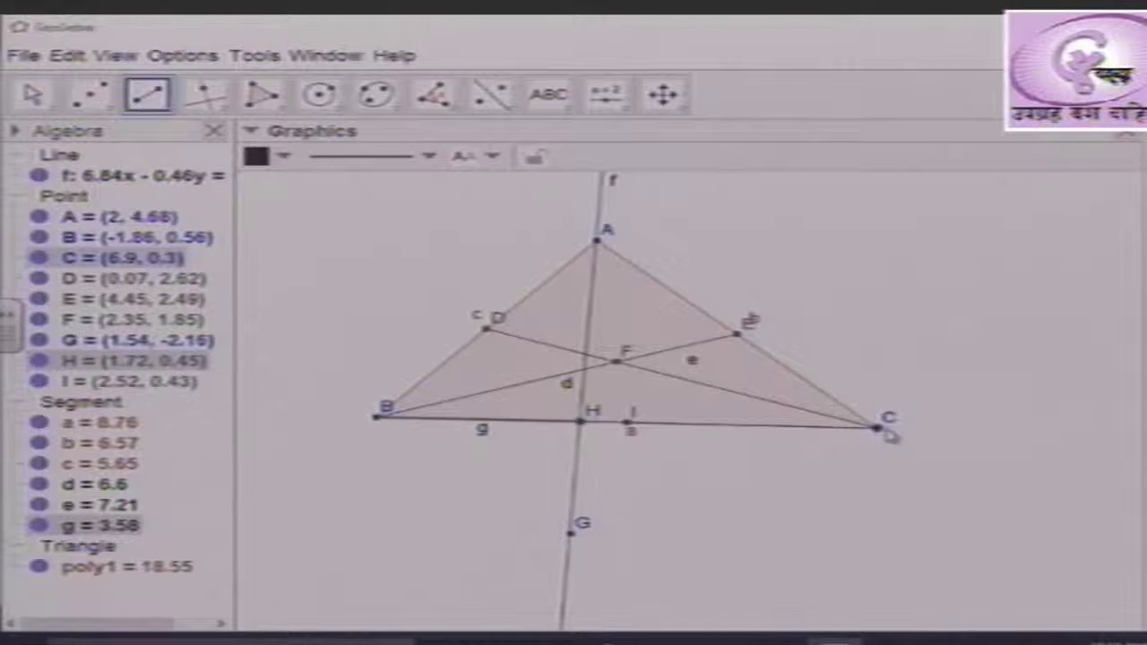
pyautogui.click(878, 428)
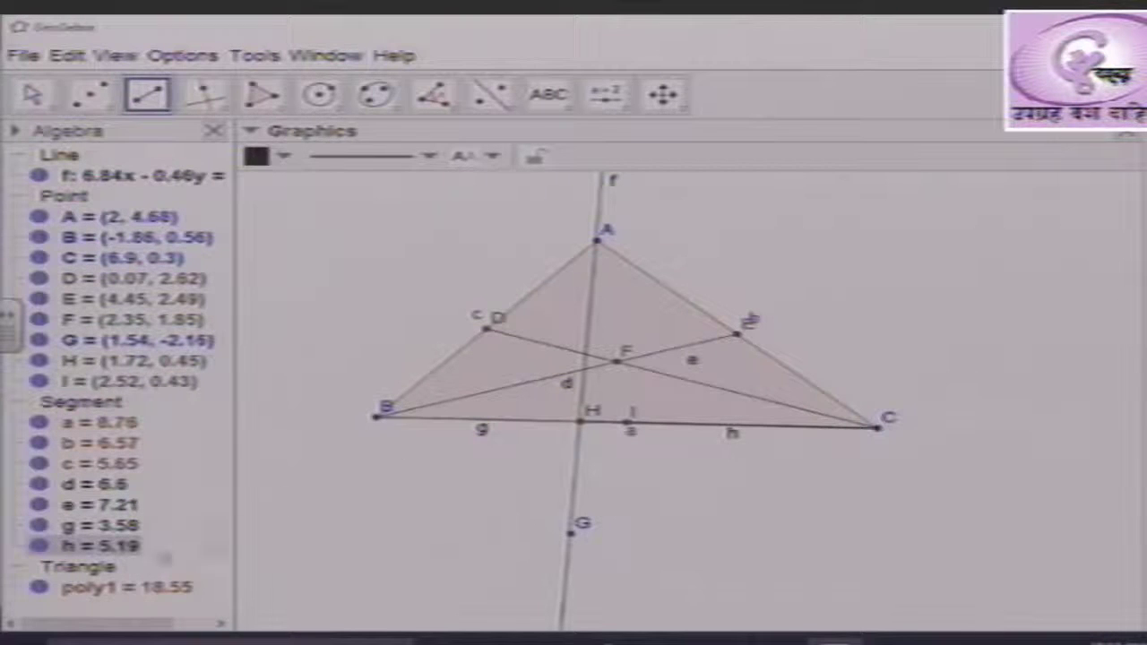
pyautogui.click(577, 425)
# - Move point G to about (2.84, -2.32) so that line AG passes through F again
pyautogui.click(33, 94)
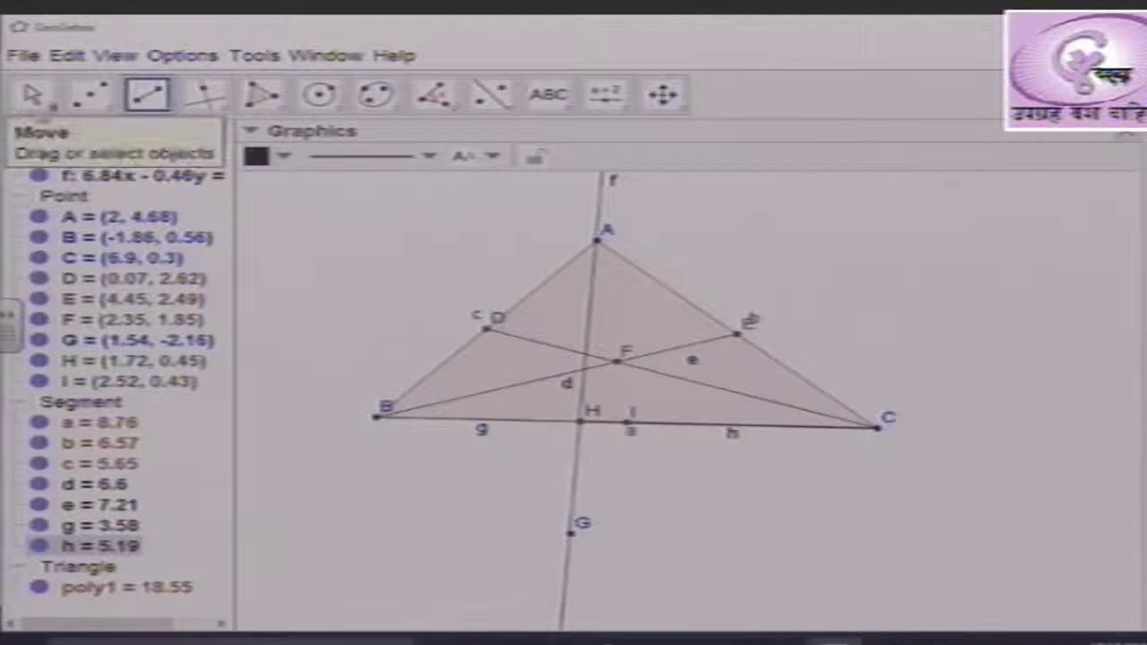
pyautogui.click(576, 538)
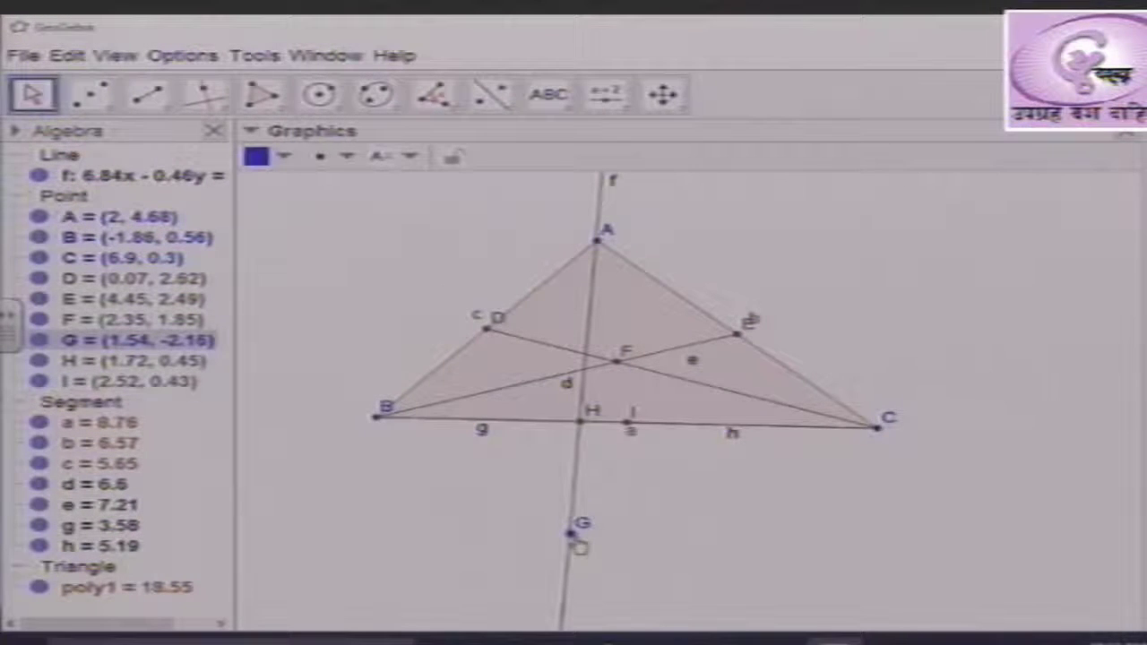
pyautogui.moveTo(580, 548); pyautogui.dragTo(584, 547)
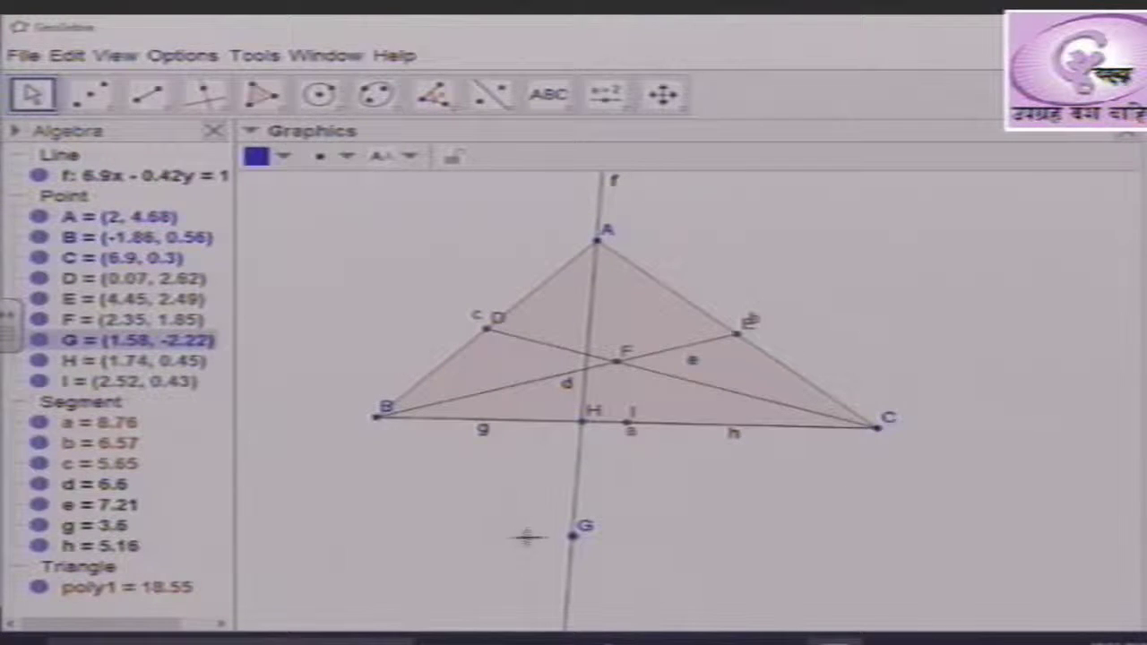
pyautogui.moveTo(579, 545); pyautogui.dragTo(650, 551)
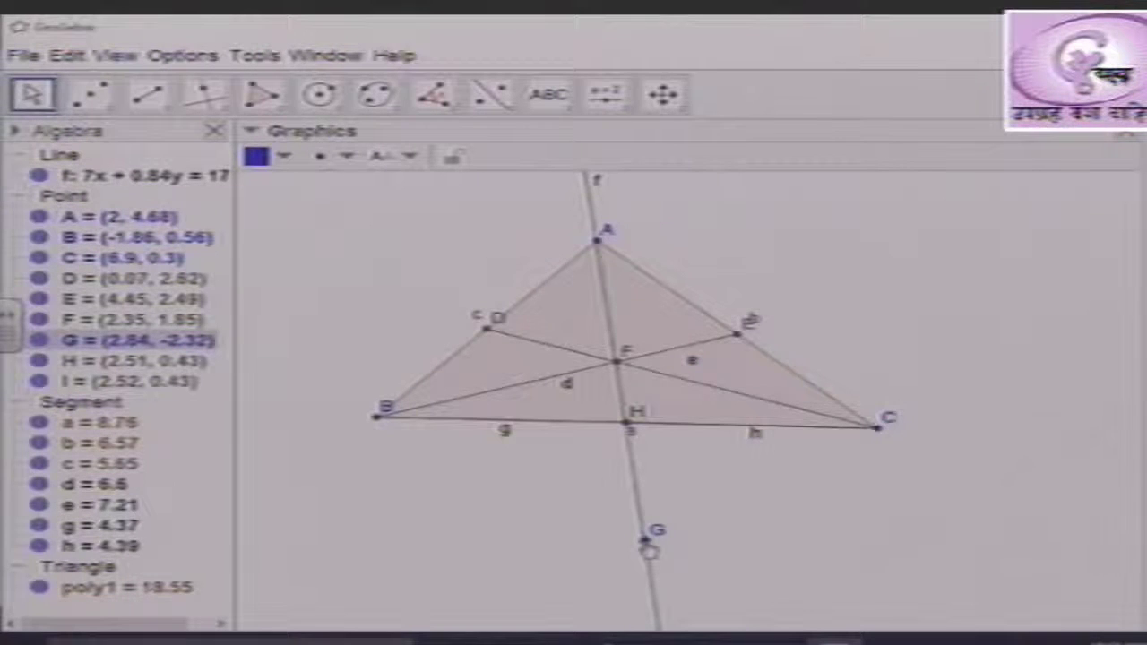
# - Nudge point G to about (2.86, -2.32), and start a new construction without saving the changes
pyautogui.moveTo(649, 551); pyautogui.dragTo(652, 551)
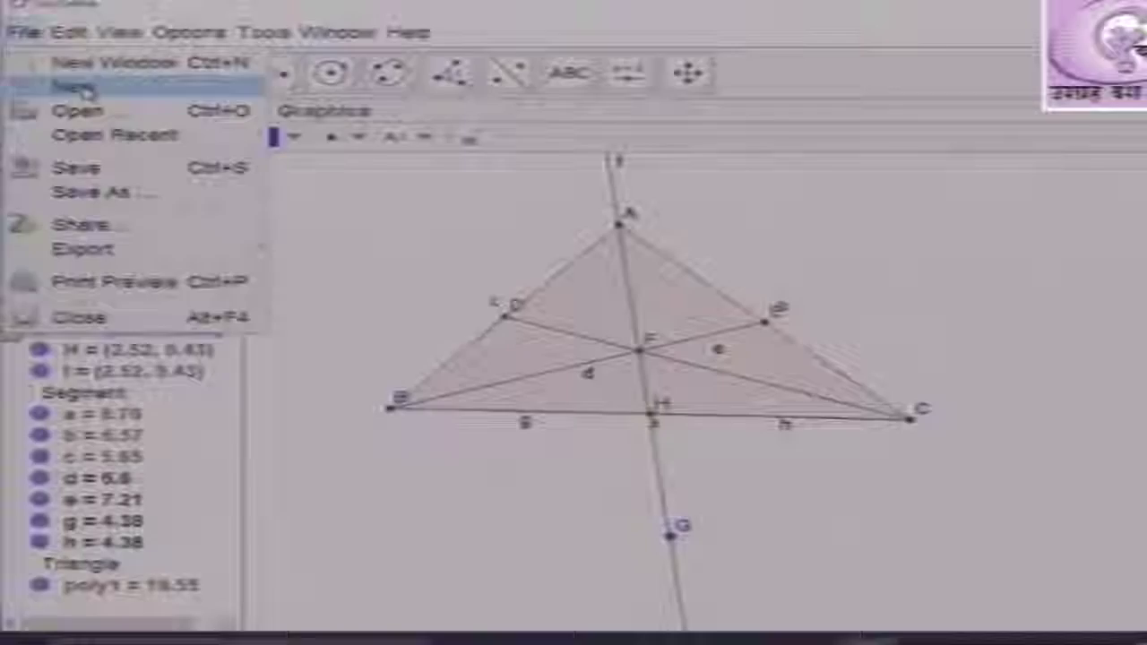
pyautogui.click(51, 317)
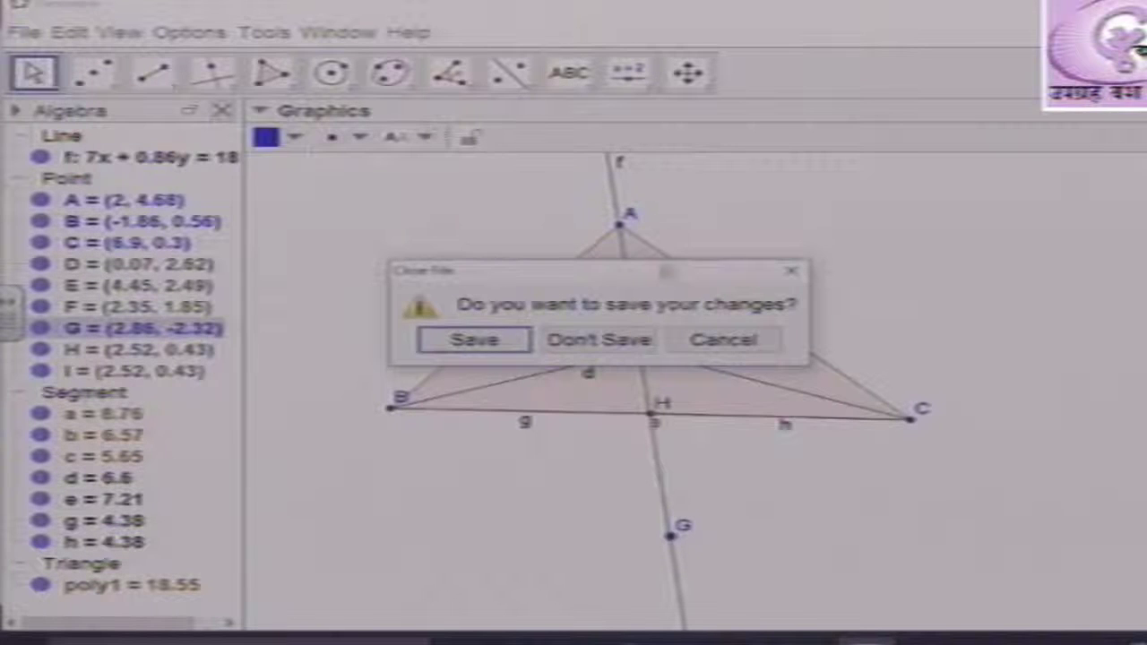
pyautogui.click(598, 341)
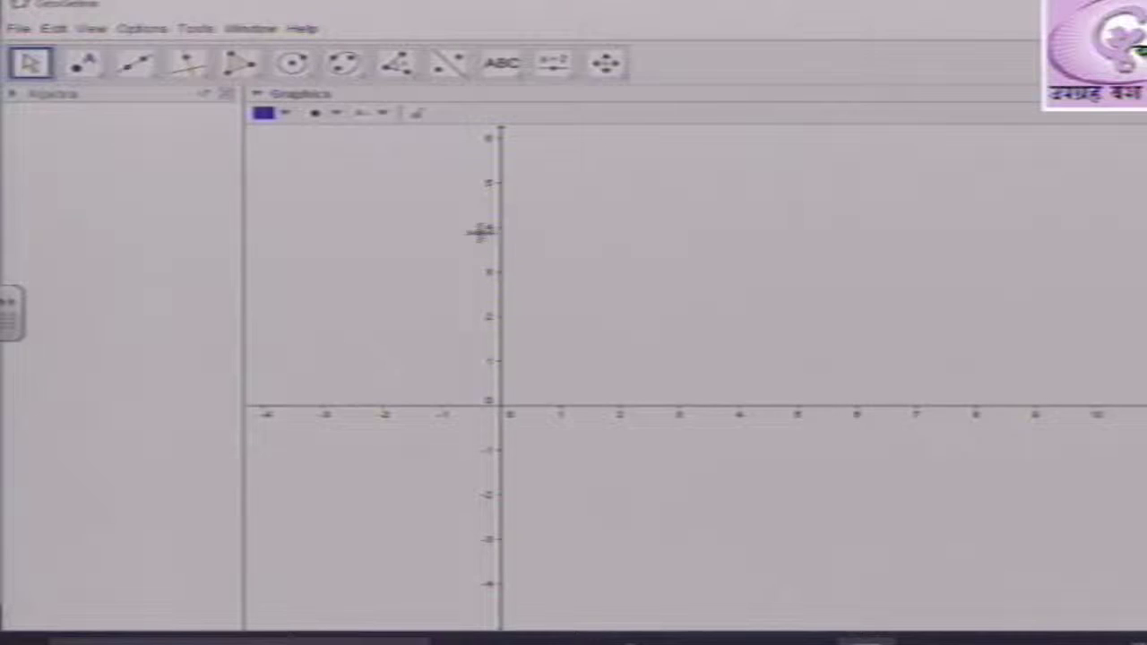
# - Hide the coordinate axes in the empty graphics view
pyautogui.rightClick(461, 238)
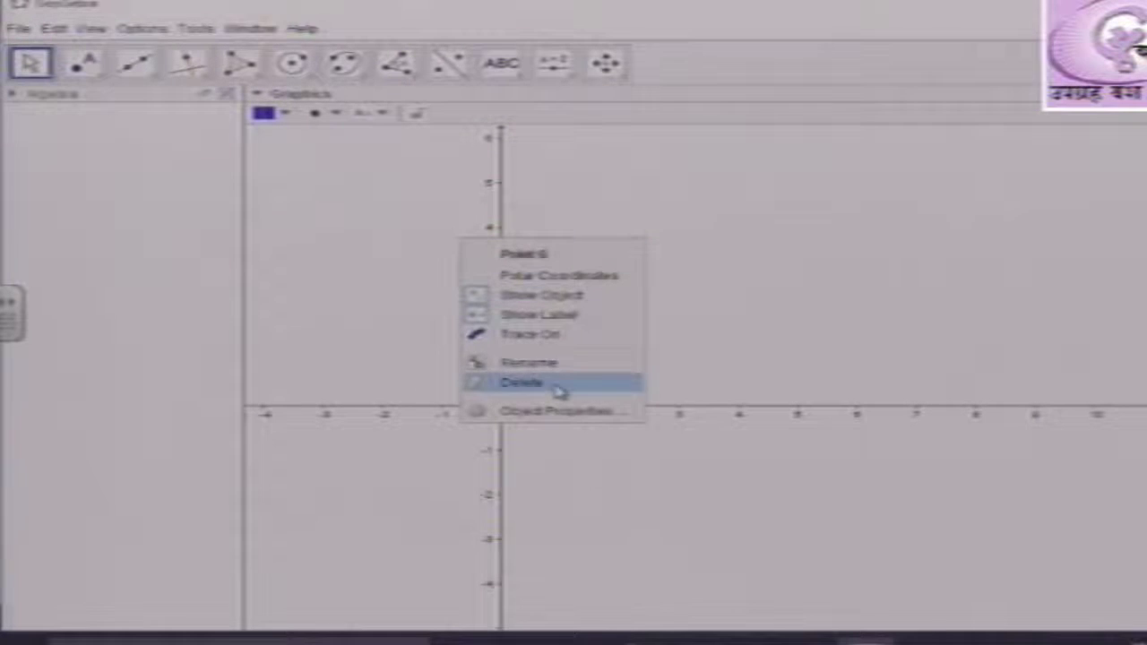
pyautogui.rightClick(779, 257)
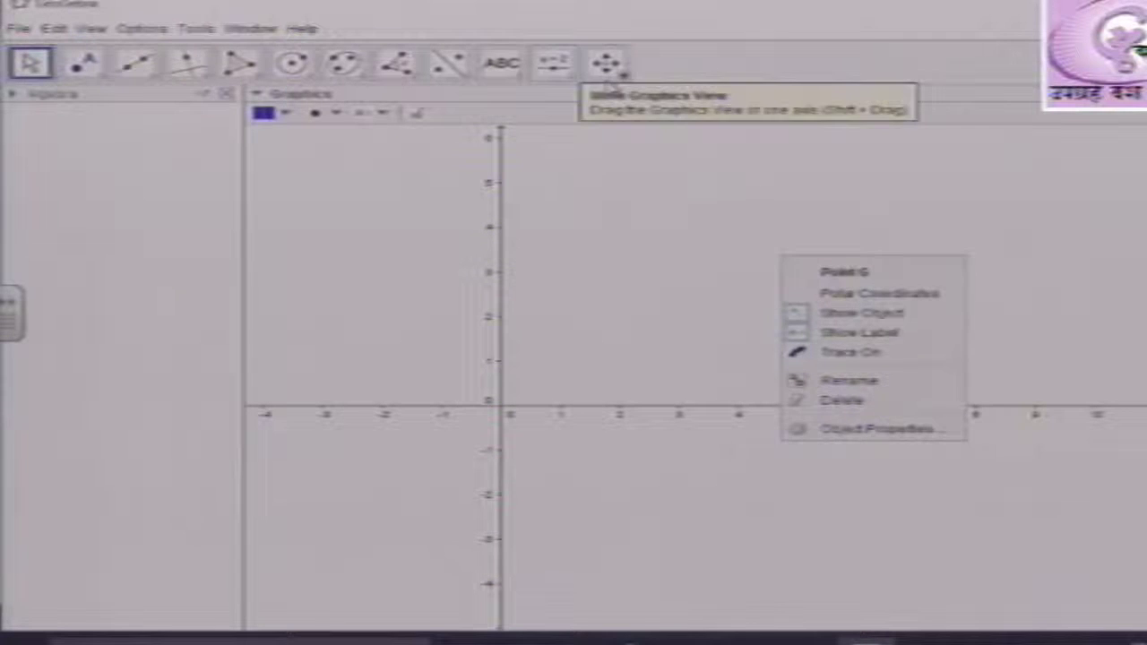
pyautogui.click(605, 62)
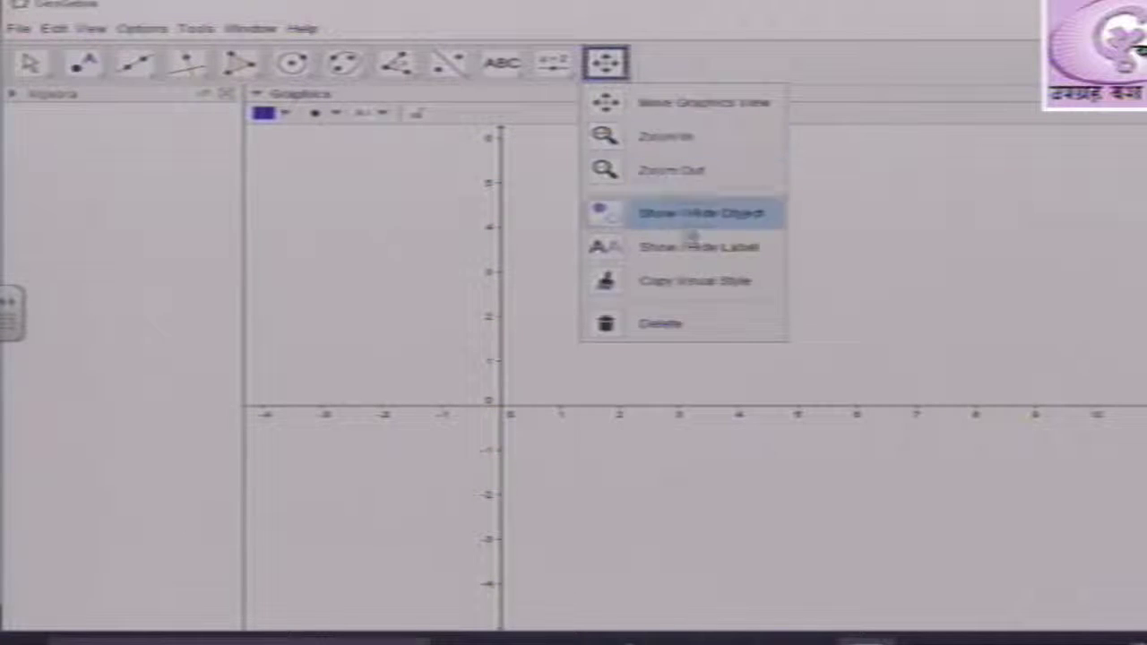
pyautogui.click(879, 186)
pyautogui.rightClick(881, 187)
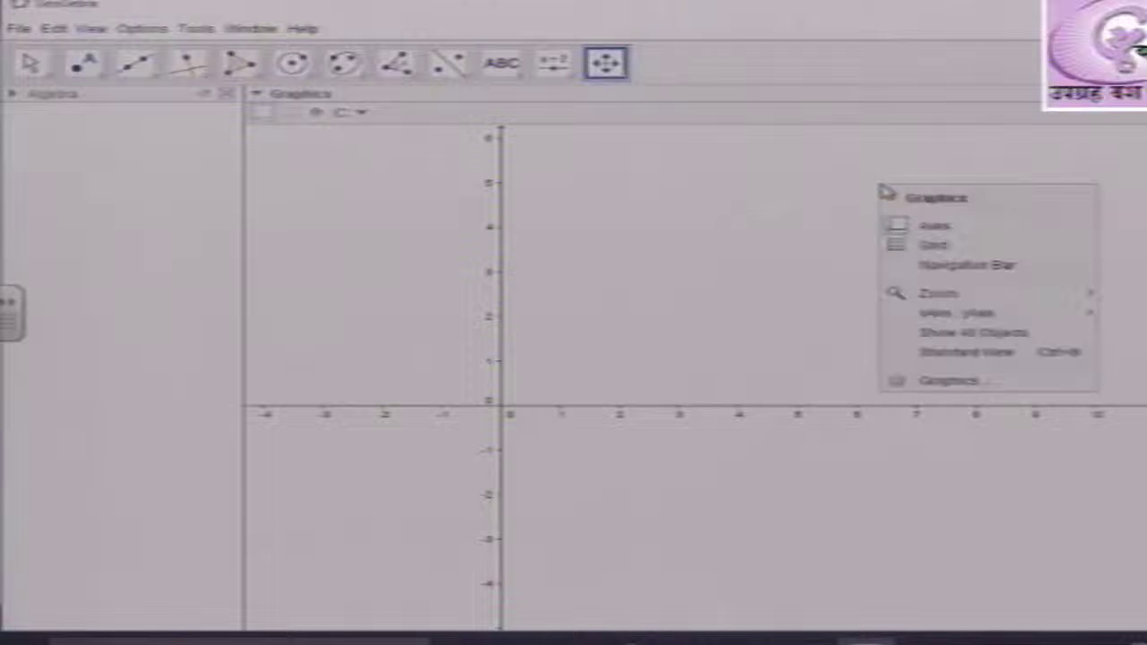
pyautogui.click(932, 227)
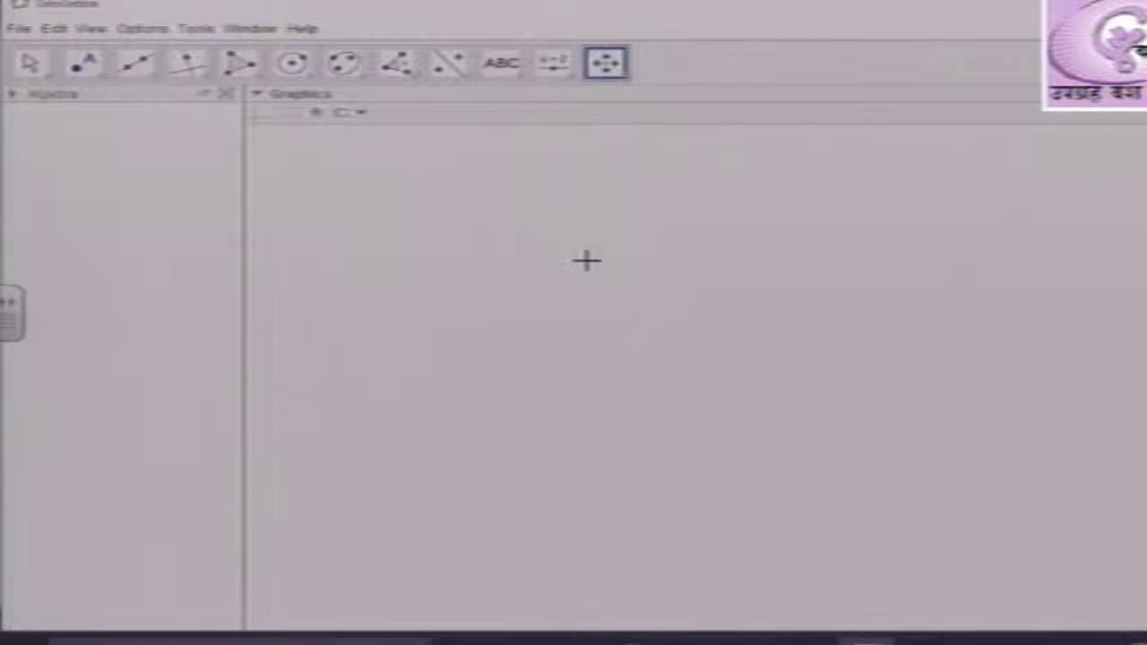
pyautogui.click(310, 77)
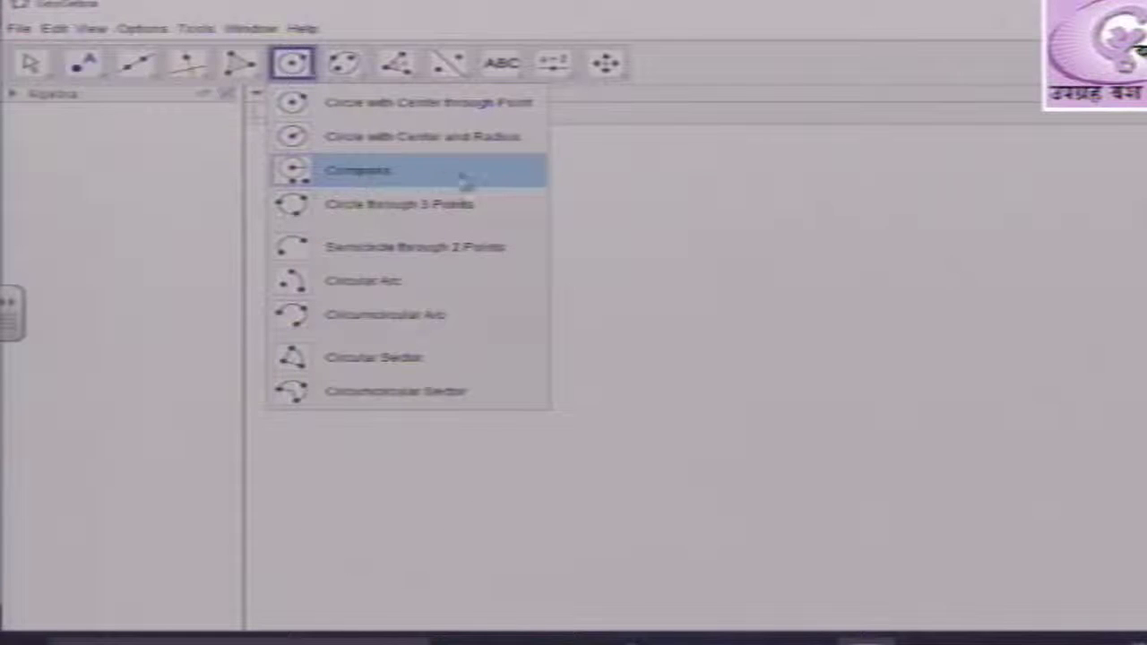
pyautogui.click(649, 305)
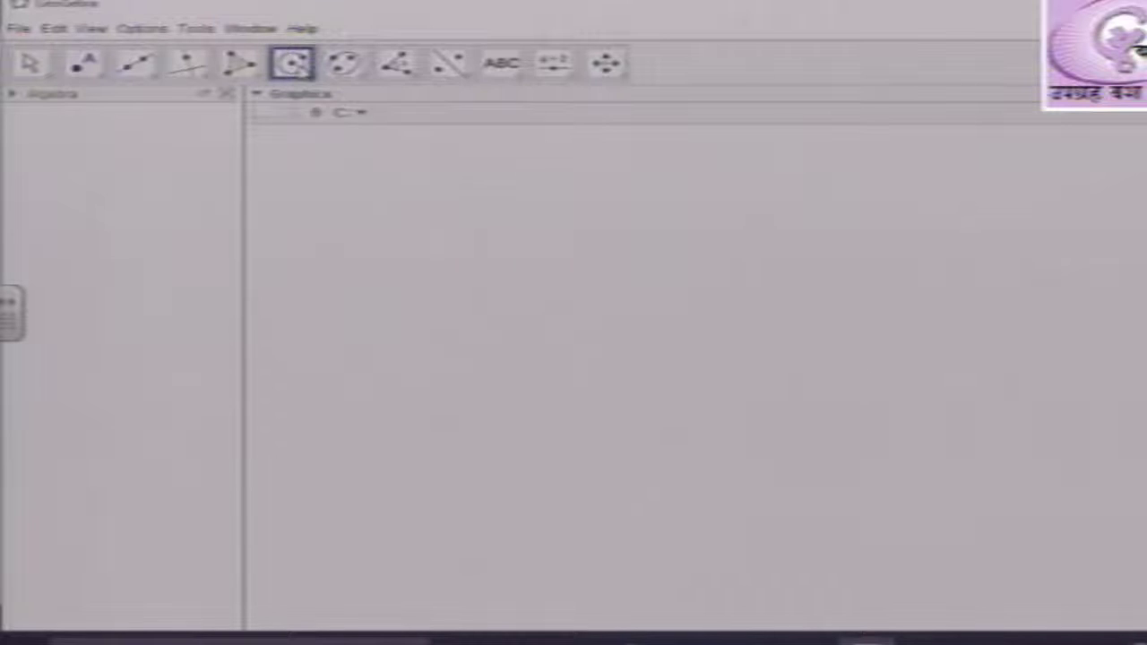
pyautogui.click(306, 77)
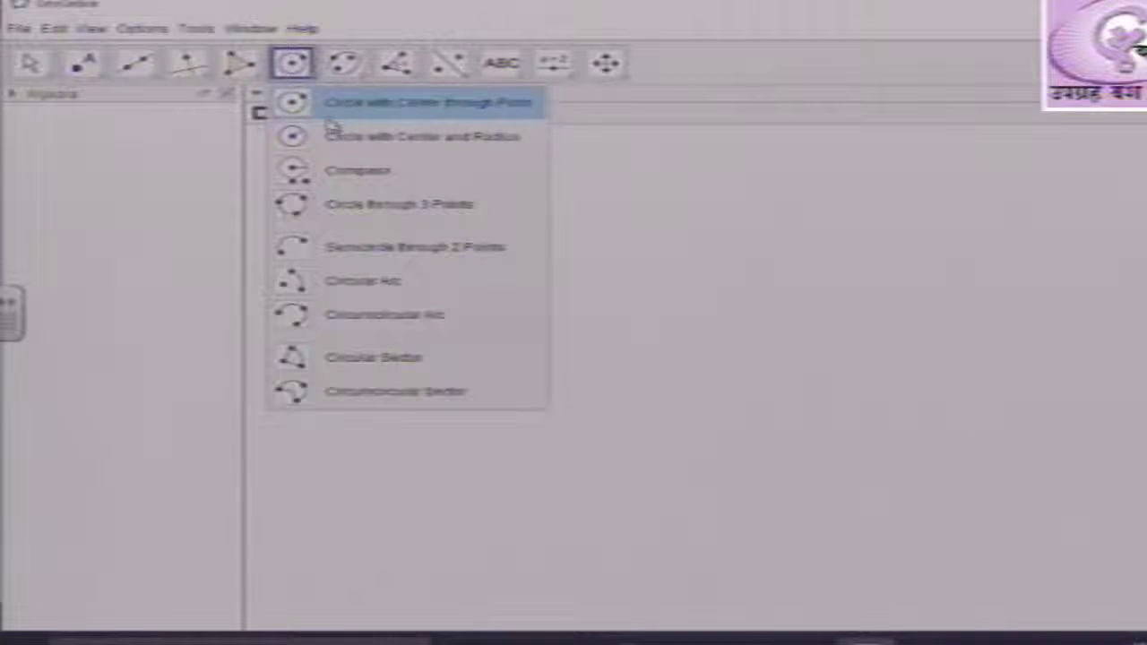
pyautogui.click(349, 146)
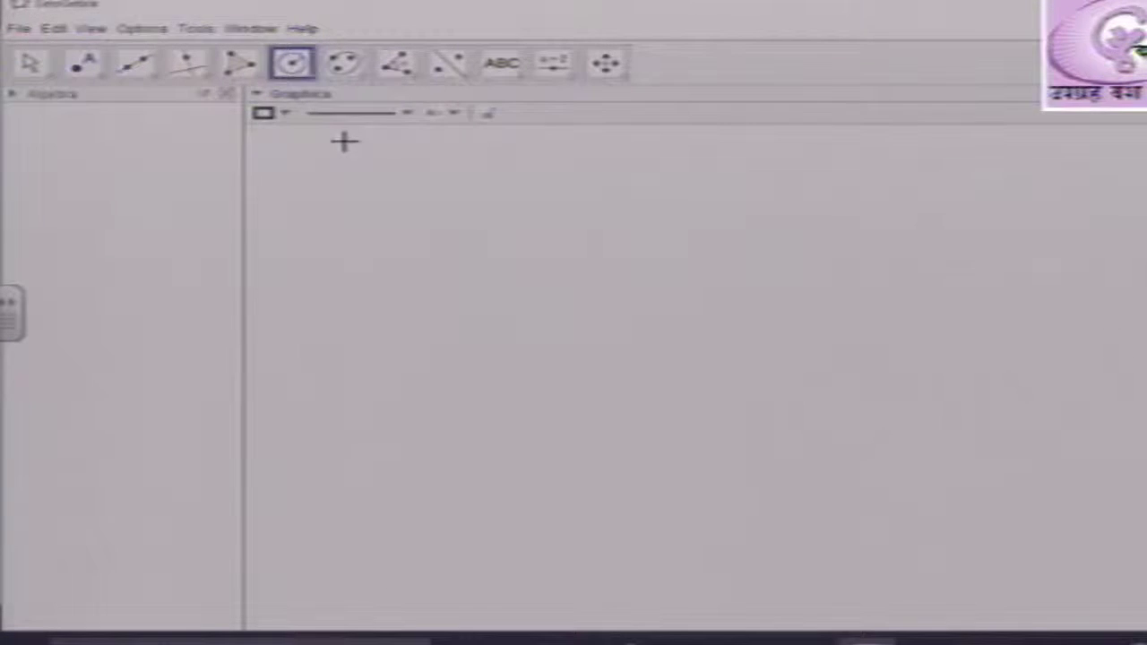
pyautogui.click(497, 223)
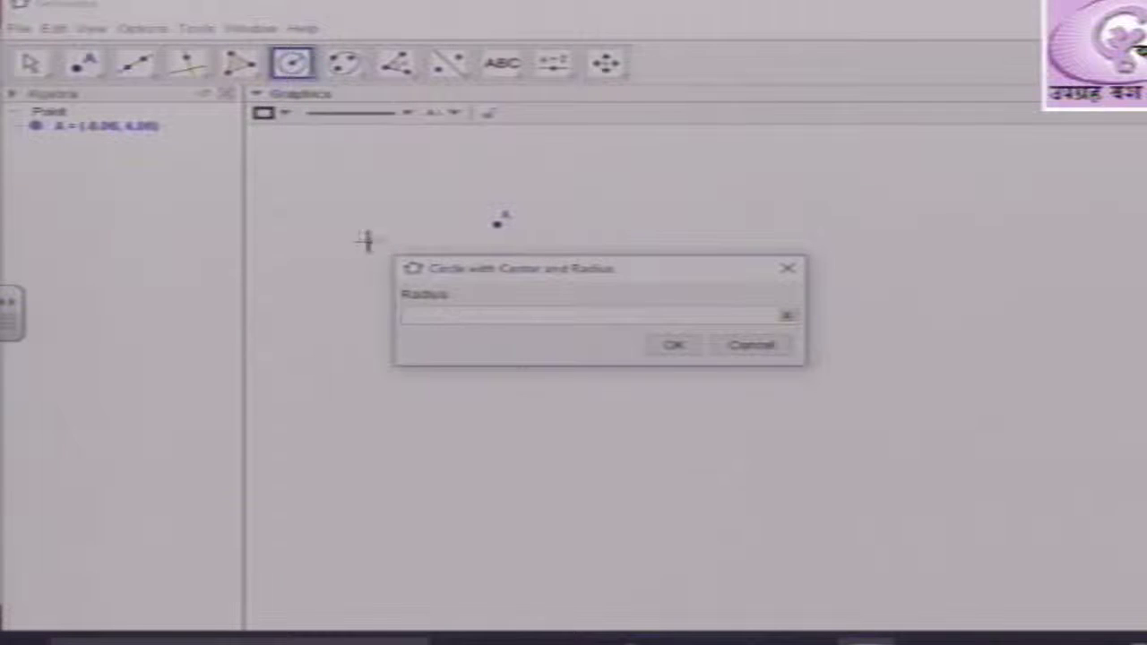
pyautogui.click(677, 348)
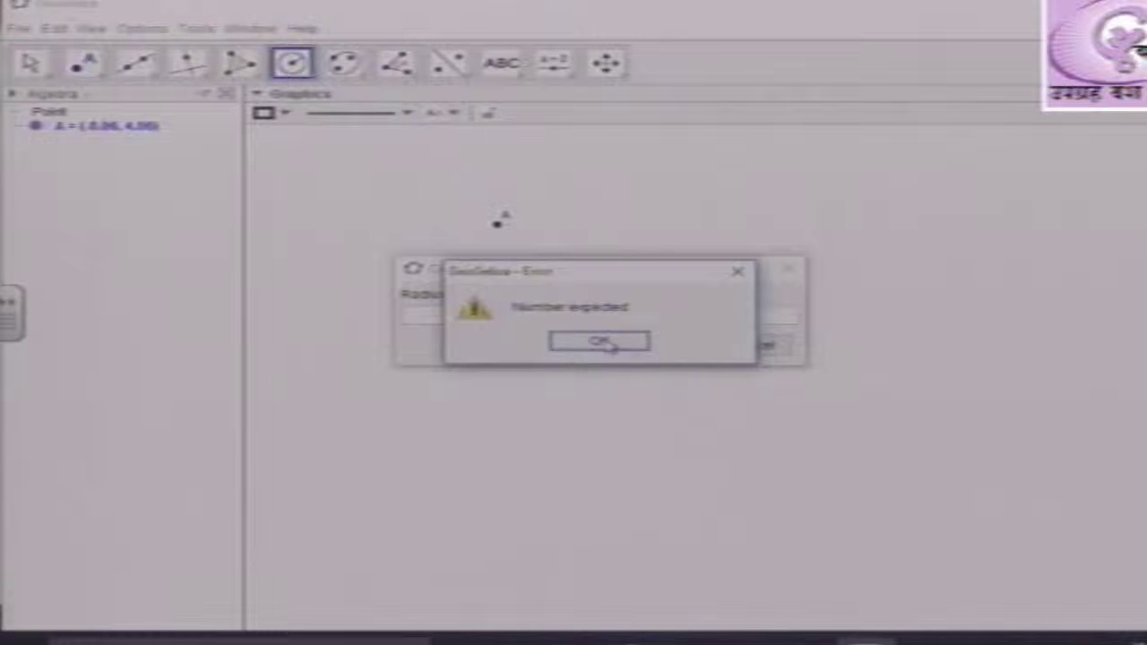
pyautogui.click(739, 275)
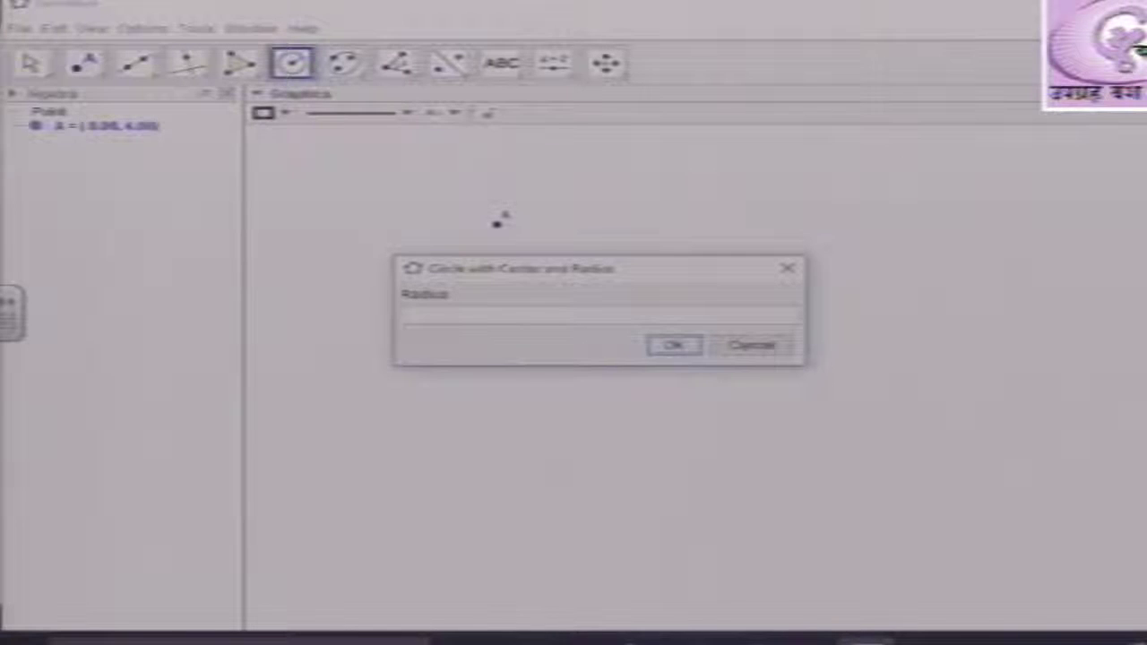
pyautogui.hotkey('ctrl', 'z')
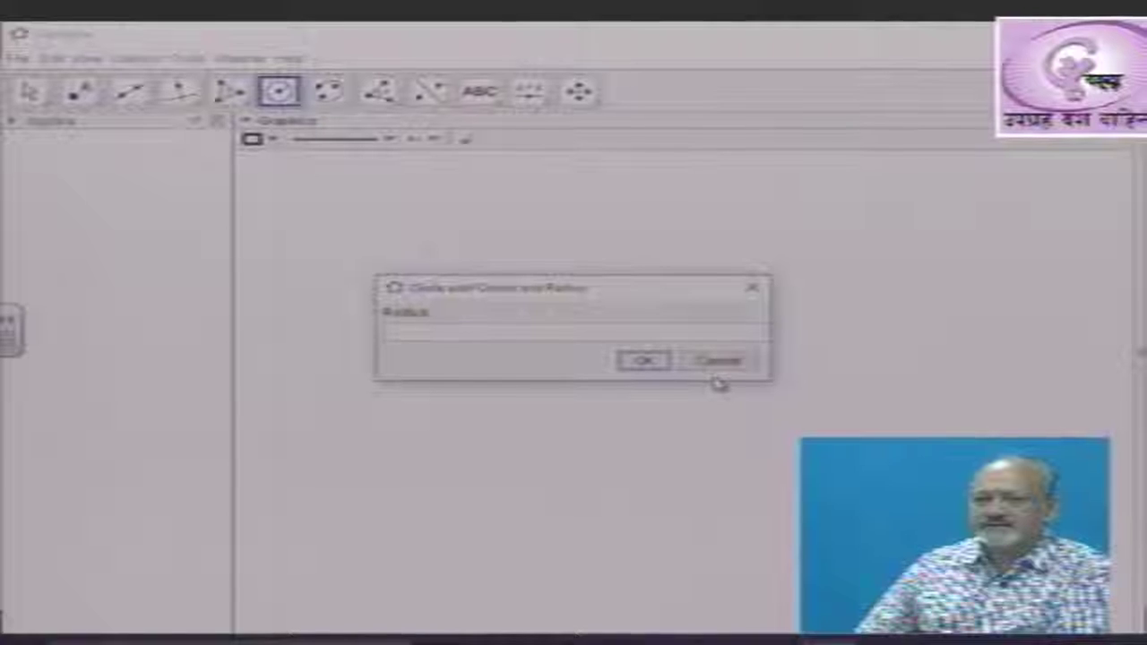
pyautogui.click(717, 362)
# - Place point A at about (4.14, 1.36) and draw a circle centred at about (0.24, 0.8) through it with Circle with Center through Point
pyautogui.click(711, 360)
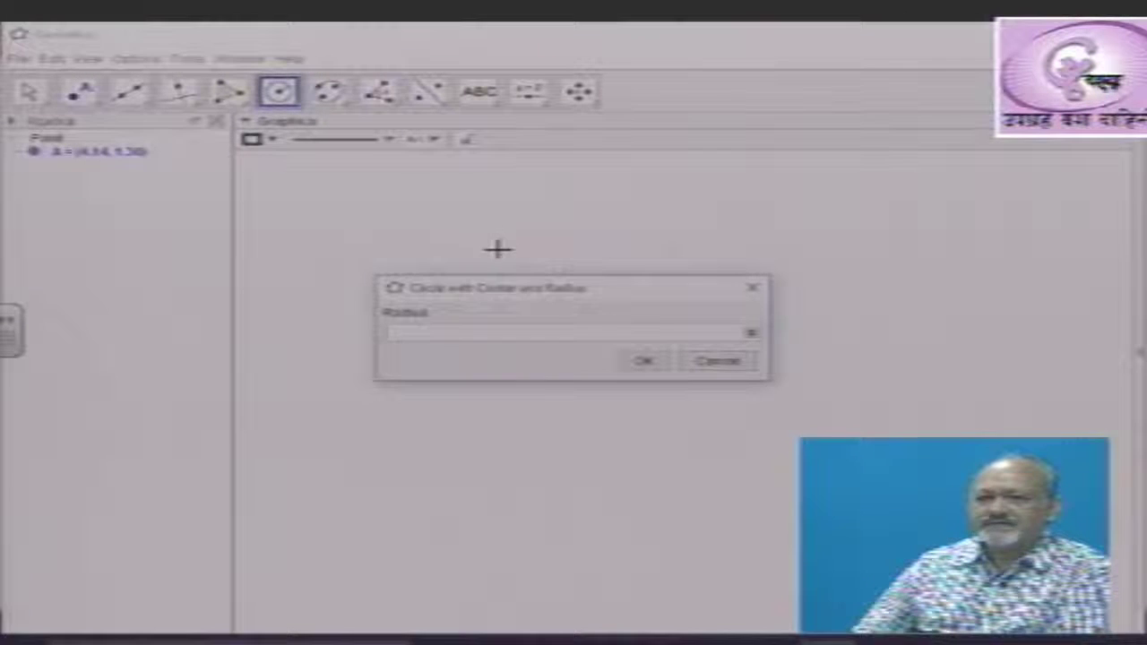
pyautogui.click(724, 364)
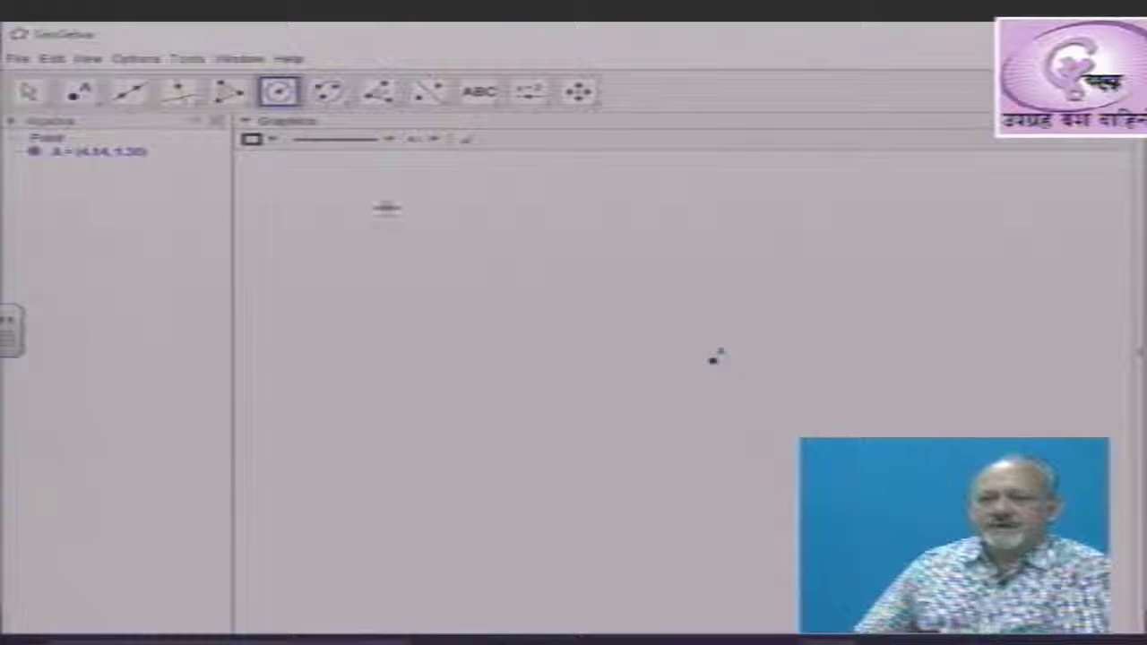
pyautogui.click(298, 104)
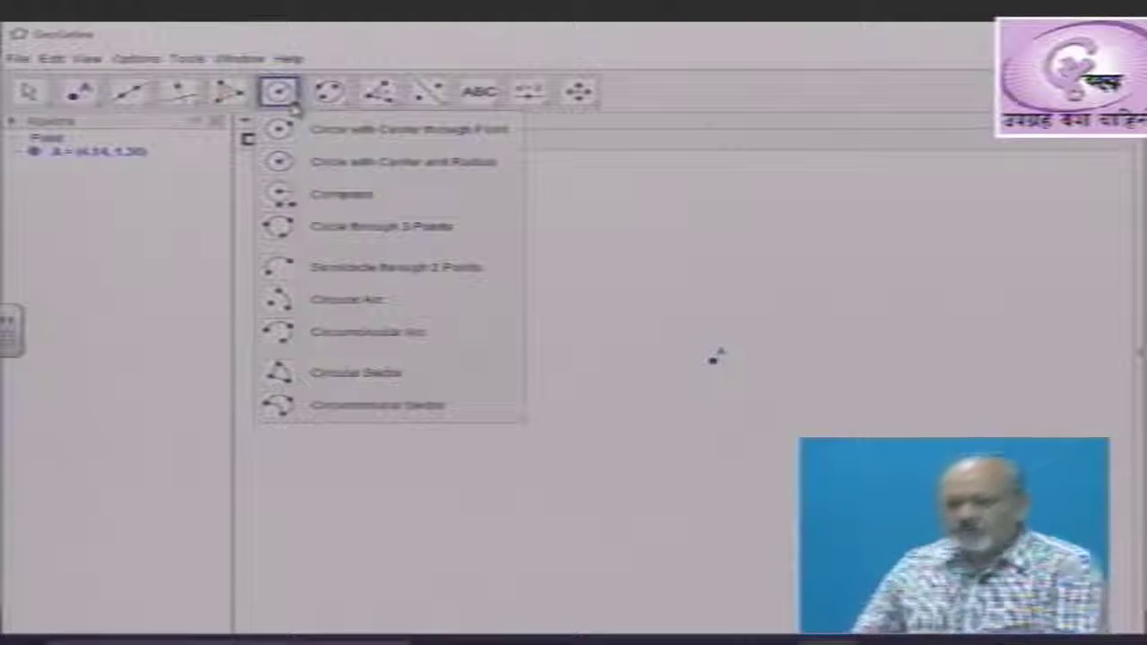
pyautogui.click(399, 131)
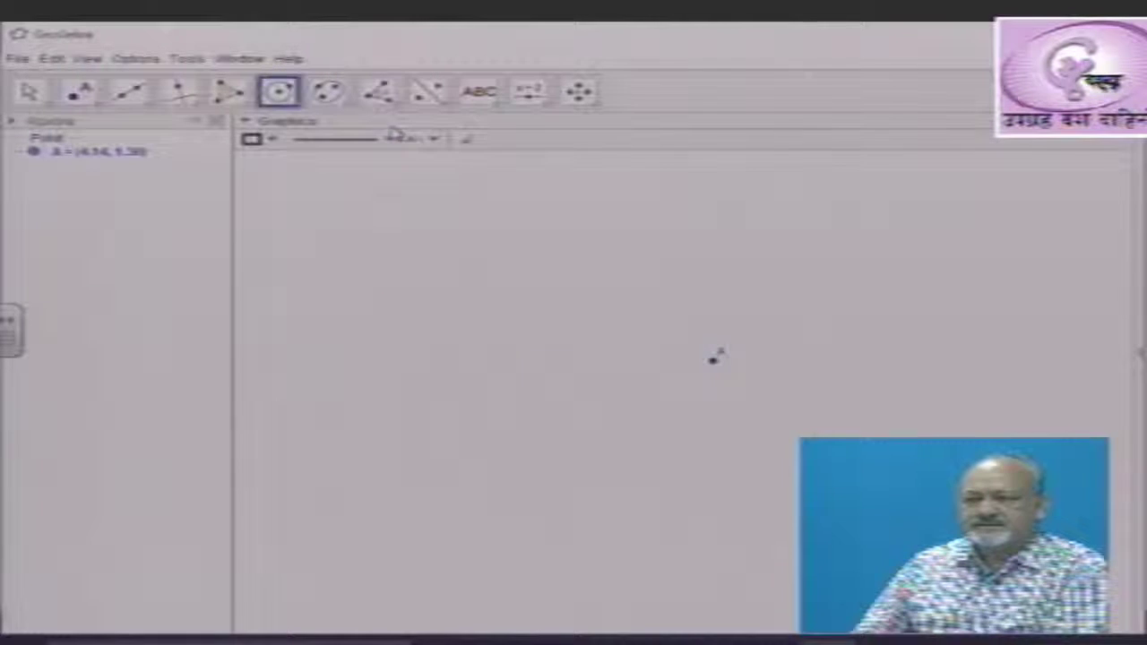
pyautogui.click(491, 384)
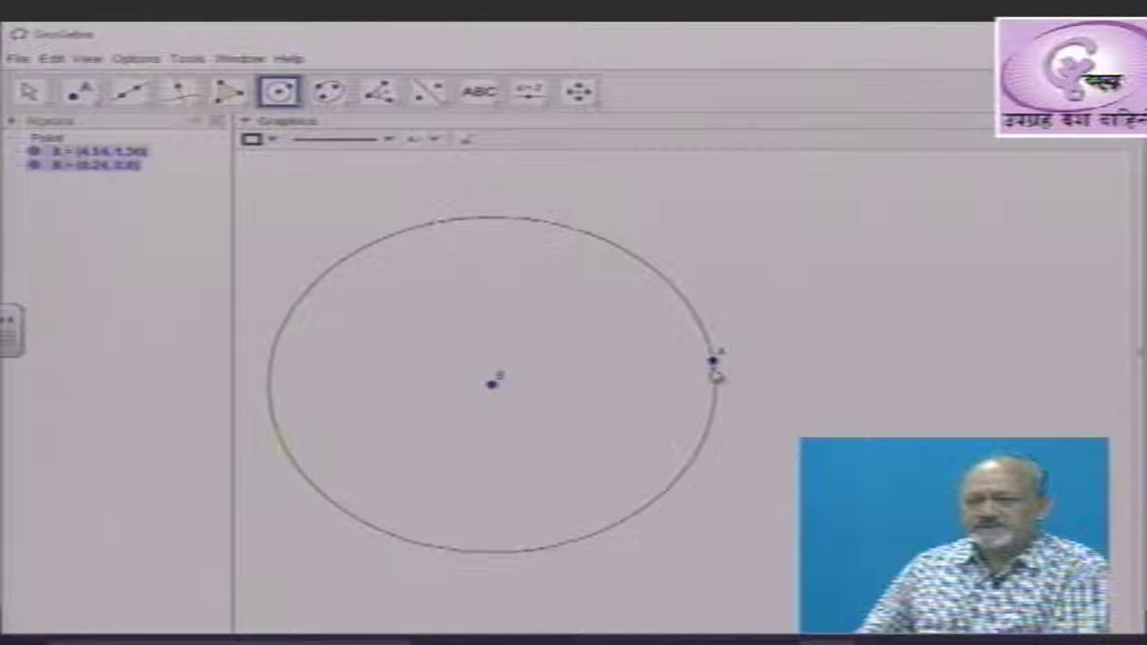
pyautogui.click(714, 367)
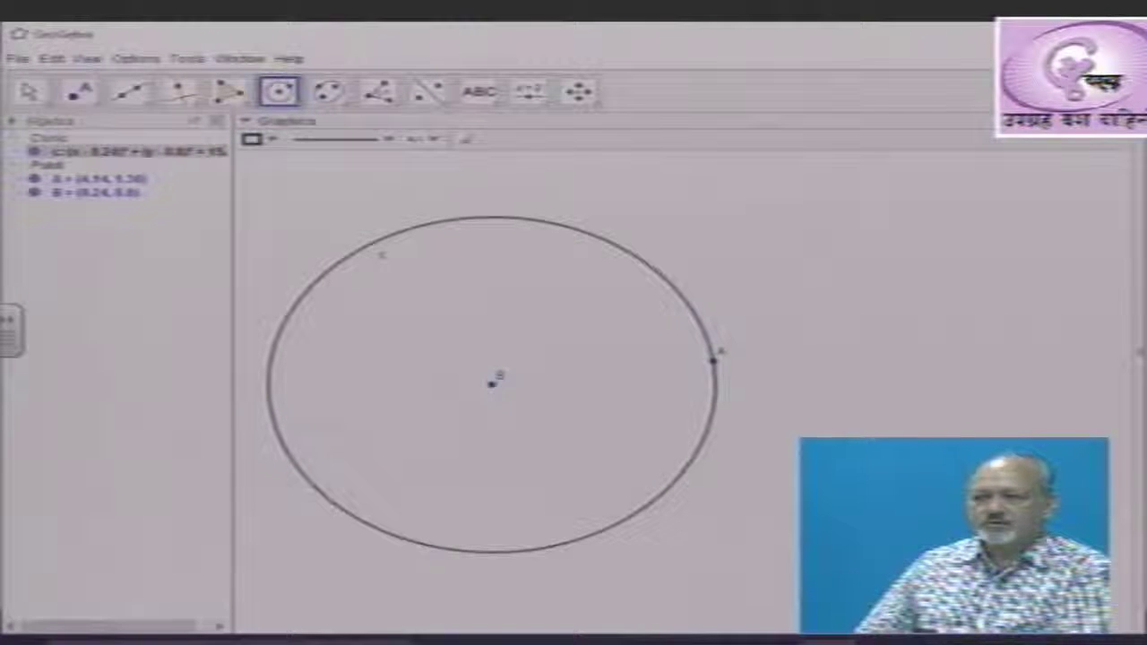
# - Close the circle construction's window without saving the changes
pyautogui.hotkey('alt', 'F4')
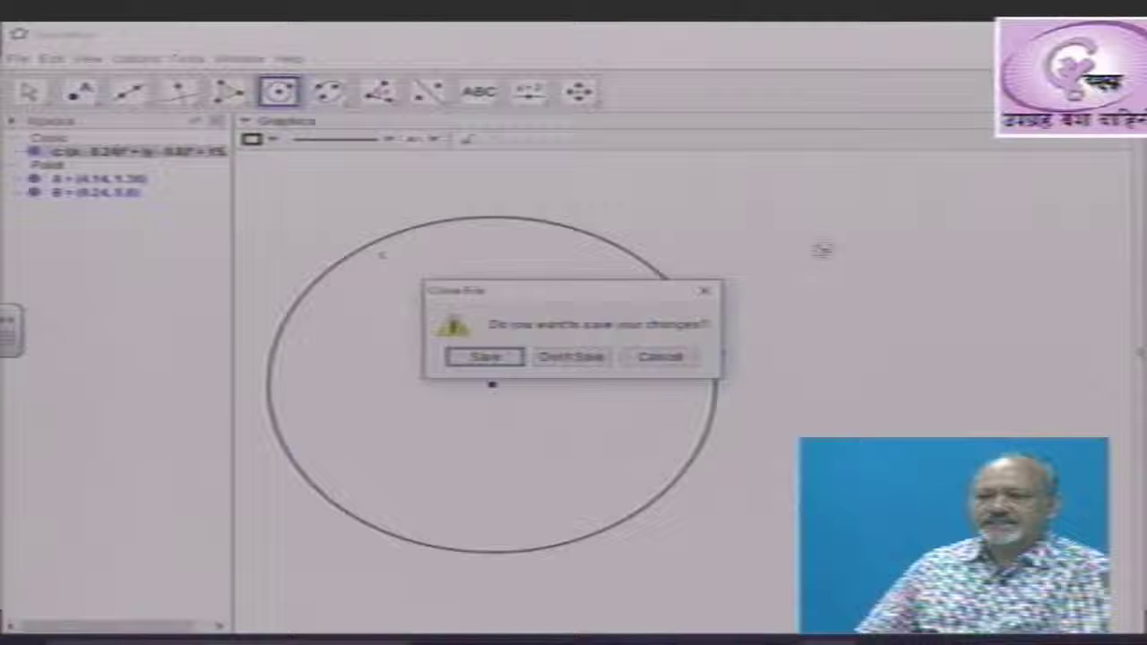
pyautogui.click(642, 358)
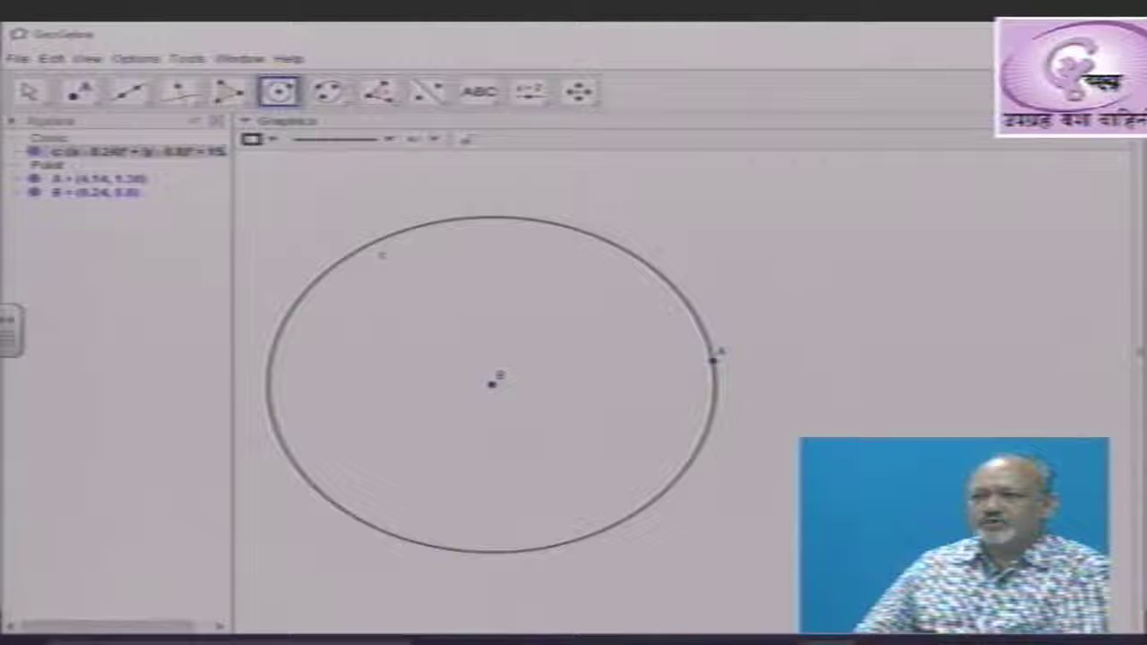
pyautogui.hotkey('alt', 'F4')
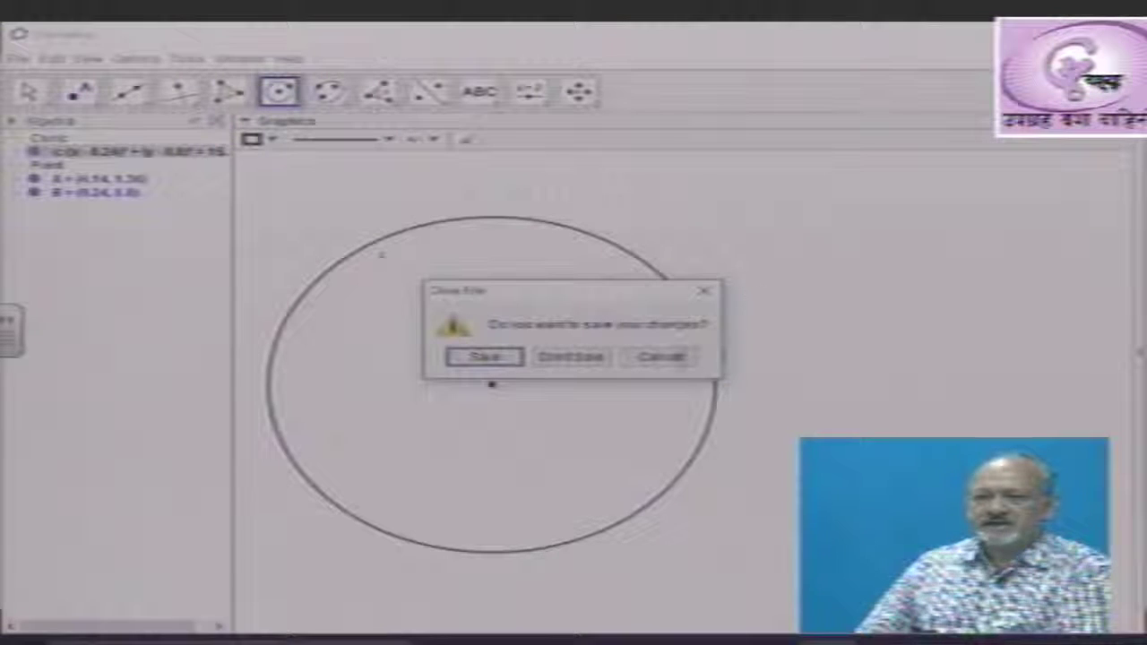
pyautogui.click(605, 358)
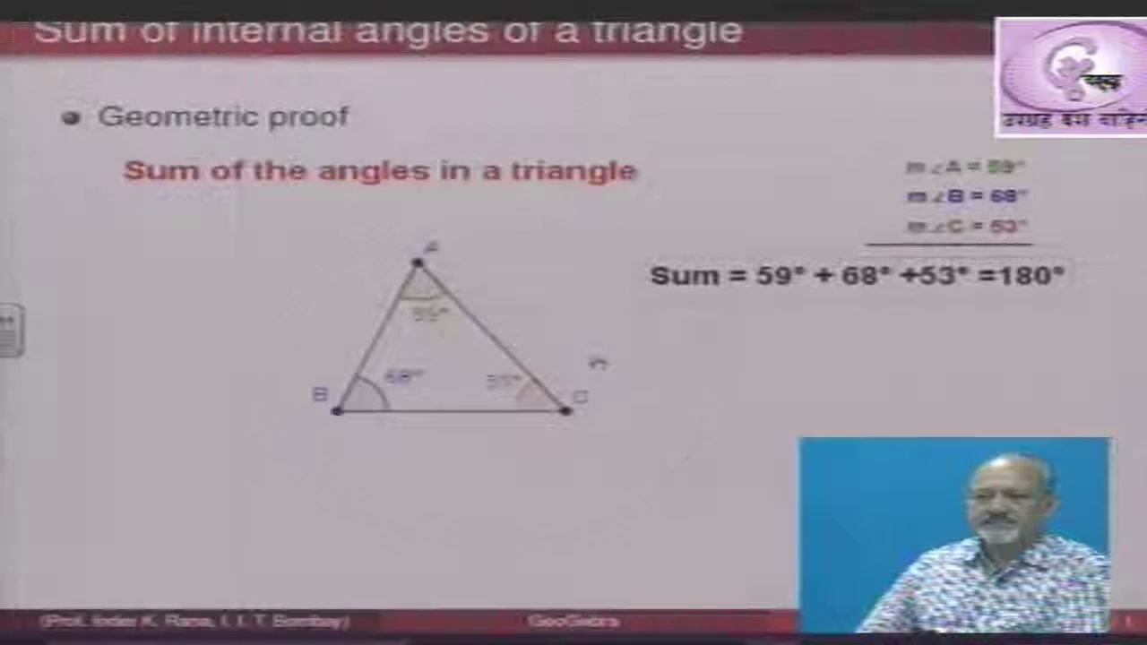
# - Advance the PDF presentation to the "For fun" slide and open the GeoGebra file linked to its spiral picture
pyautogui.click(614, 348)
pyautogui.click(614, 348)
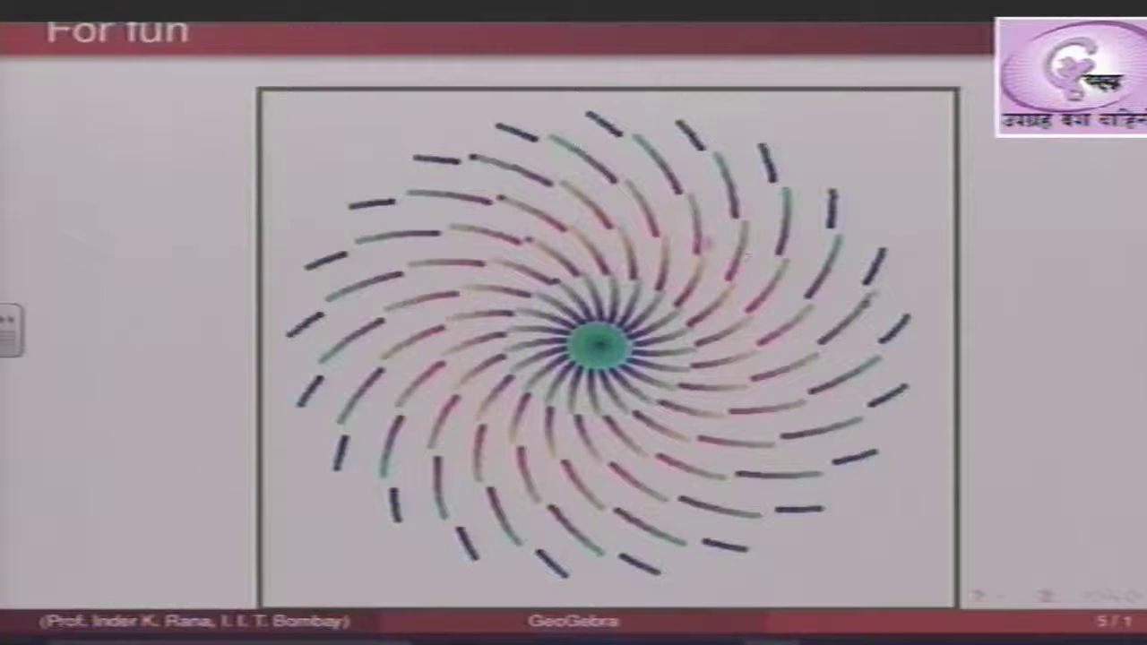
pyautogui.click(619, 258)
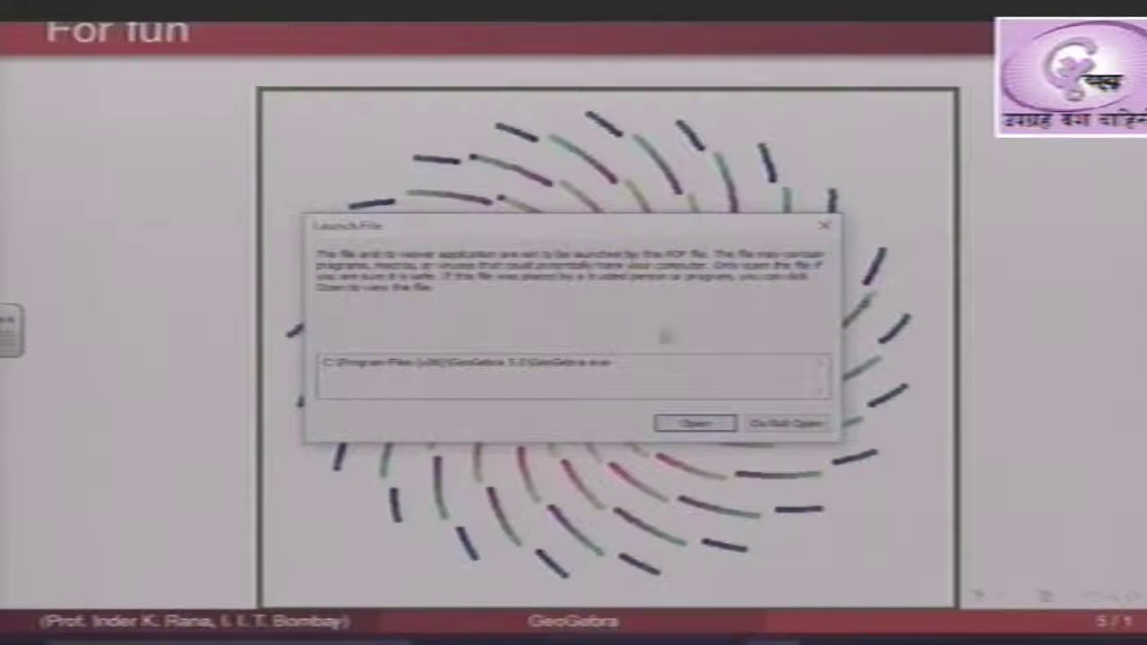
pyautogui.click(723, 428)
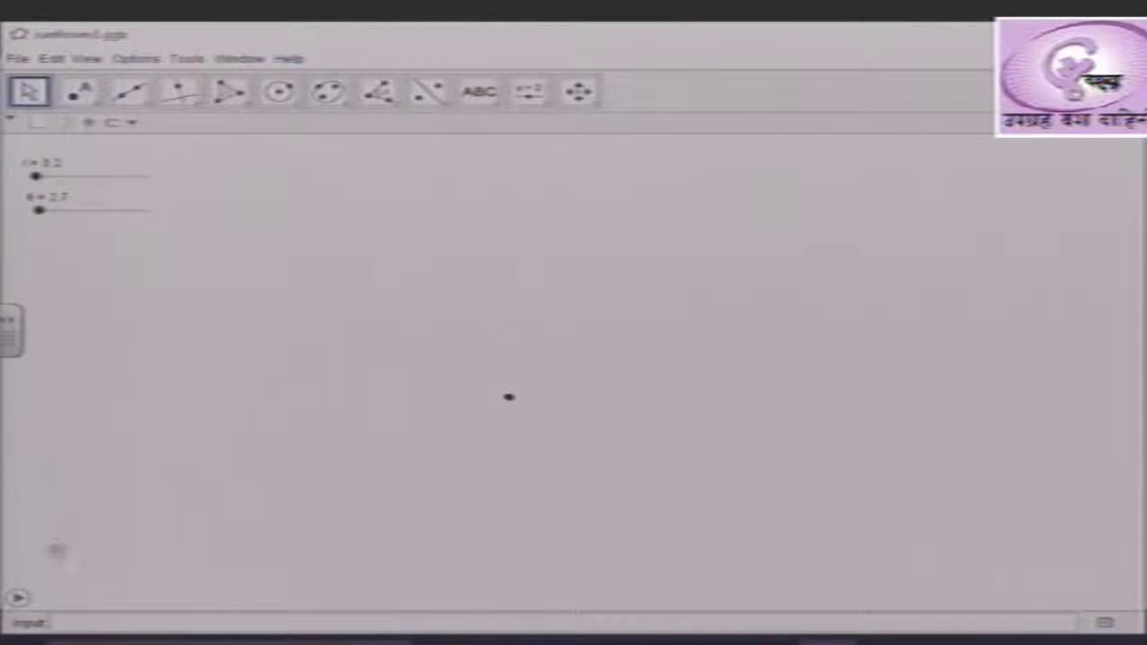
# - Start the sunflower animation and show the Algebra view beside it
pyautogui.click(20, 599)
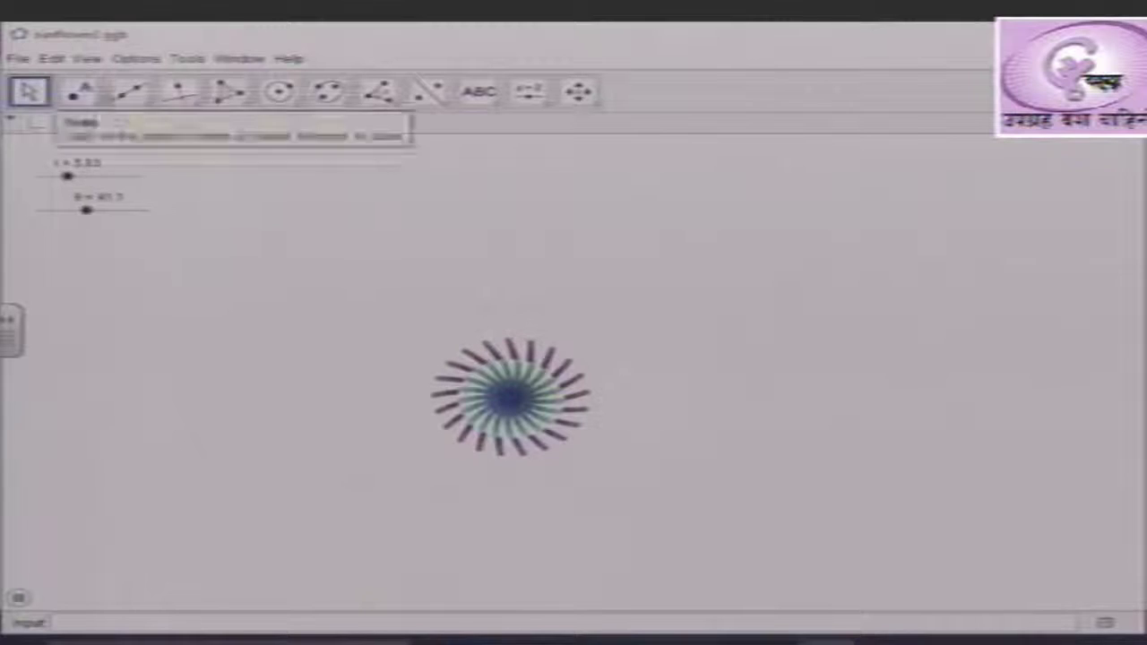
pyautogui.click(87, 58)
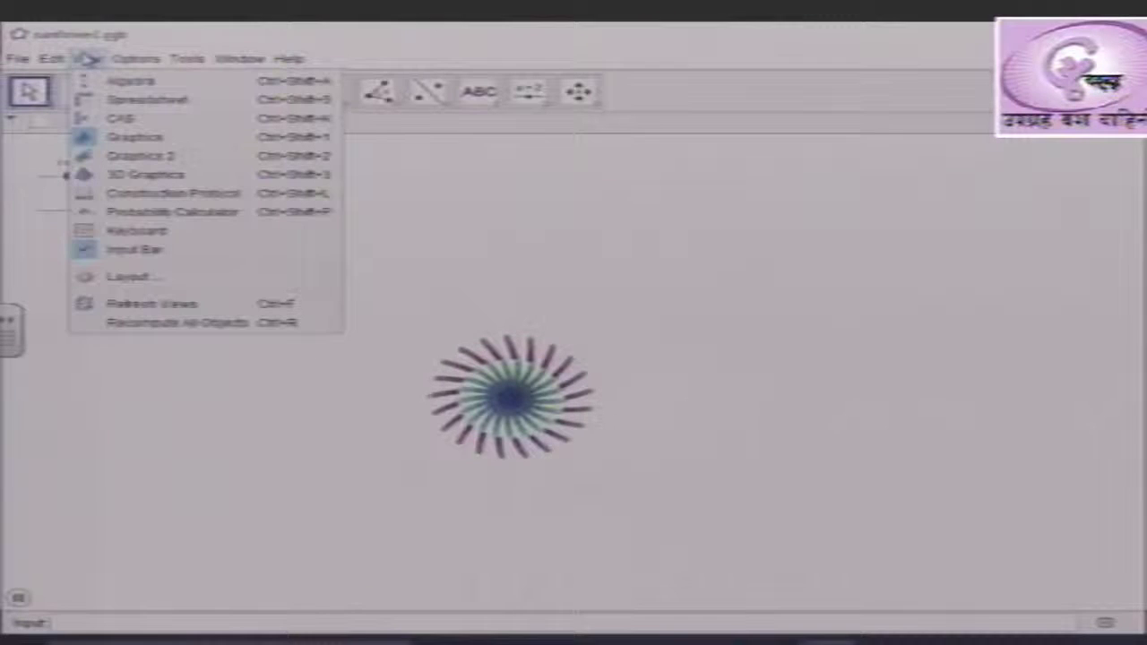
pyautogui.click(125, 81)
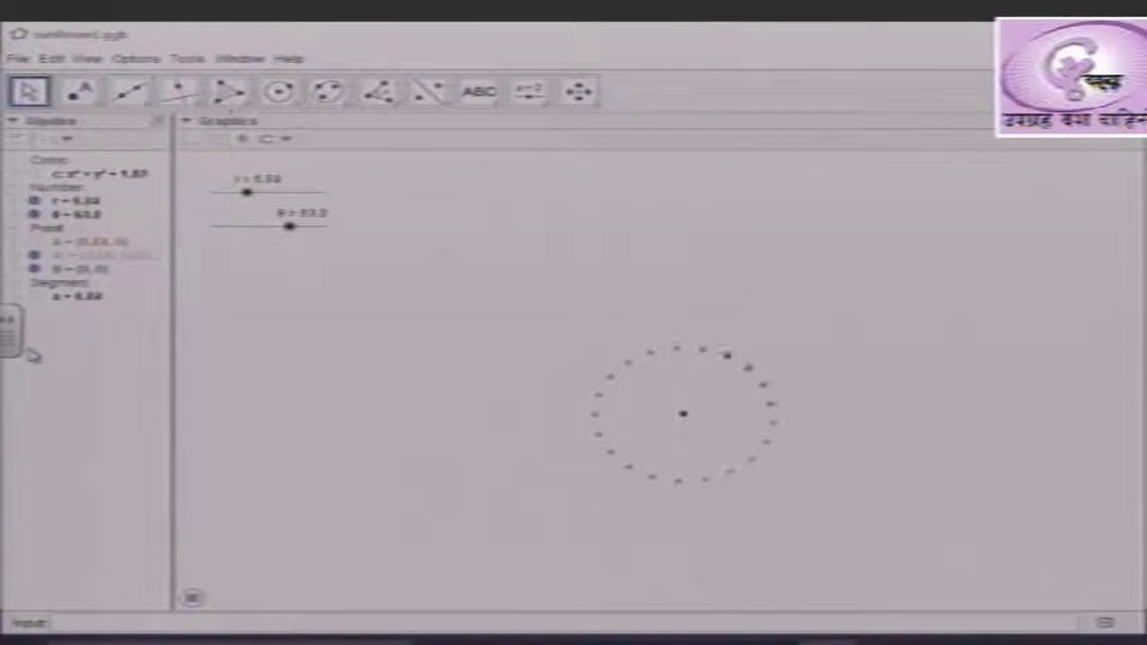
pyautogui.click(105, 216)
pyautogui.click(142, 178)
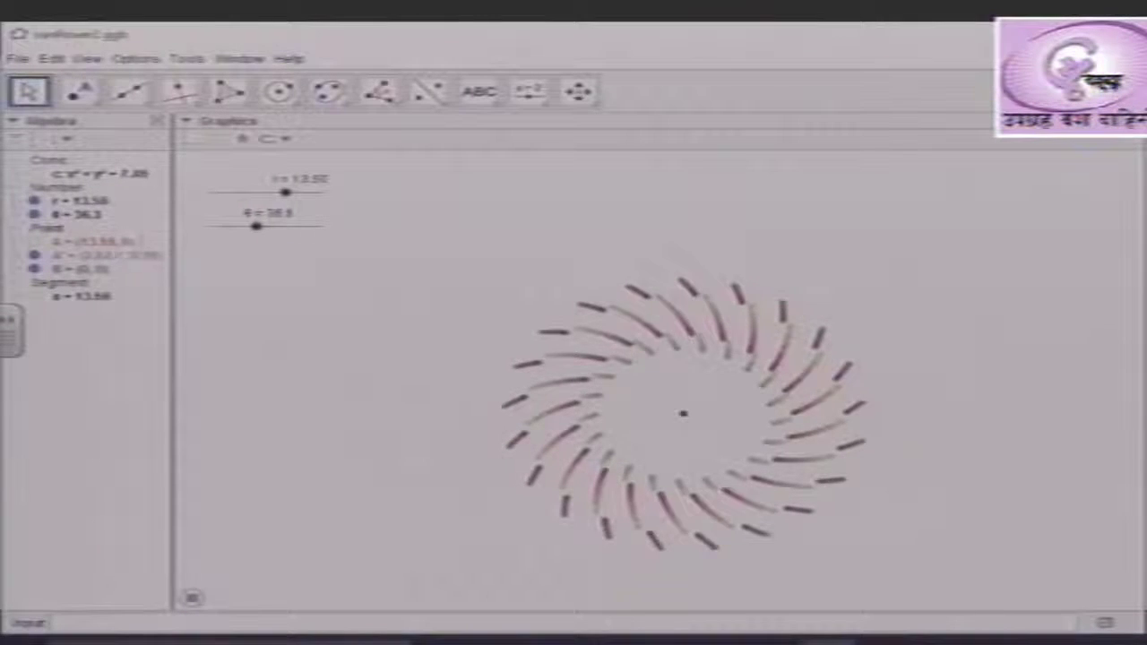
# - Close the sunflower animation and open the GeoGebra file linked to the stick figures on the "more fun" slide
pyautogui.click(1126, 34)
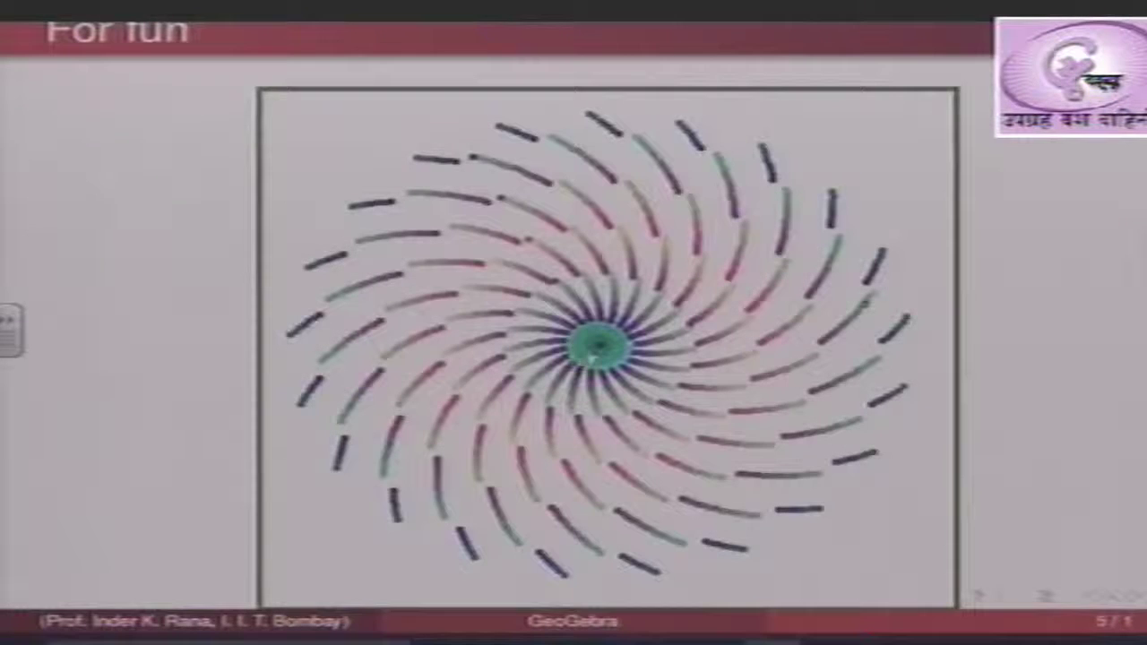
pyautogui.press('pagedown')
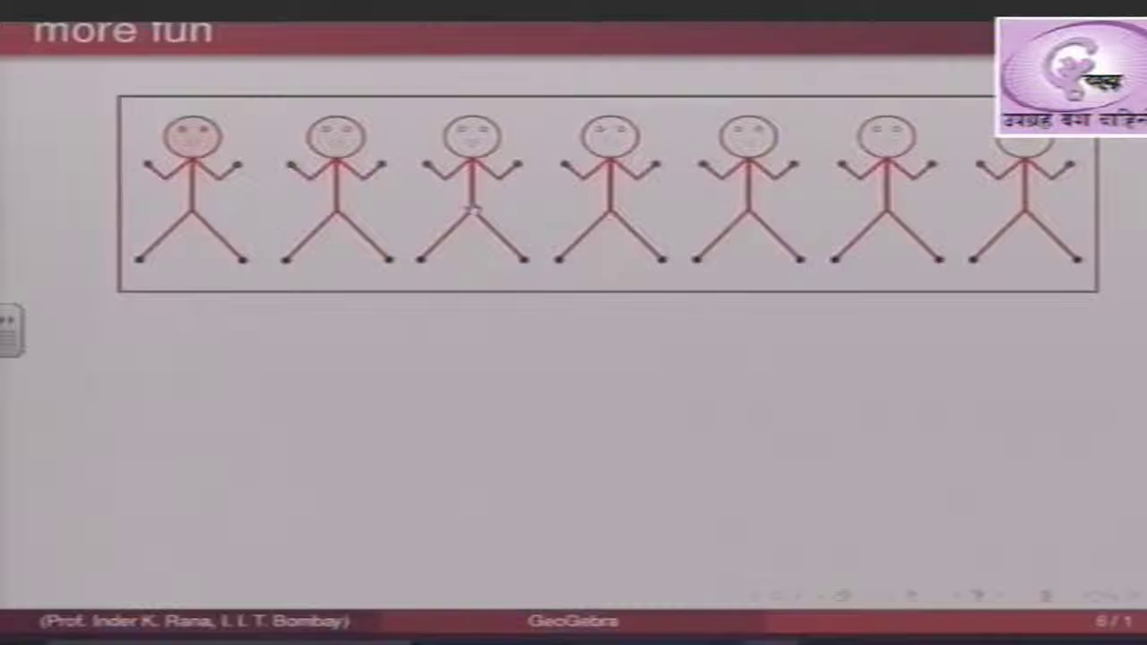
pyautogui.click(472, 208)
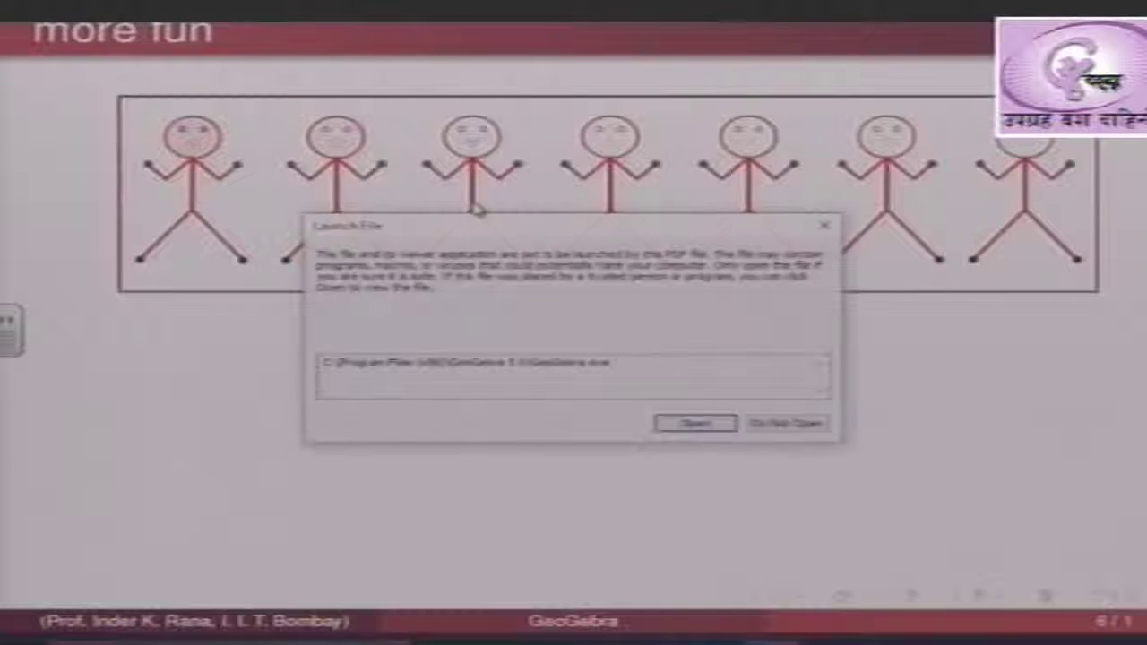
pyautogui.click(697, 424)
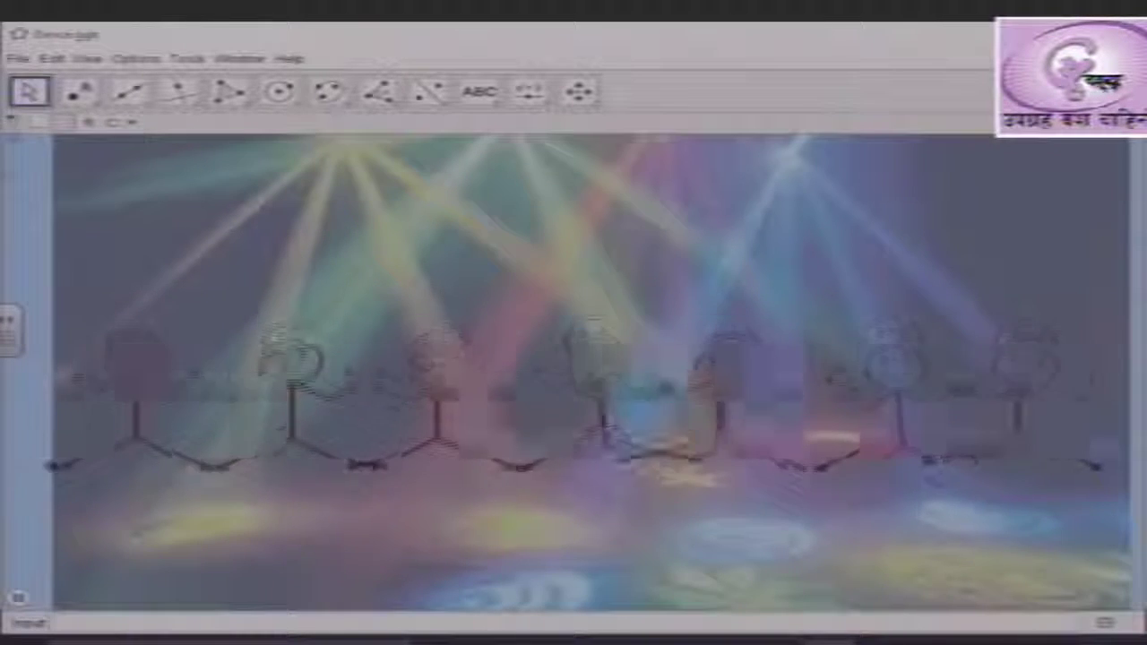
pyautogui.click(87, 59)
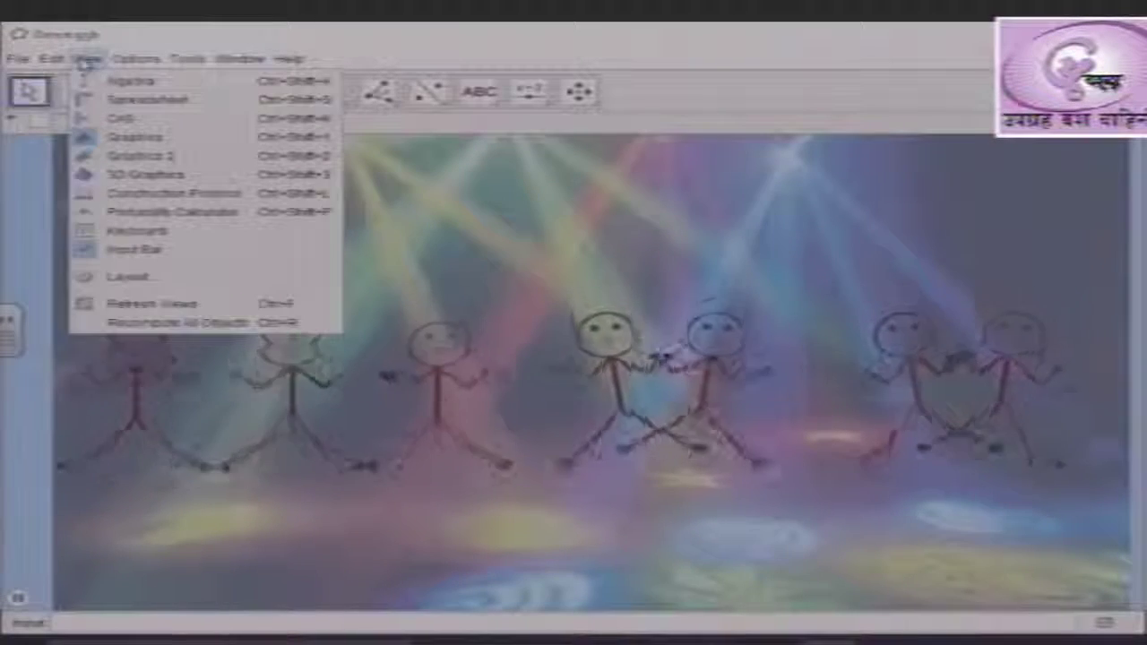
pyautogui.click(87, 59)
pyautogui.click(136, 58)
pyautogui.moveTo(139, 83)
pyautogui.click(136, 59)
pyautogui.click(87, 58)
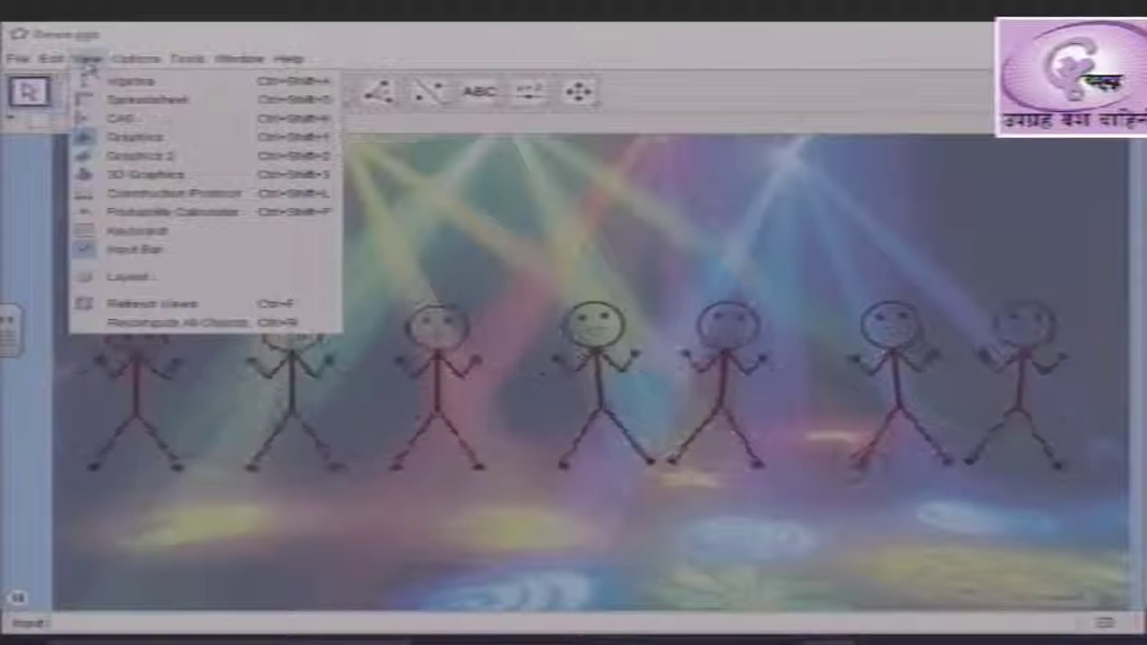